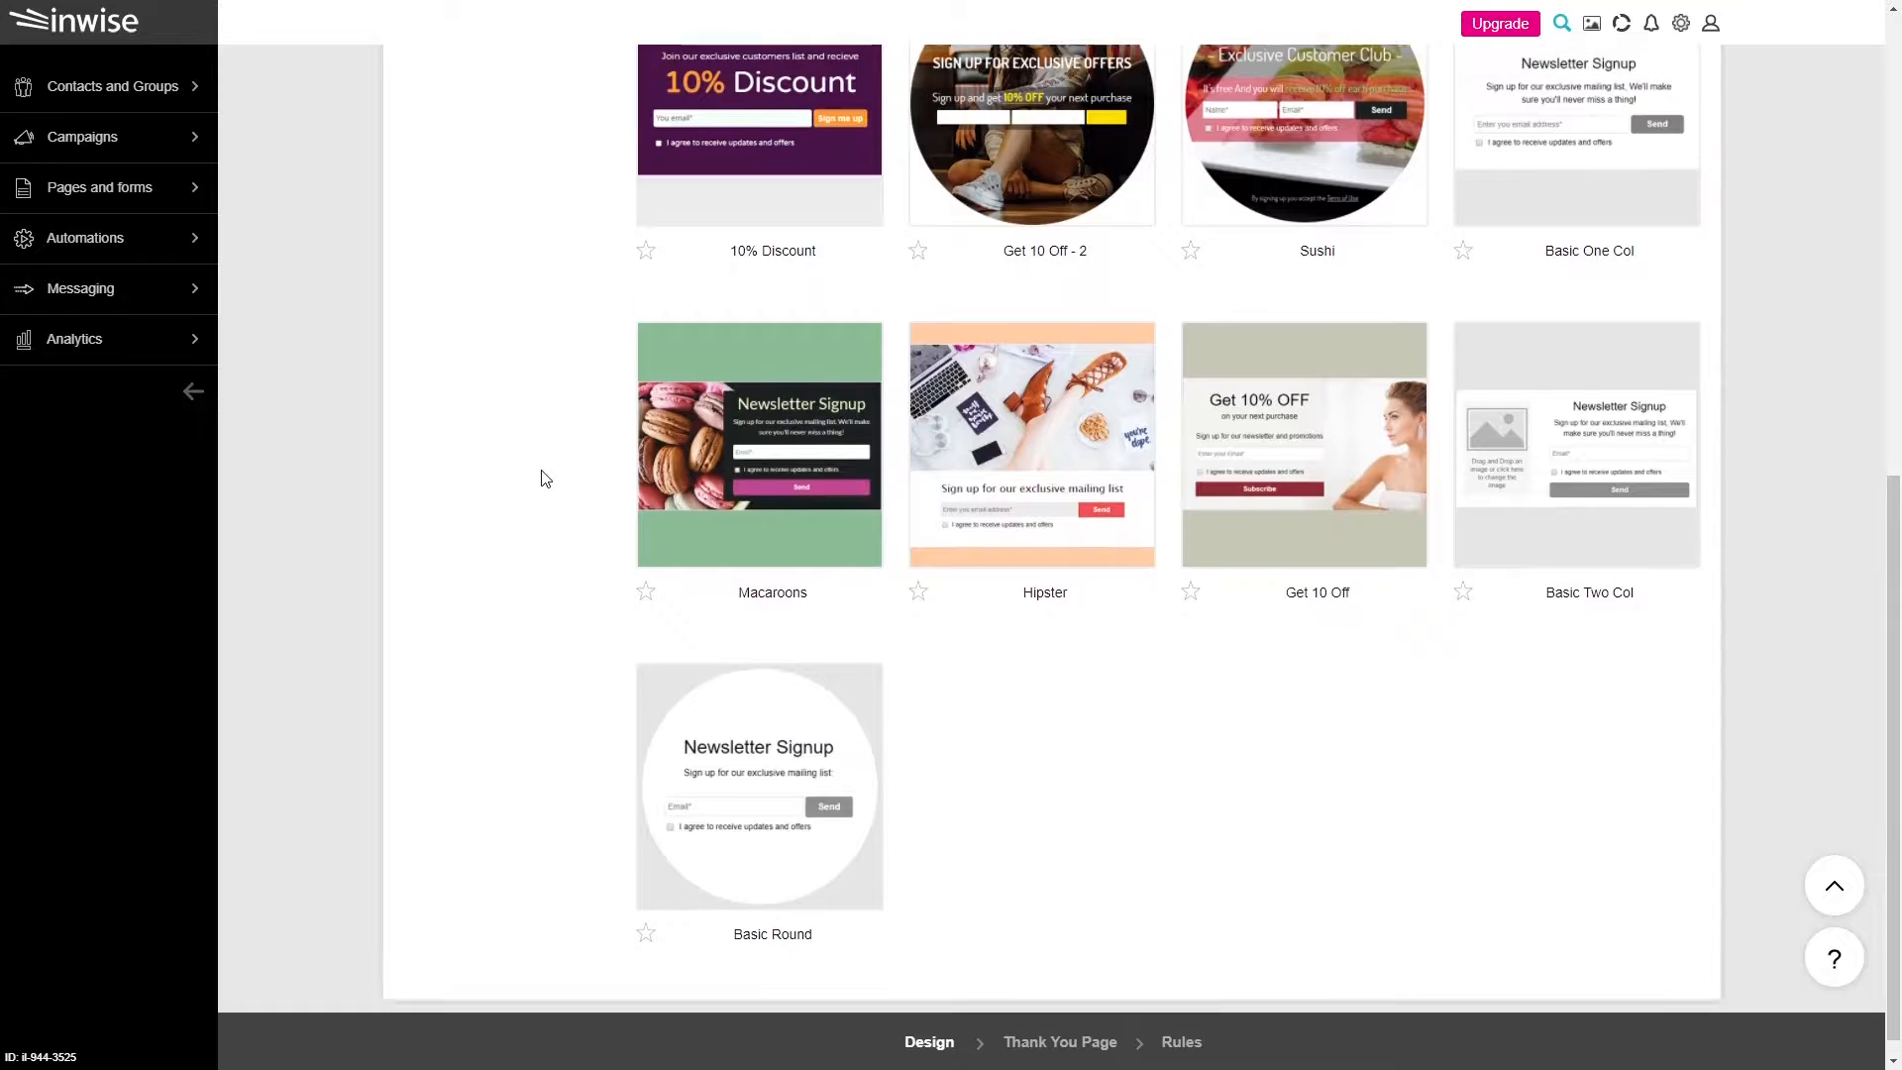
# Choose the 10% Discount template for the popup.
pyautogui.scroll(3, 543, 479)
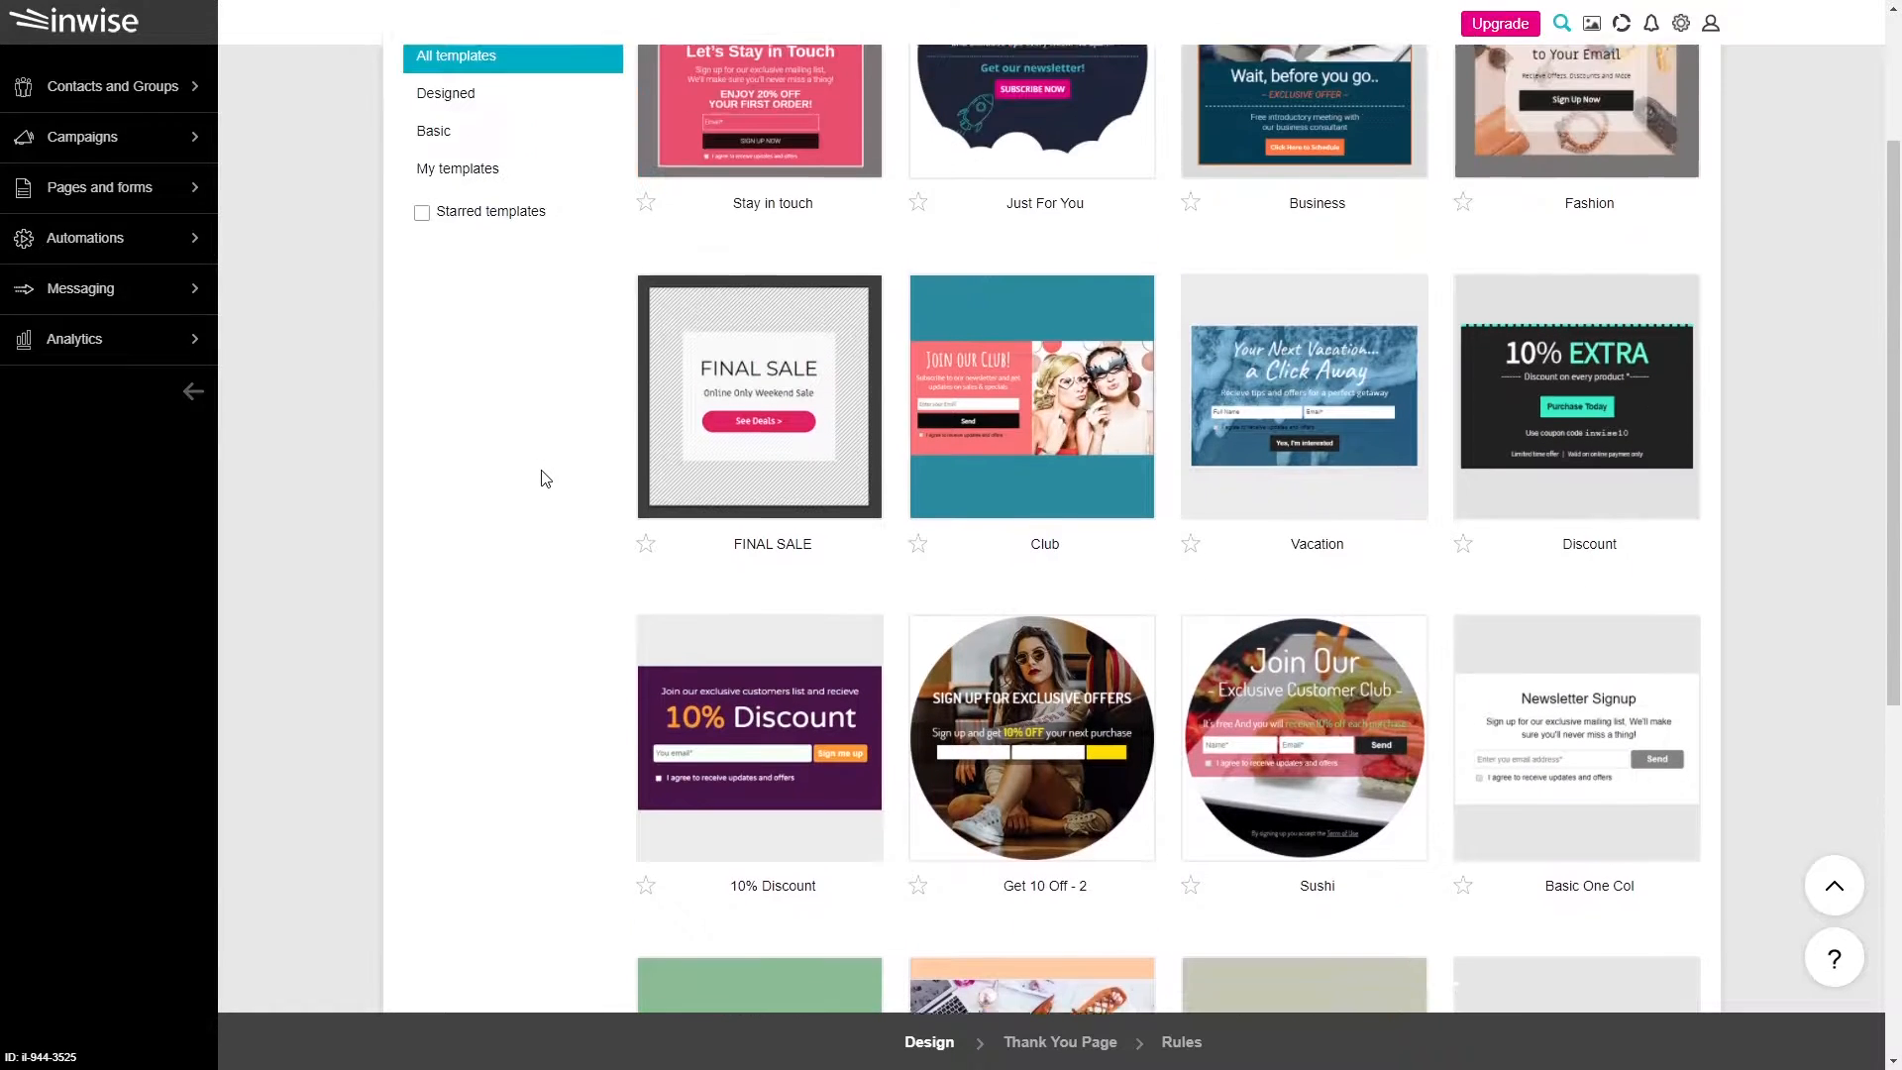
pyautogui.moveTo(728, 787)
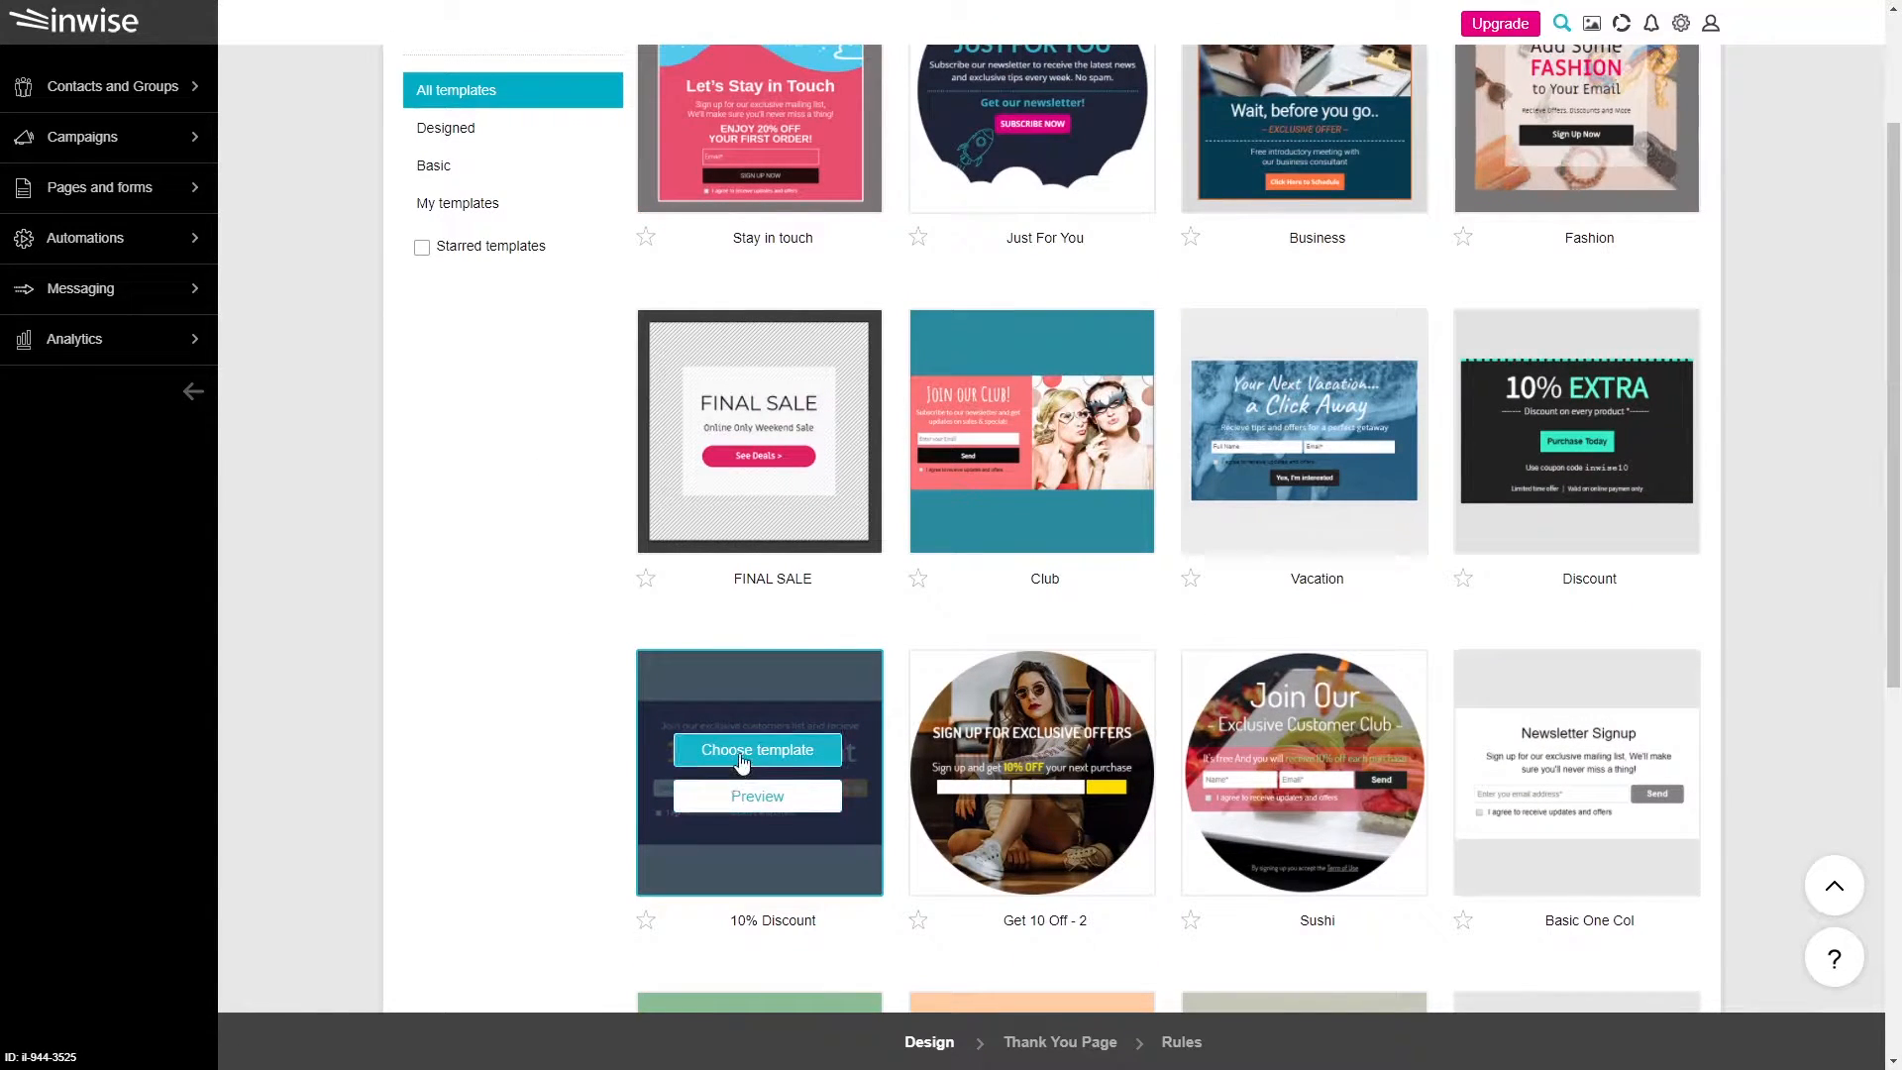
pyautogui.click(742, 759)
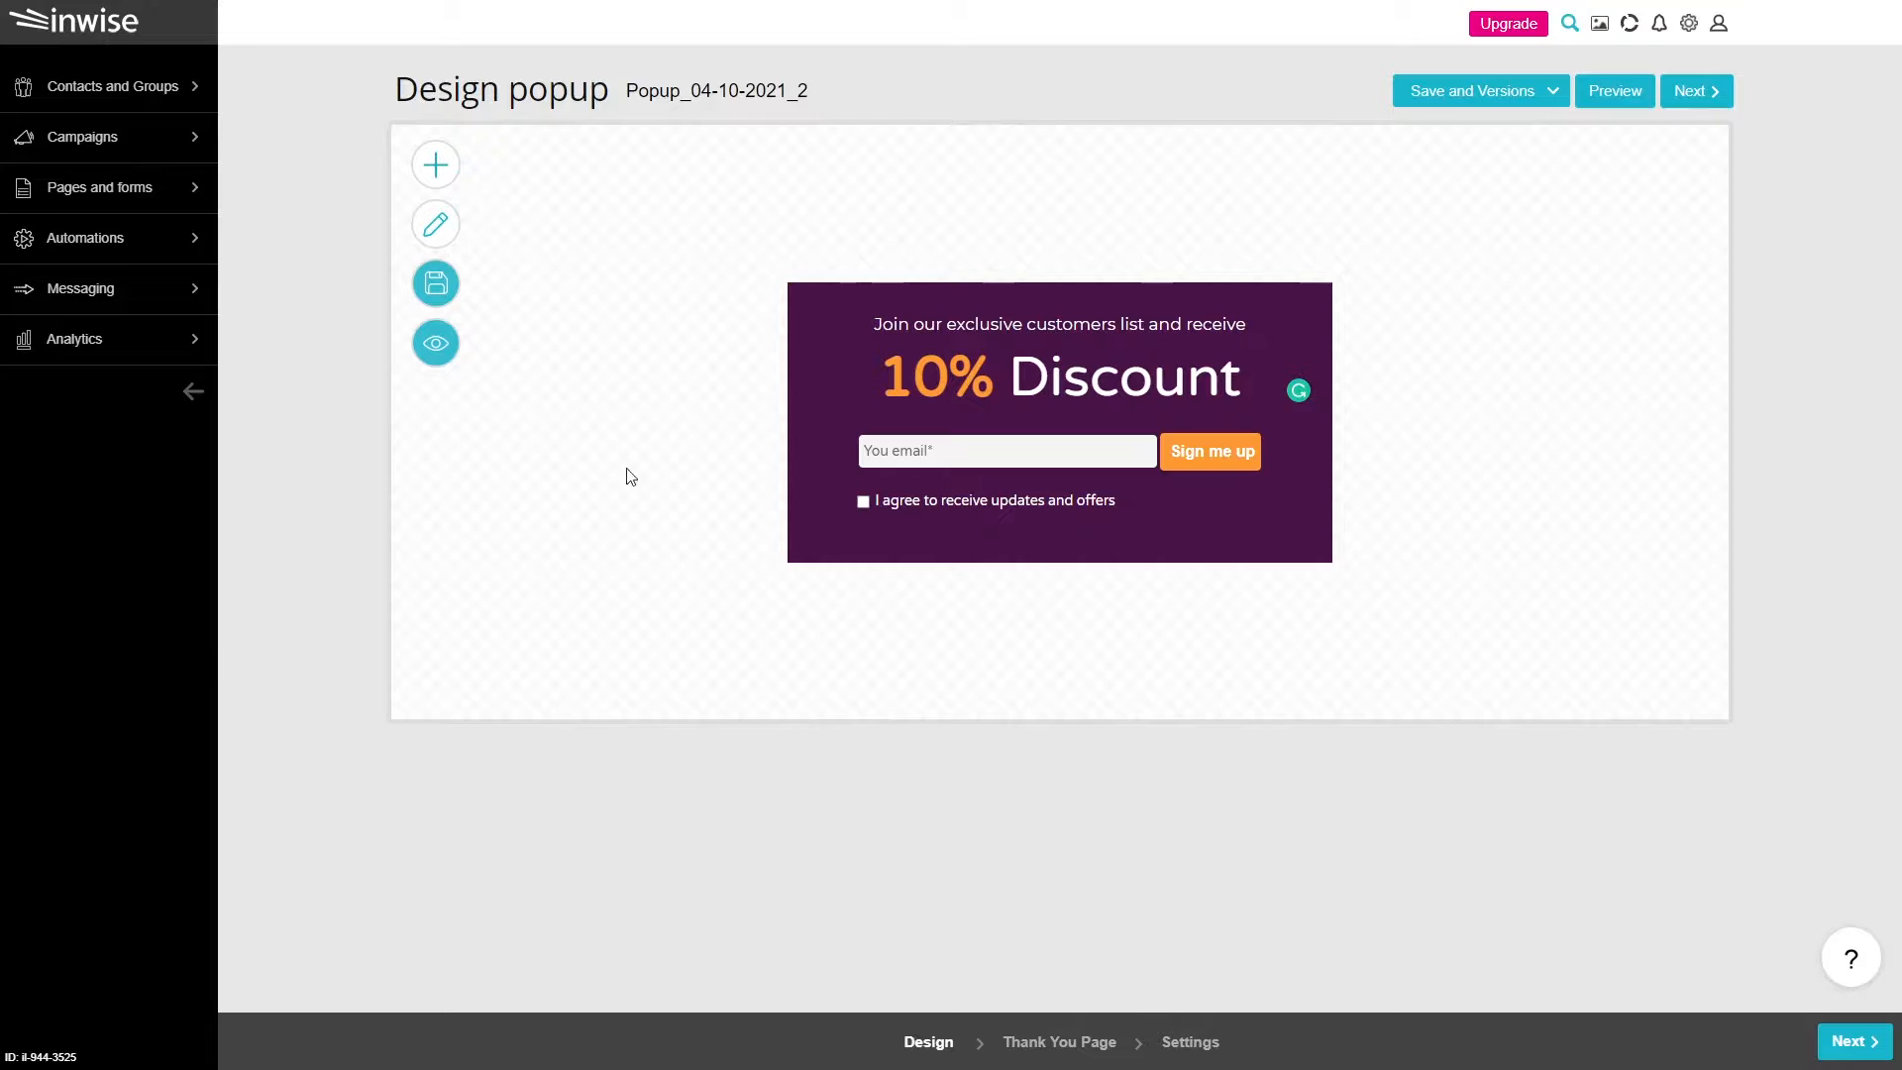
# Replace the text line above the 10% Discount heading with "WE'RE GIVING YOU" and view the heading's text formatting options.
pyautogui.tripleClick(906, 329)
pyautogui.write("WE'RE GIVING YOU")
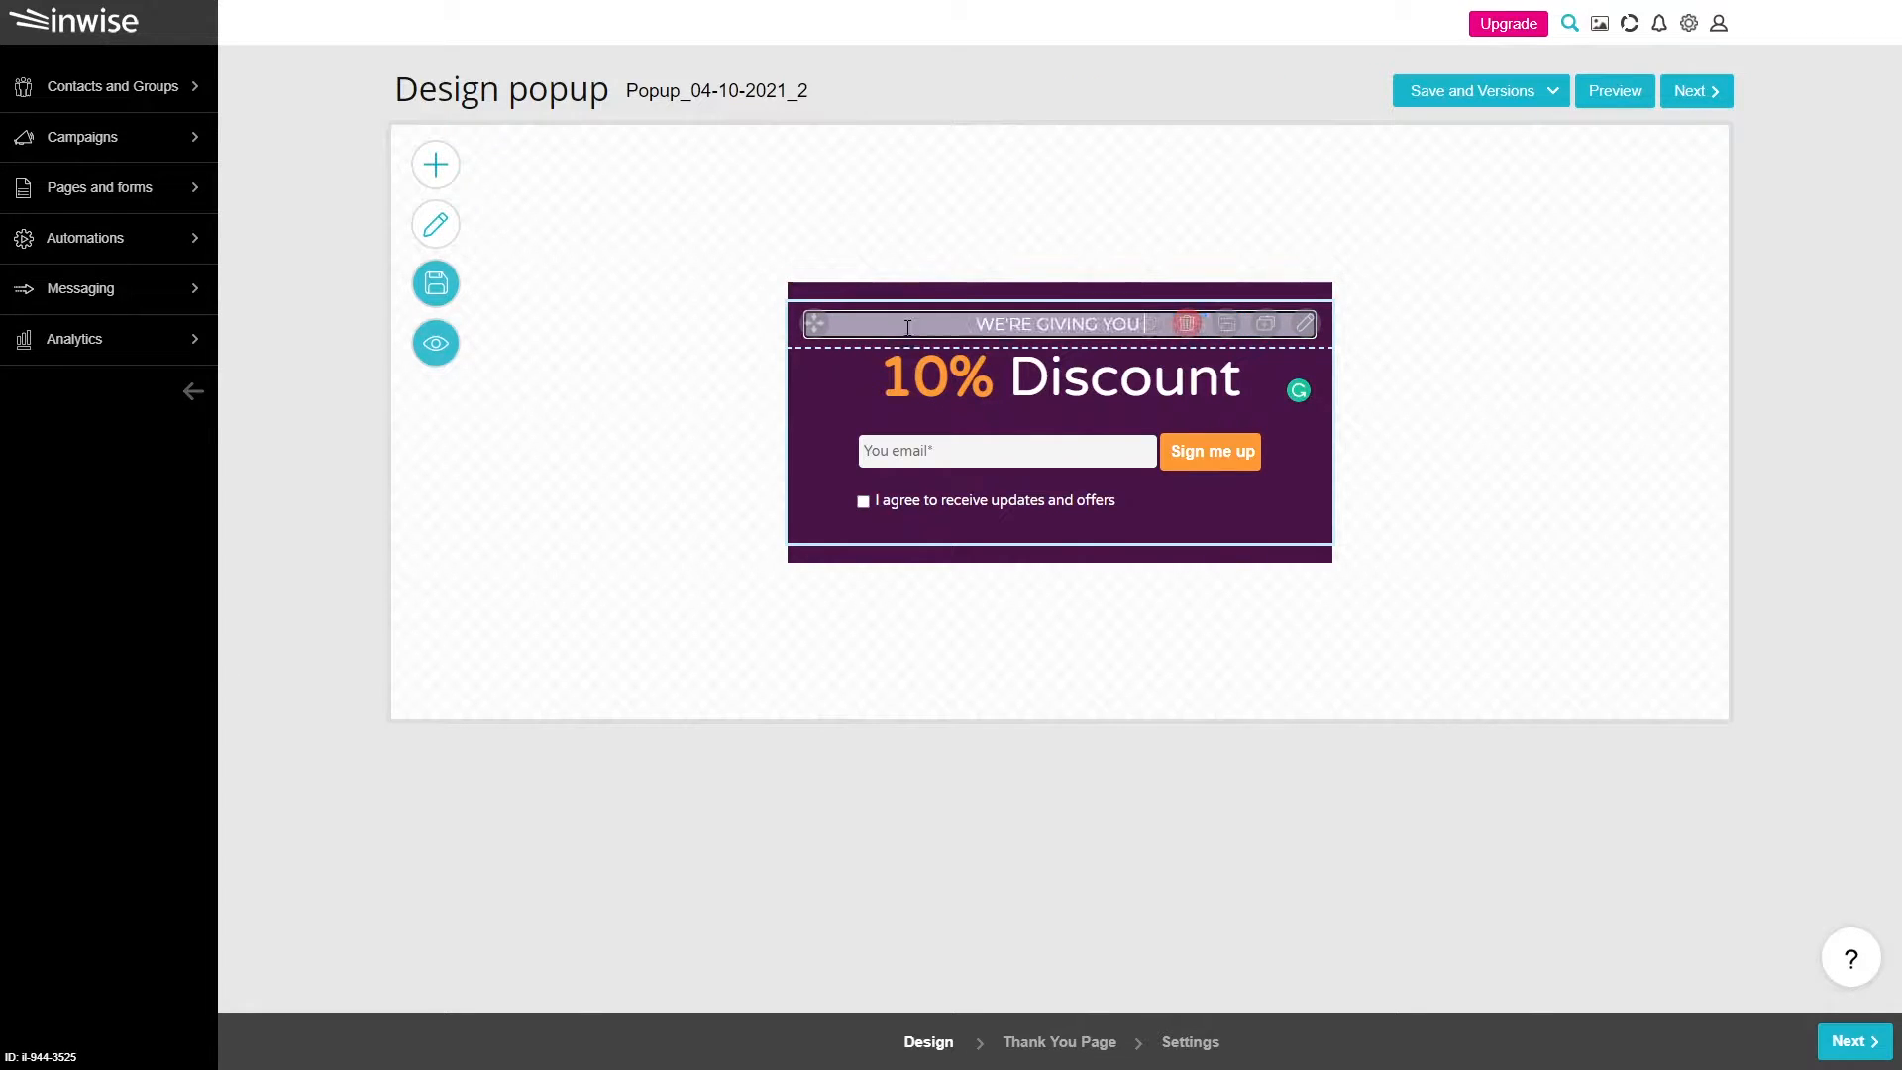
pyautogui.click(712, 392)
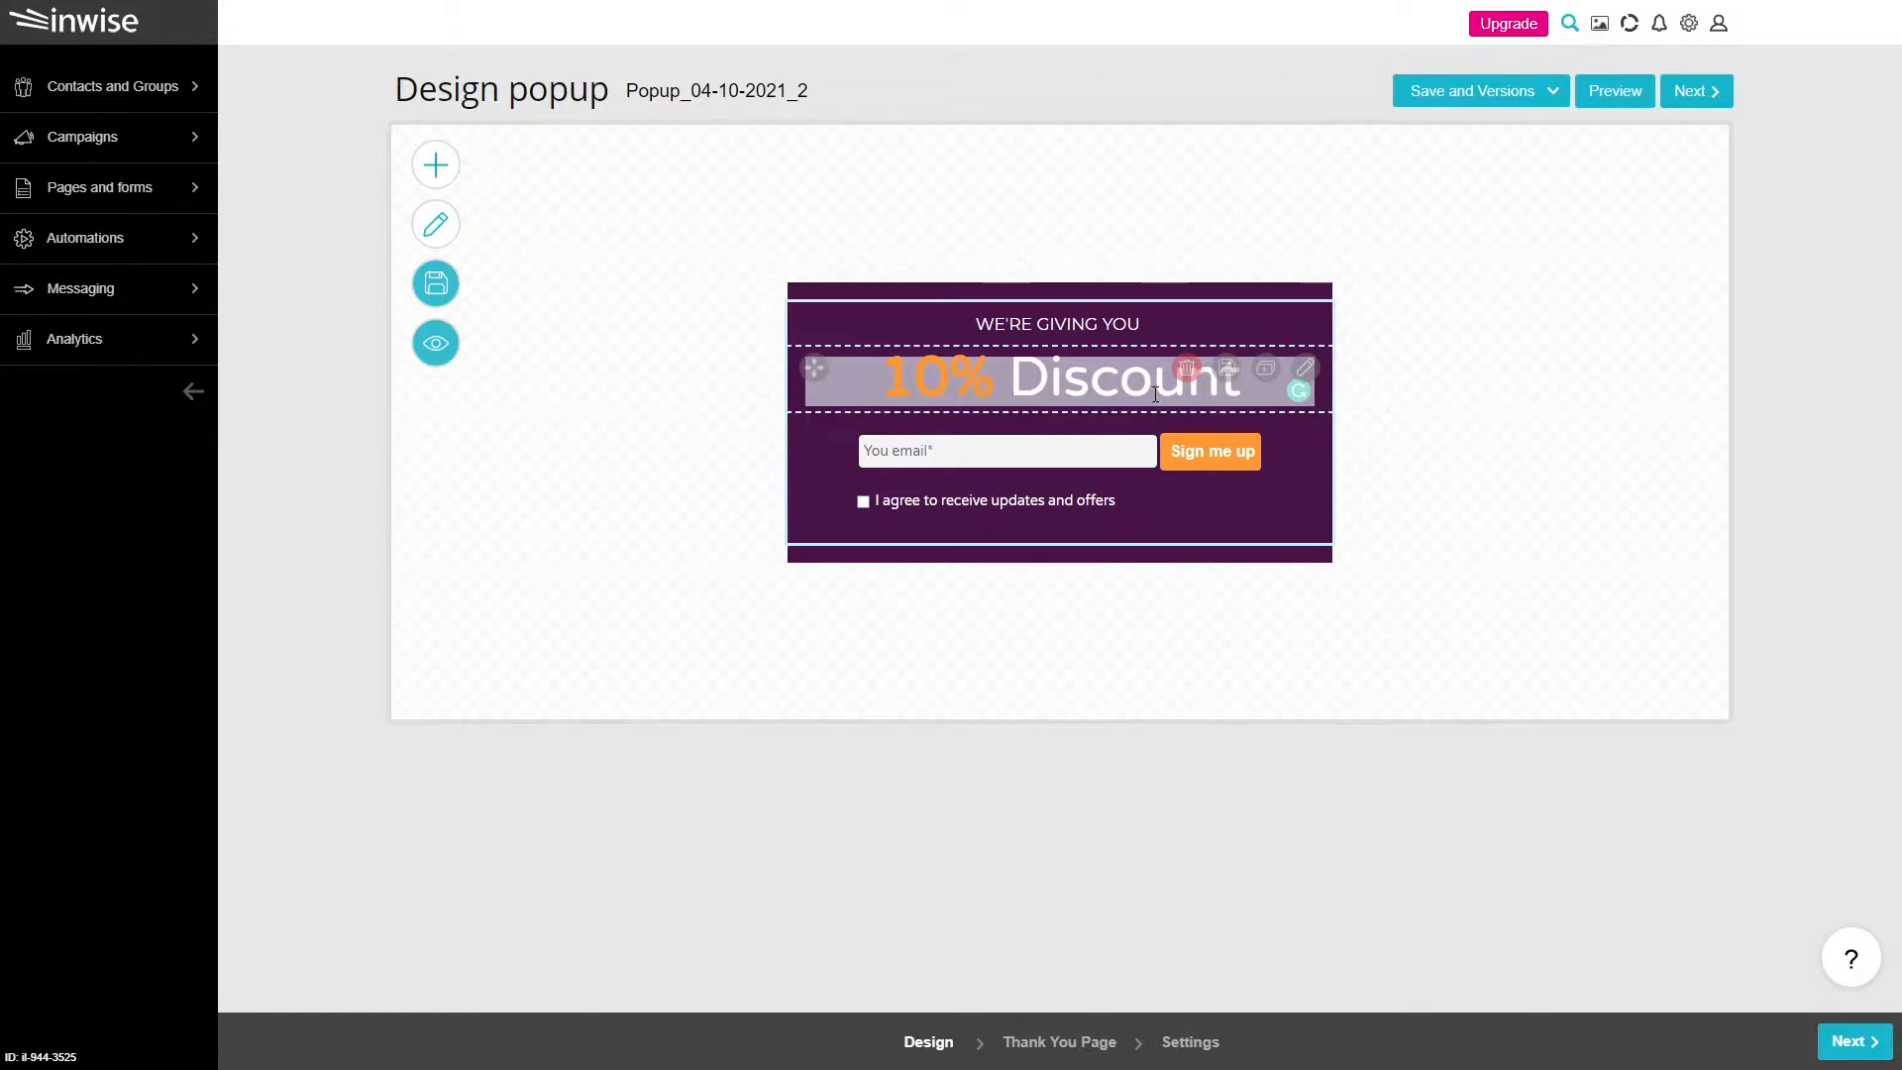
pyautogui.click(1306, 368)
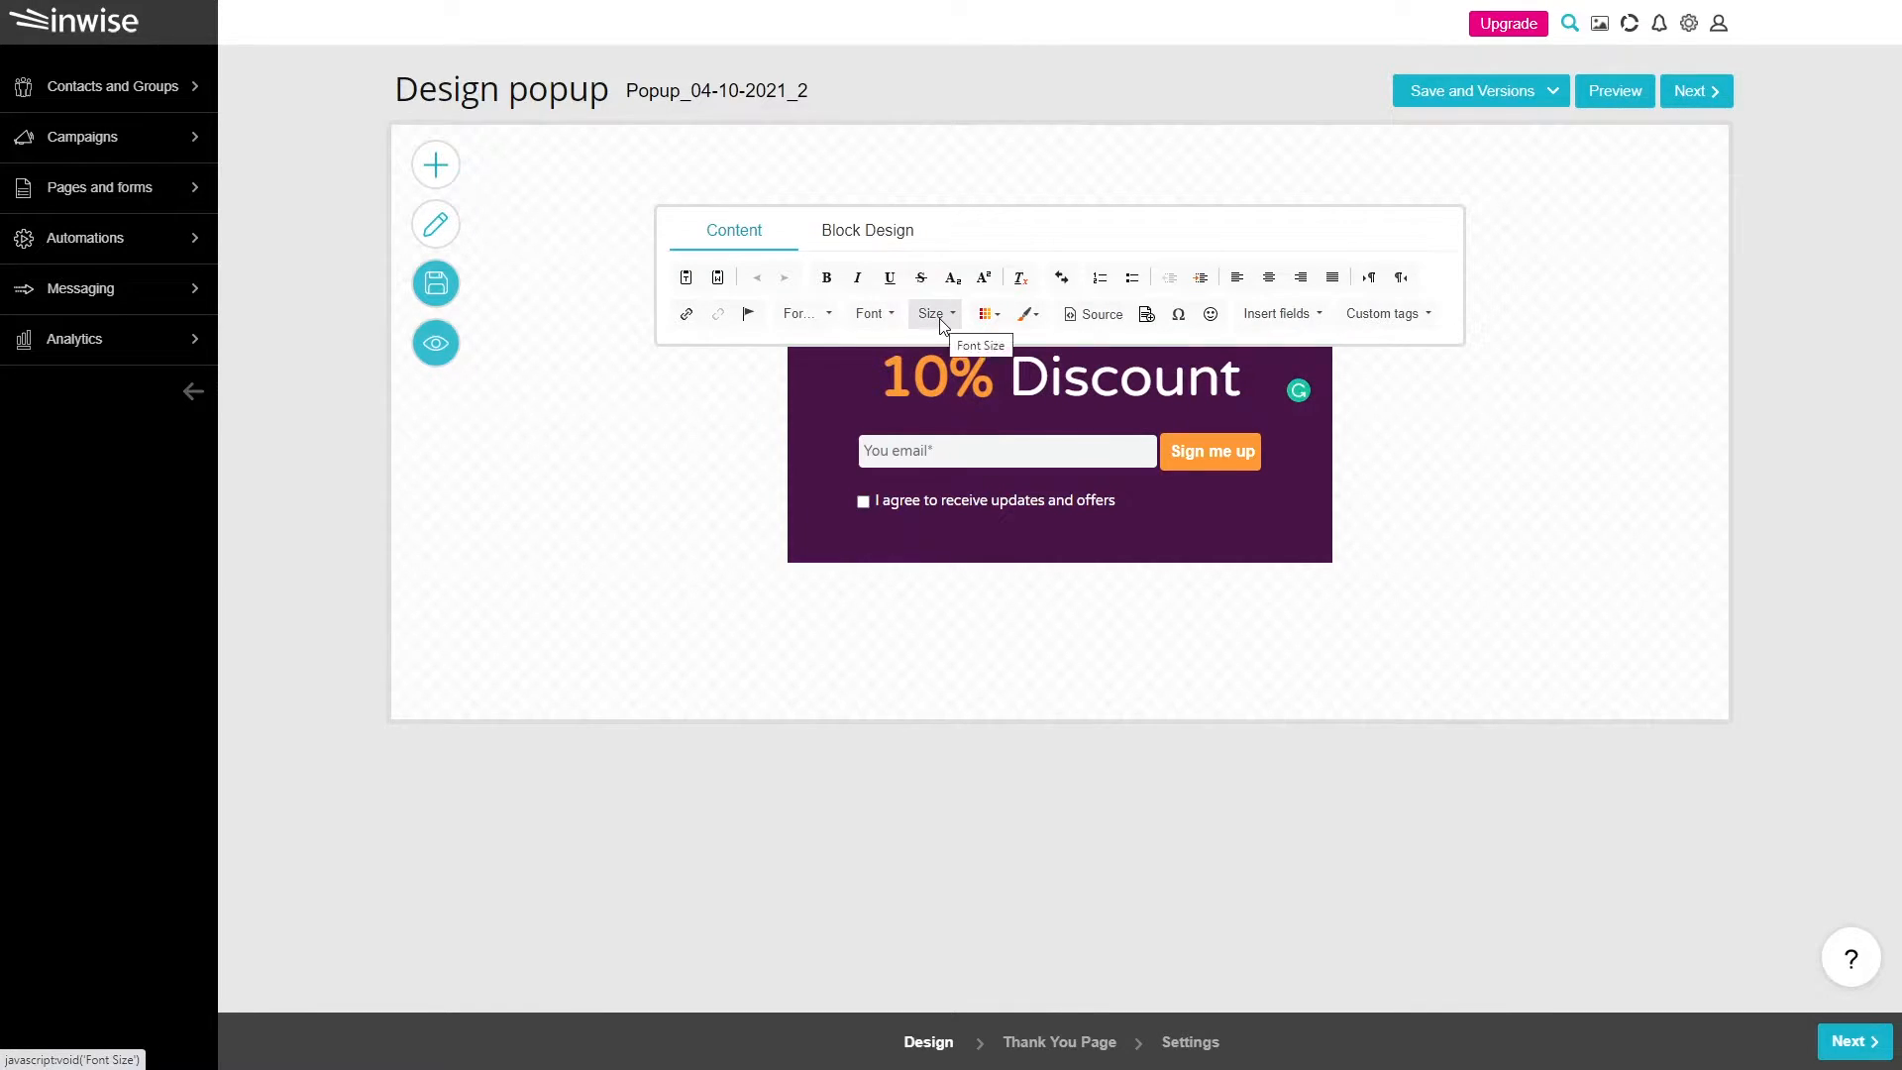
pyautogui.click(716, 436)
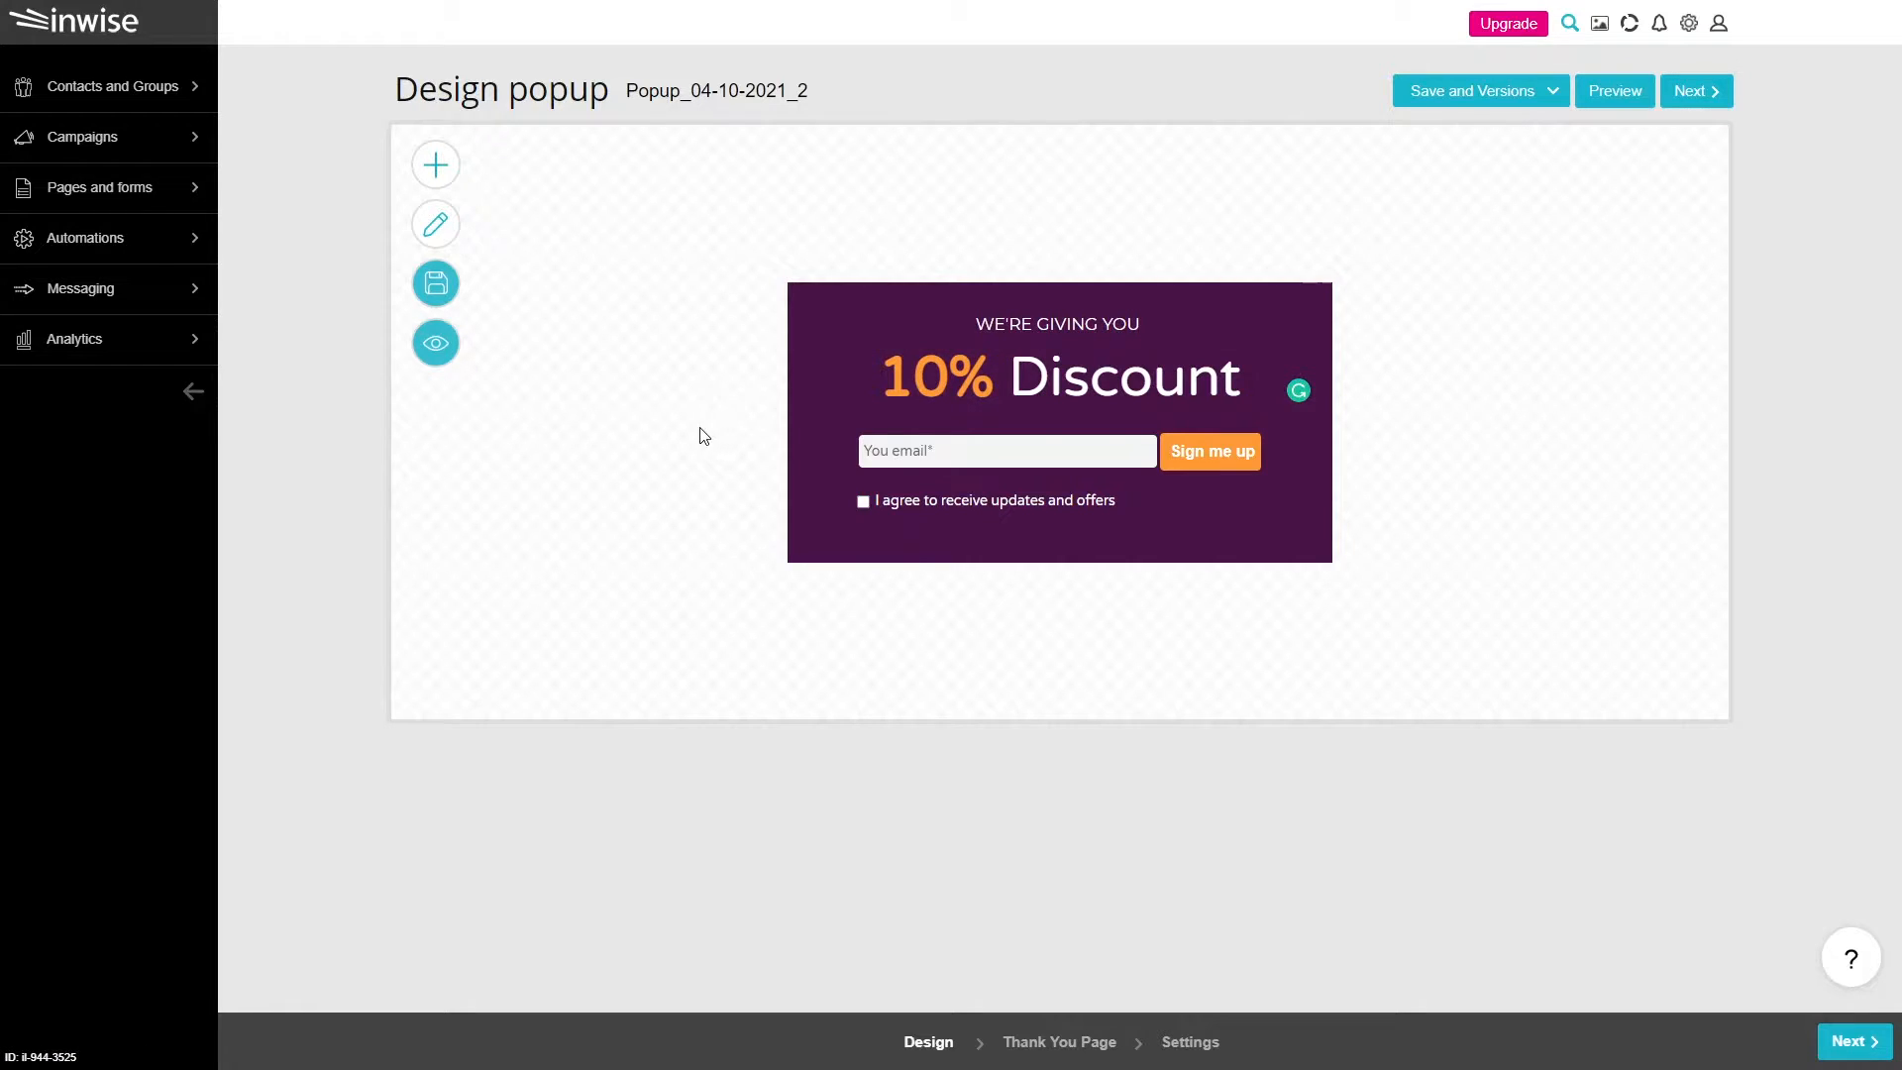
# Change the popup's inner background to turquoise with an opacity of 0.9.
pyautogui.click(452, 248)
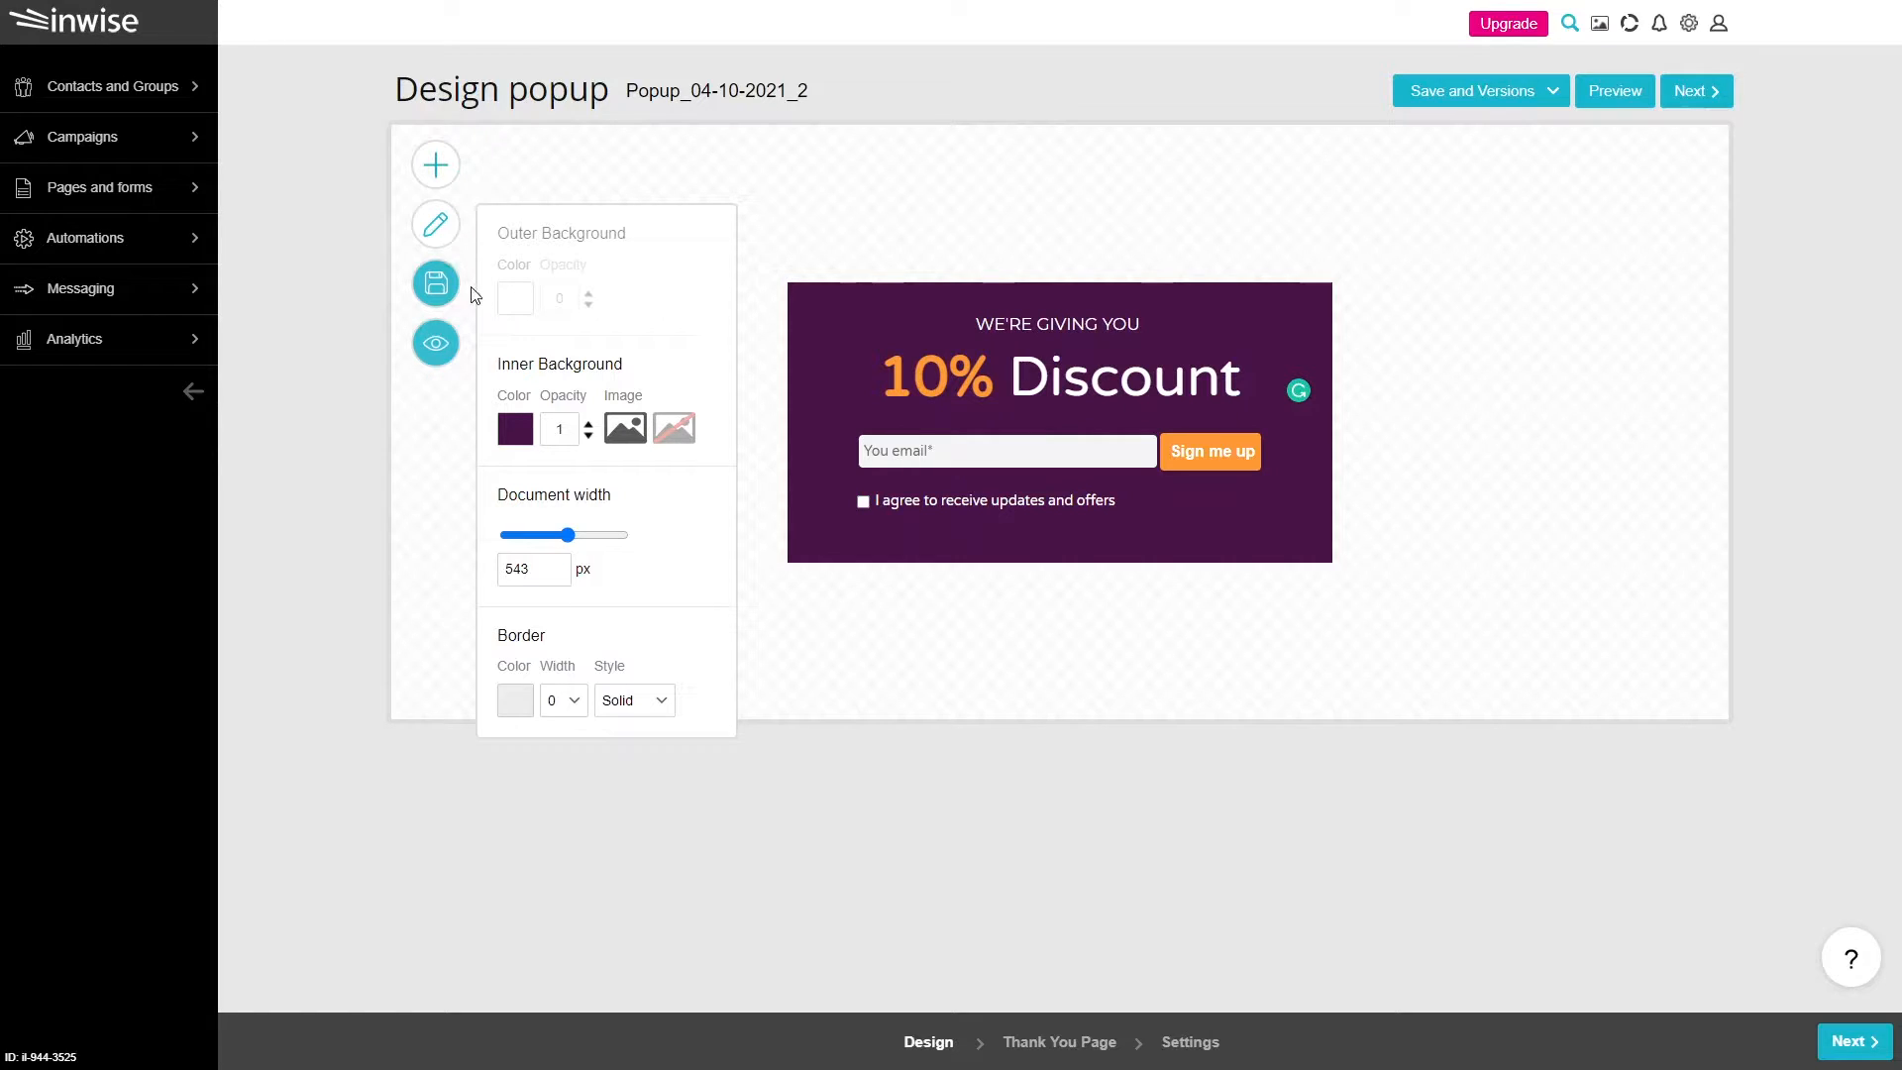
pyautogui.click(516, 435)
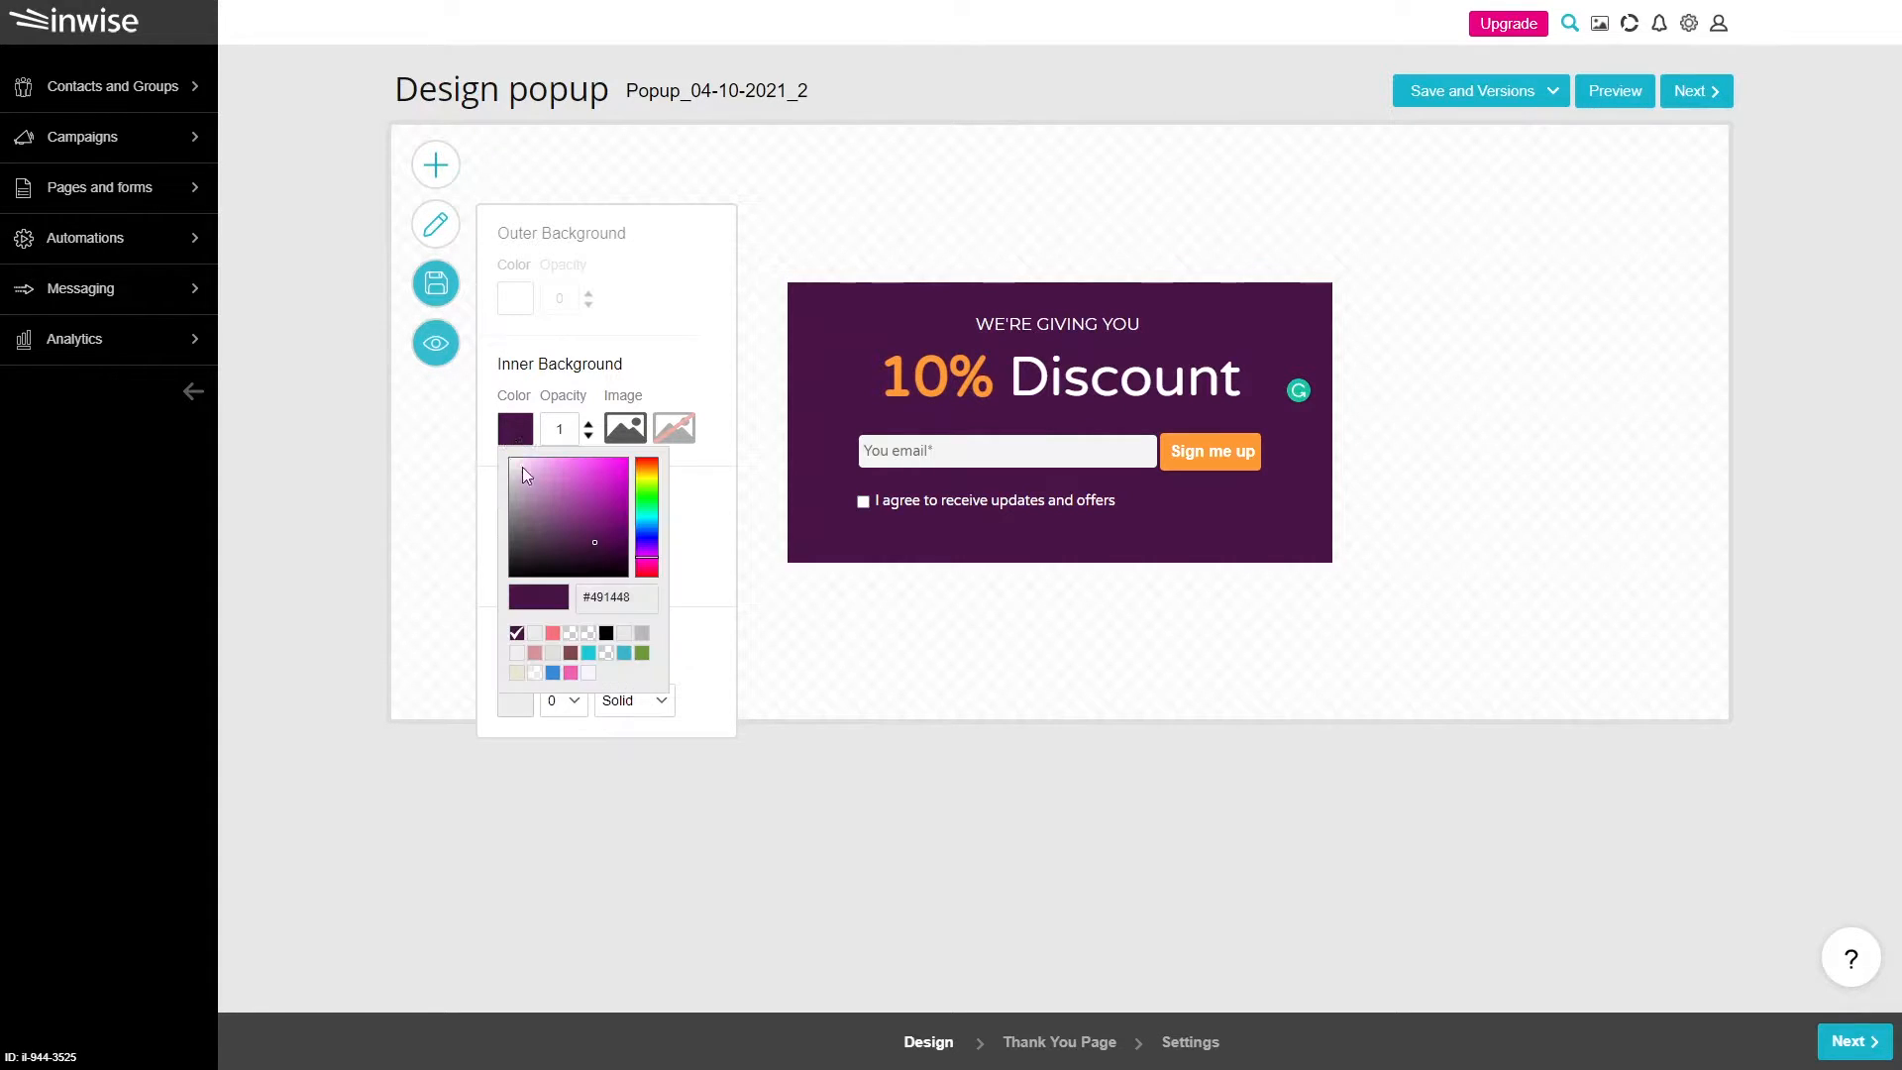
pyautogui.click(589, 653)
pyautogui.click(588, 435)
pyautogui.click(589, 436)
pyautogui.click(588, 423)
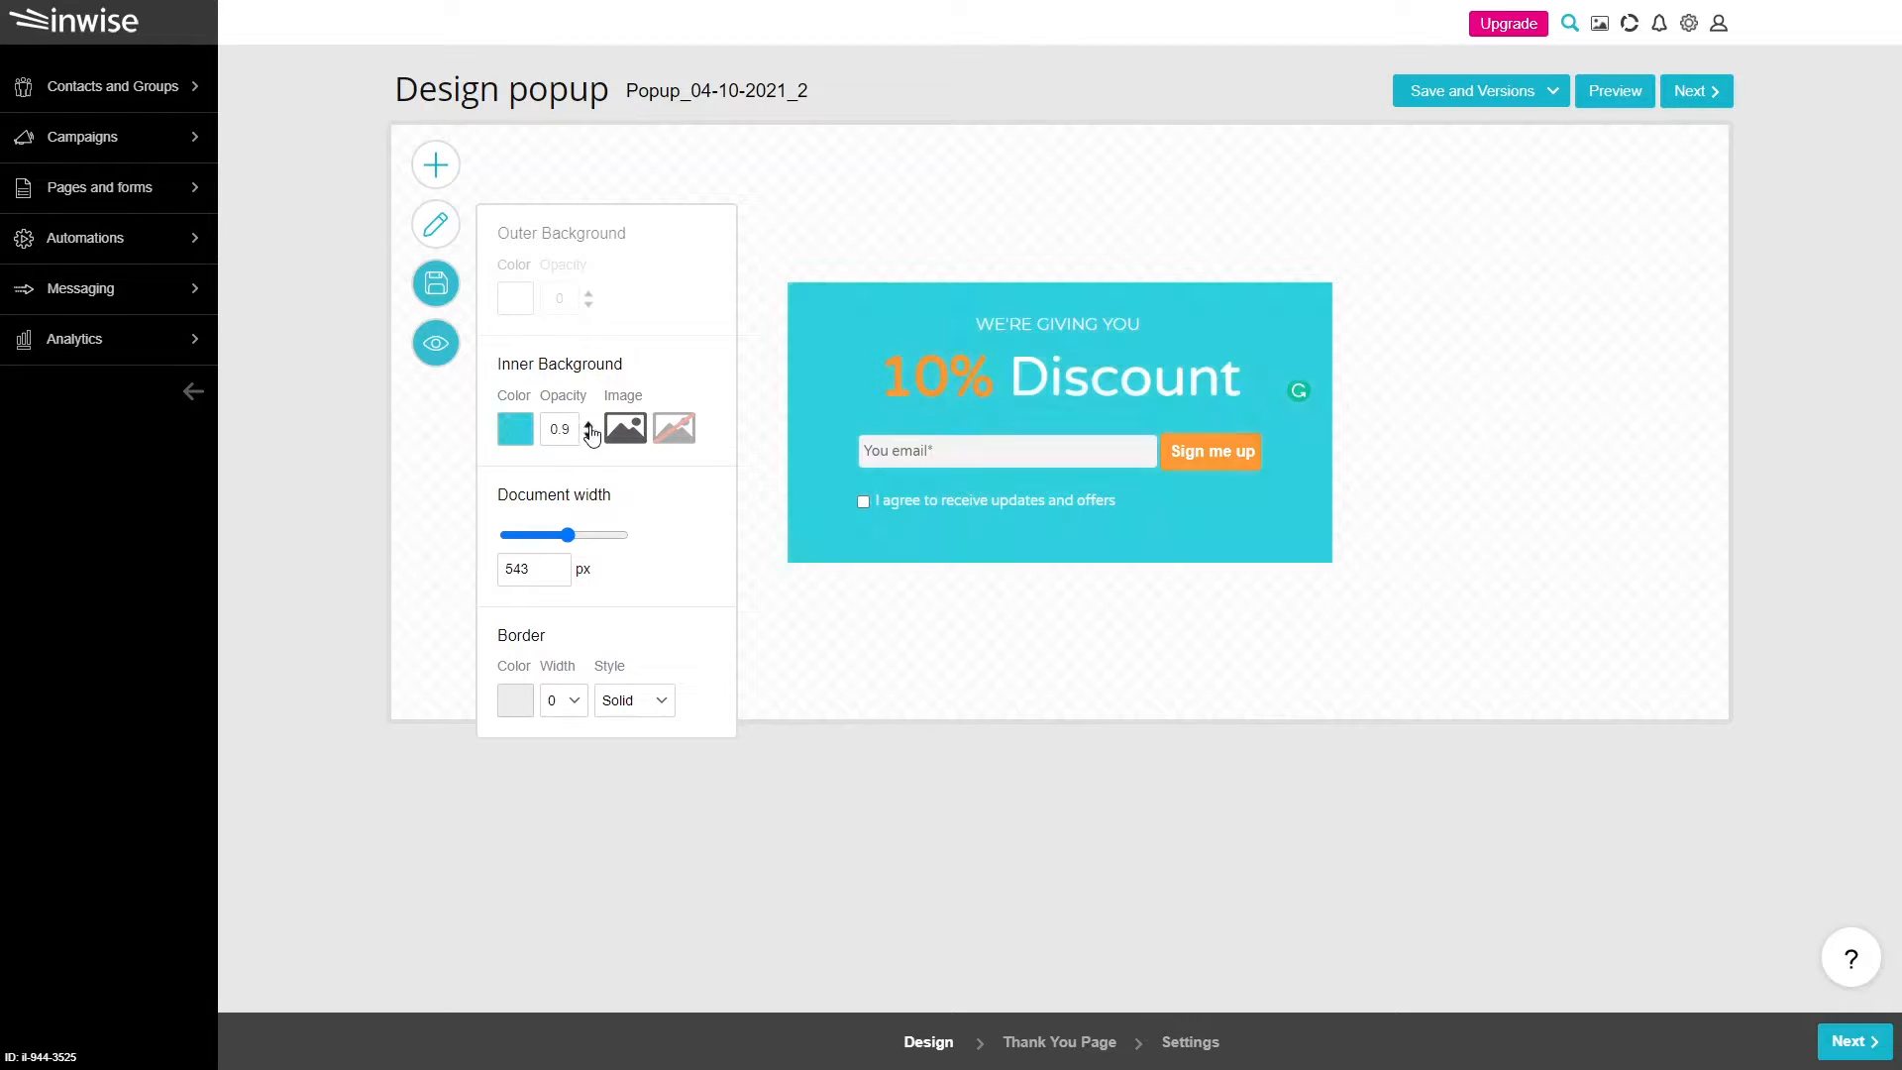
# Give the popup a double-style border with a width of 10.
pyautogui.click(619, 704)
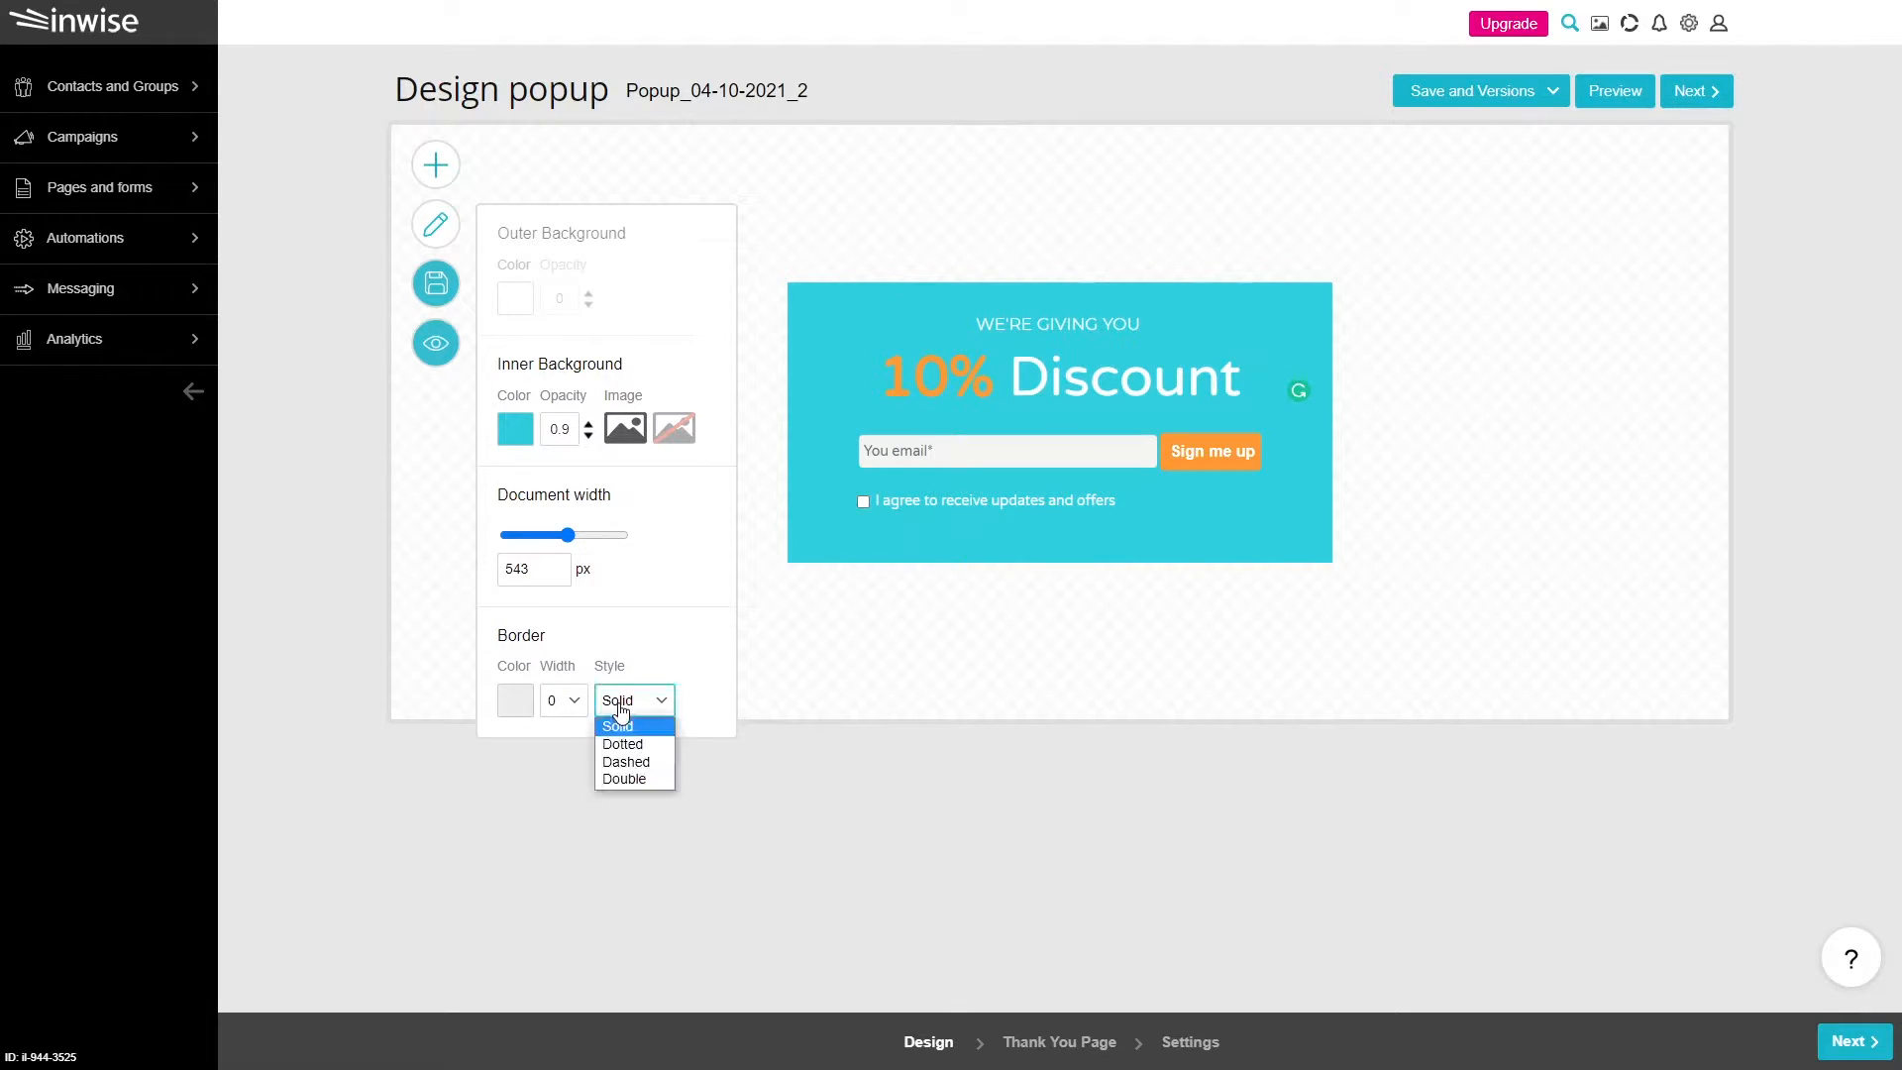
pyautogui.click(629, 774)
pyautogui.click(572, 703)
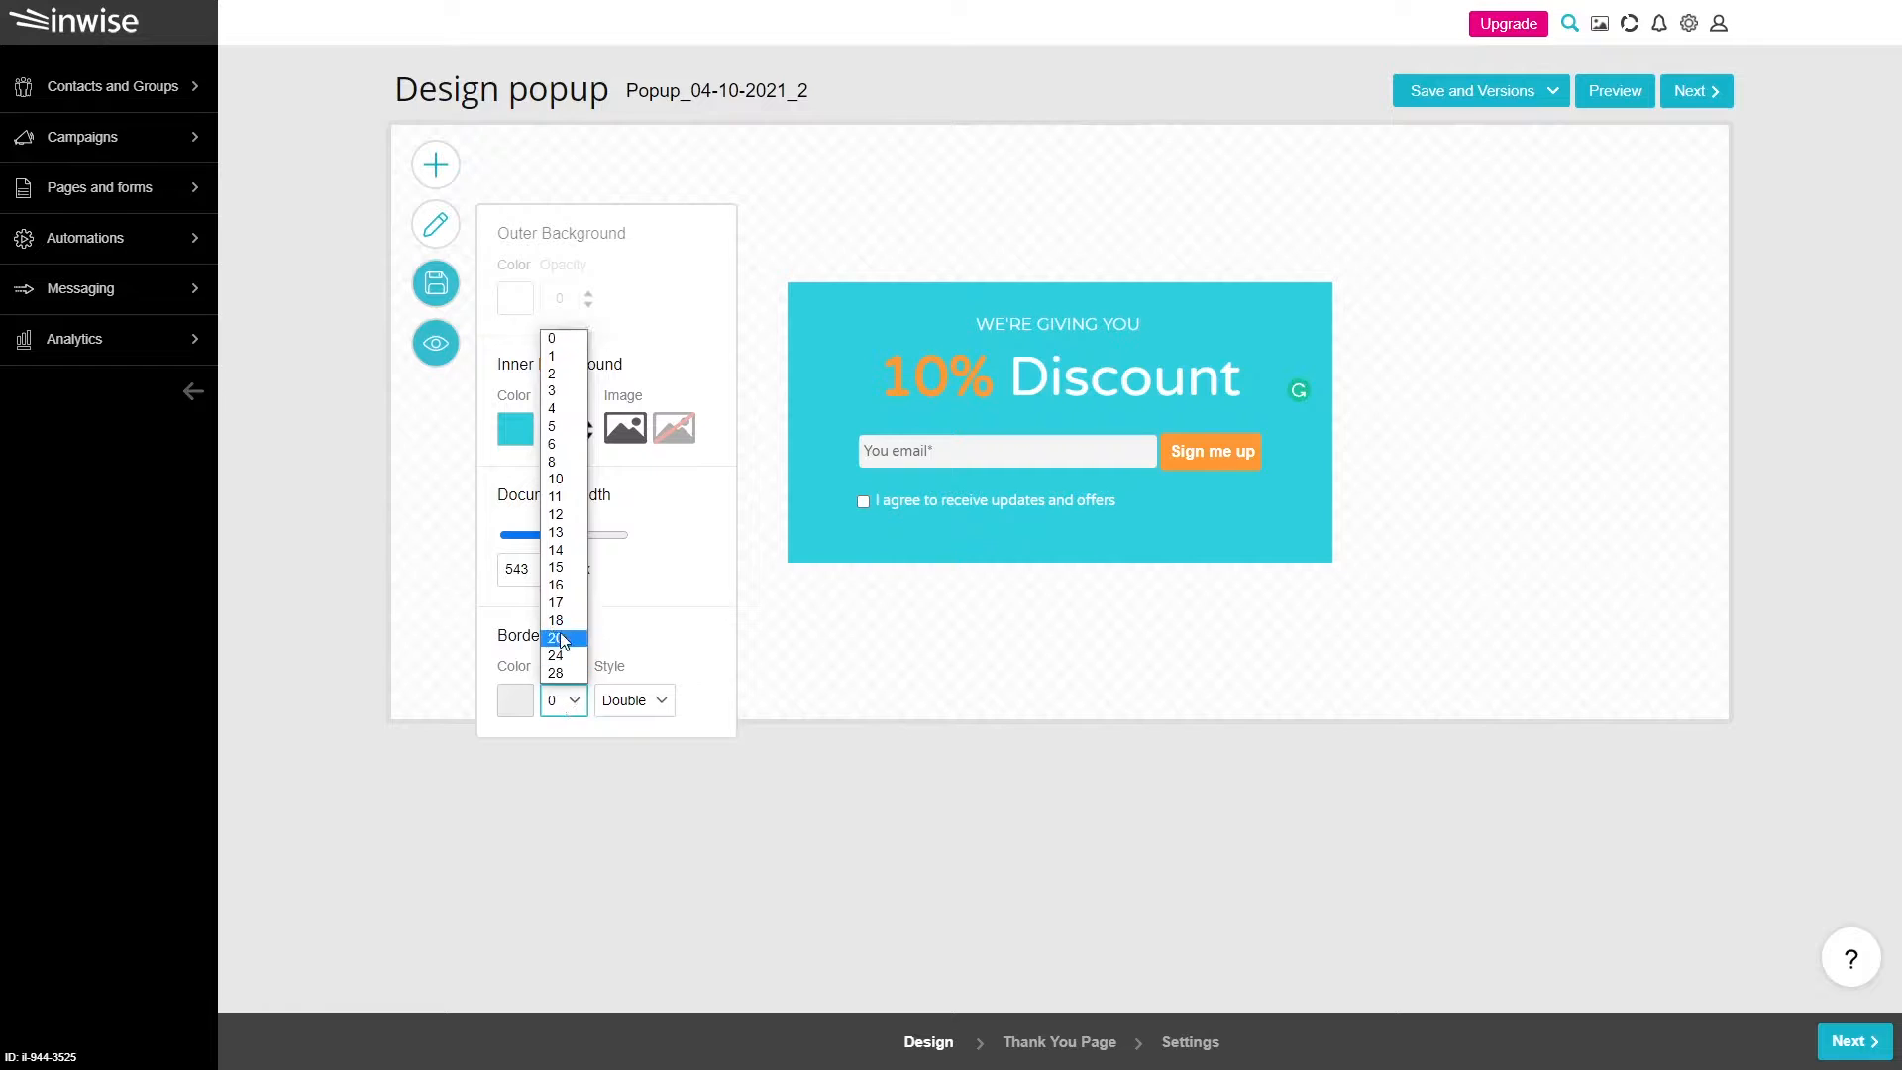
pyautogui.click(557, 479)
pyautogui.moveTo(568, 535)
pyautogui.mouseDown()
pyautogui.moveTo(624, 547)
pyautogui.moveTo(571, 557)
pyautogui.mouseUp()
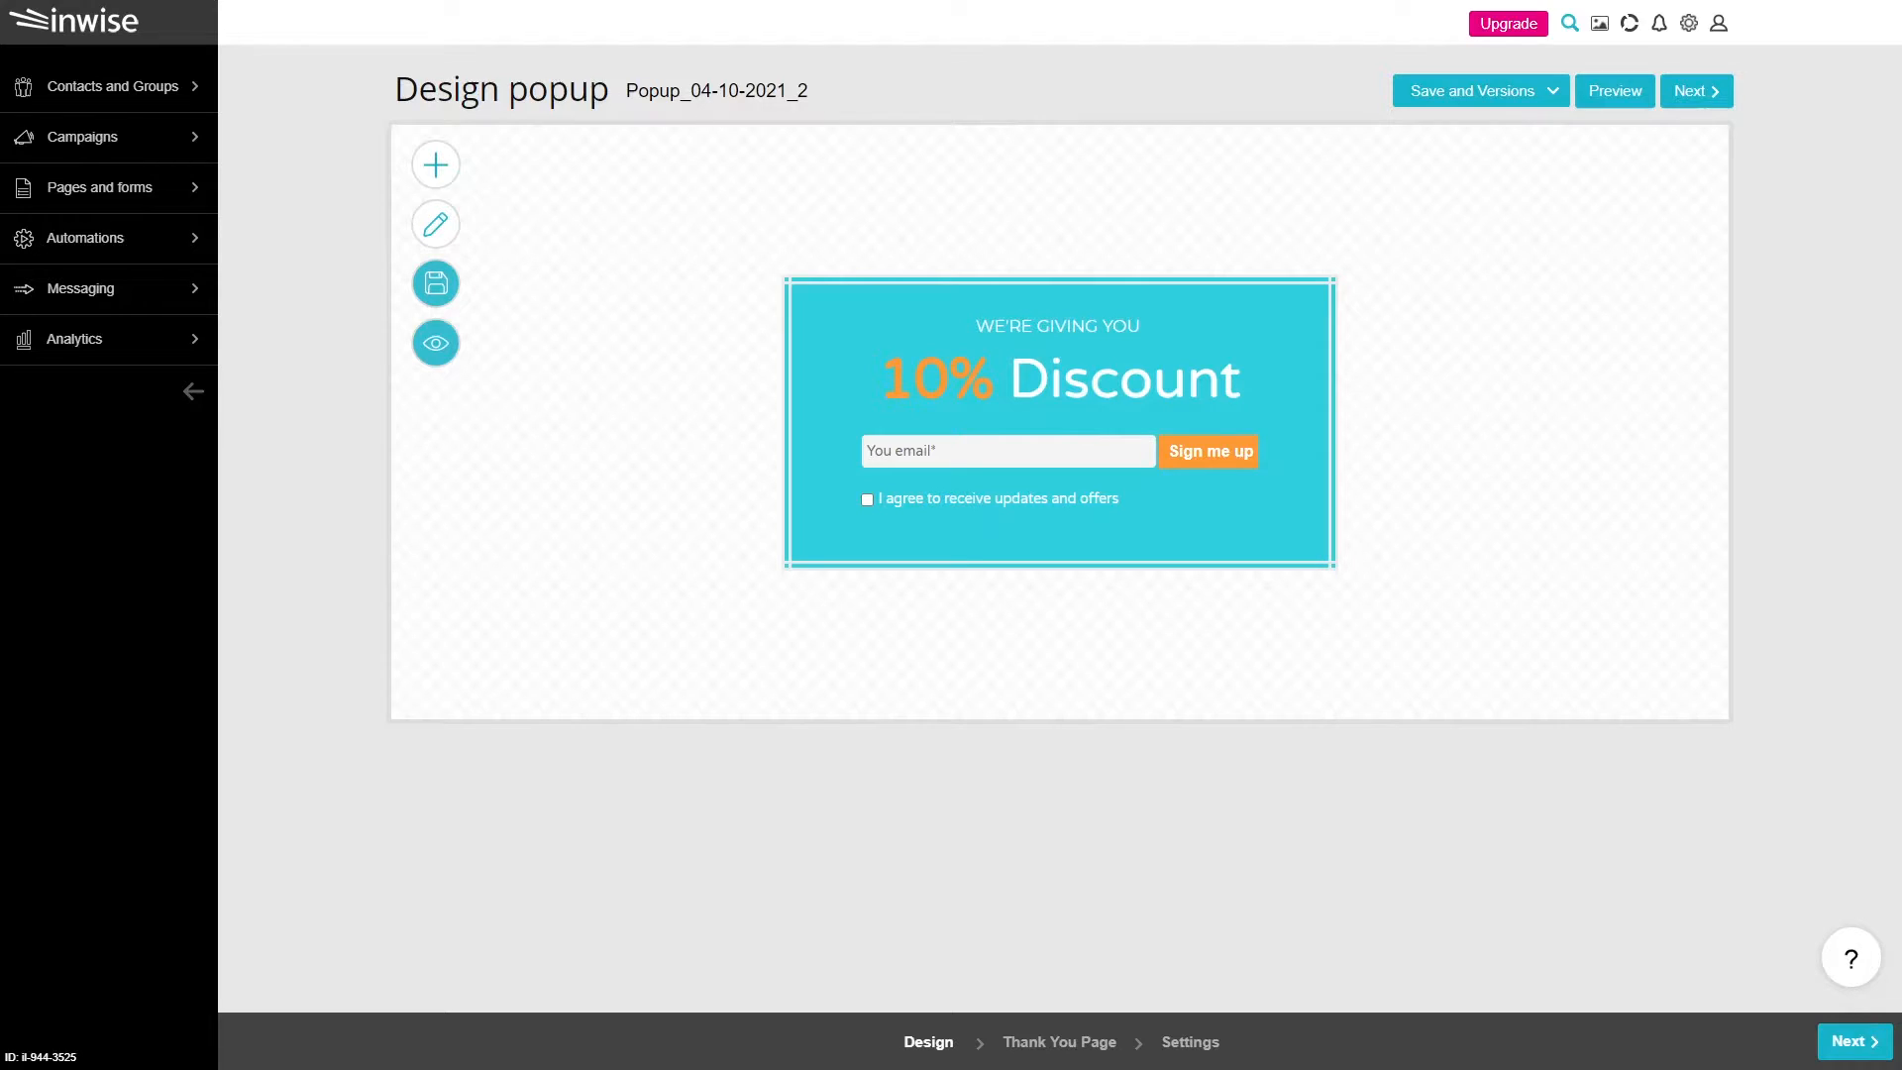
# Edit the signup form and add a text field labelled "Name" before the email field.
pyautogui.moveTo(1291, 456)
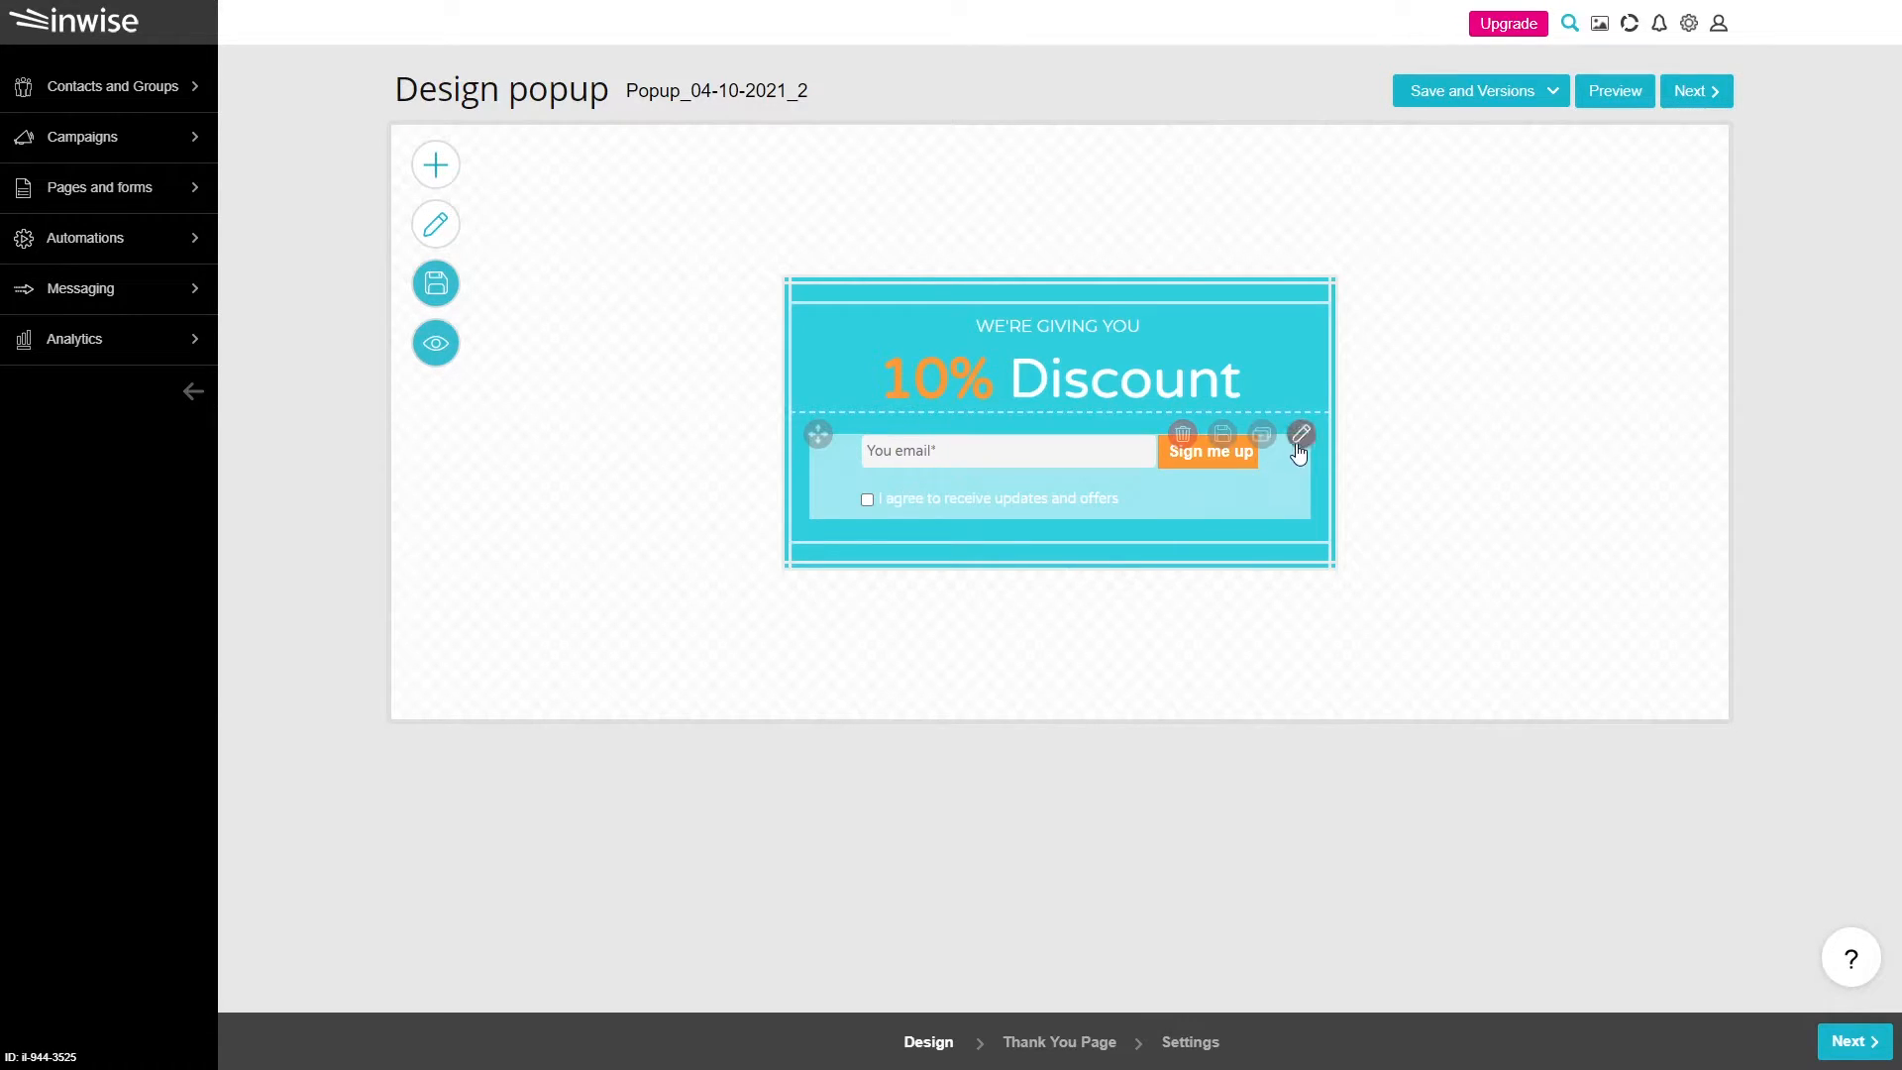
pyautogui.click(1298, 441)
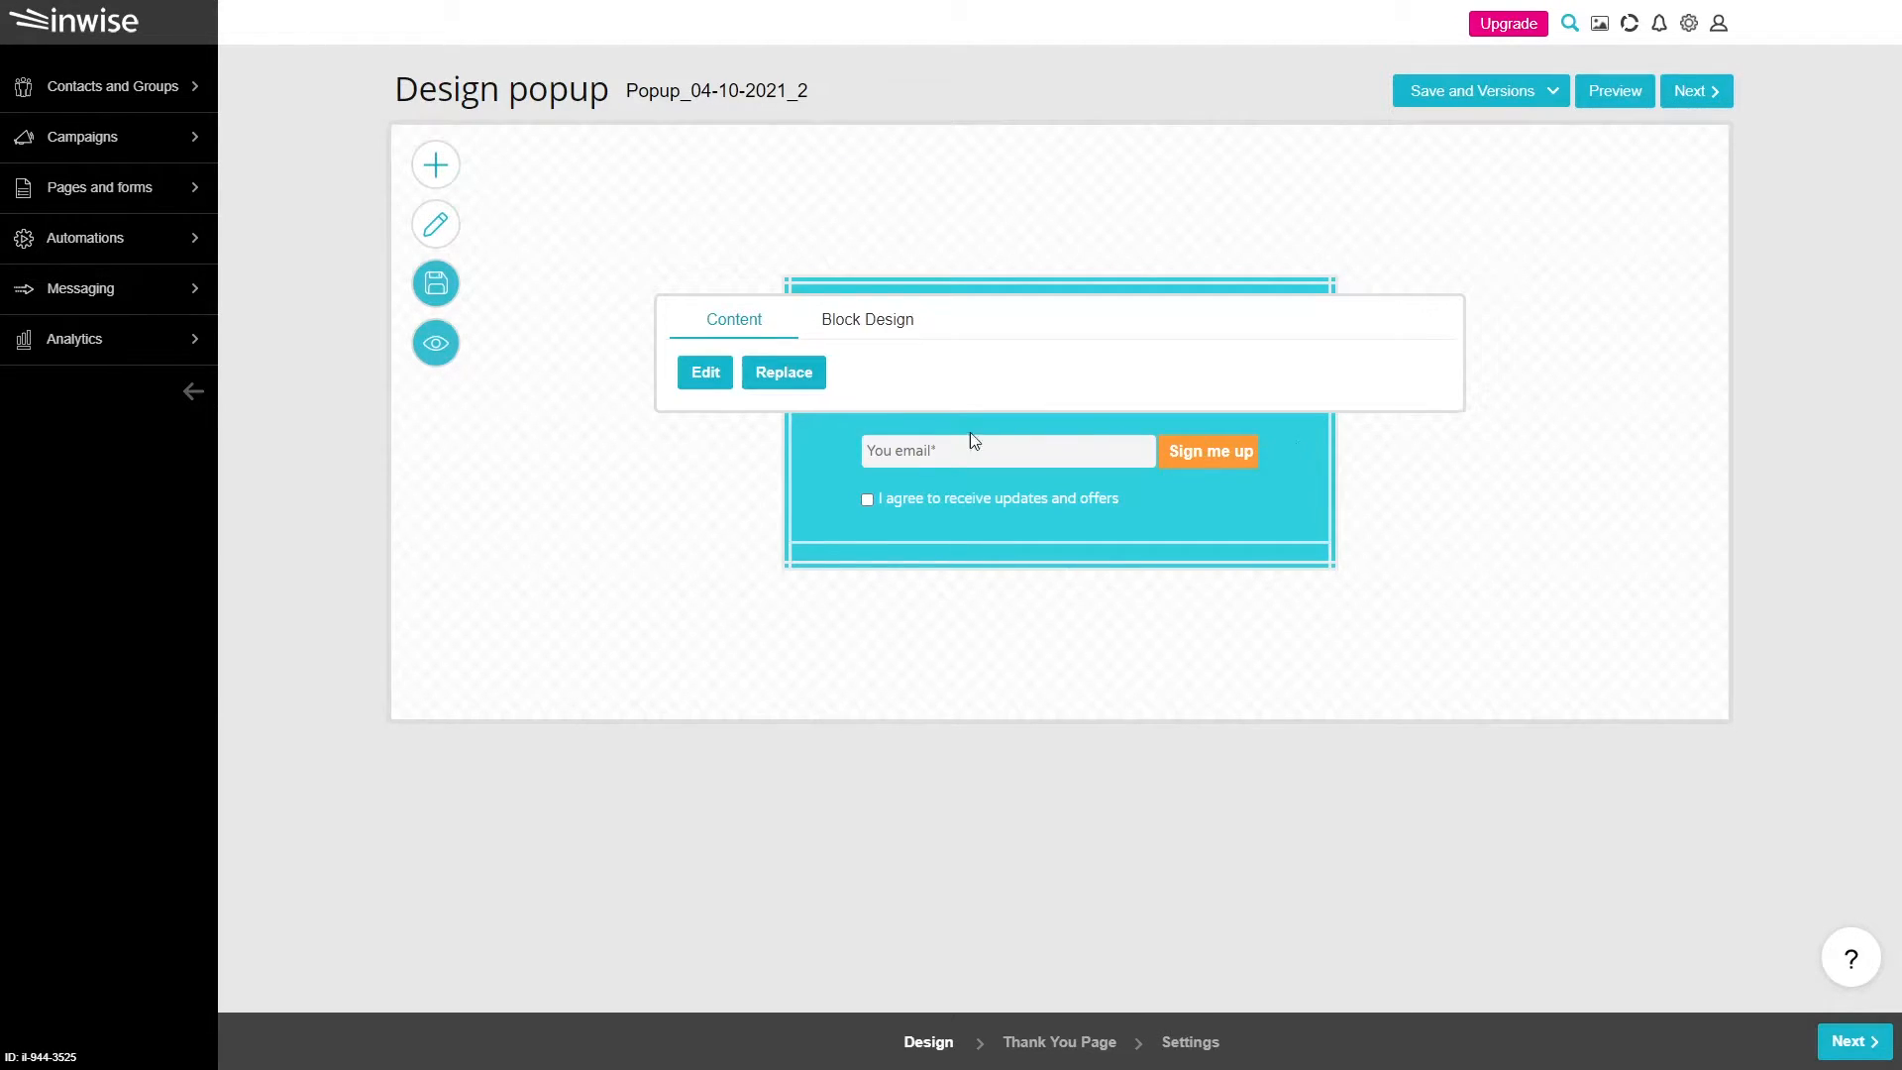
pyautogui.click(728, 394)
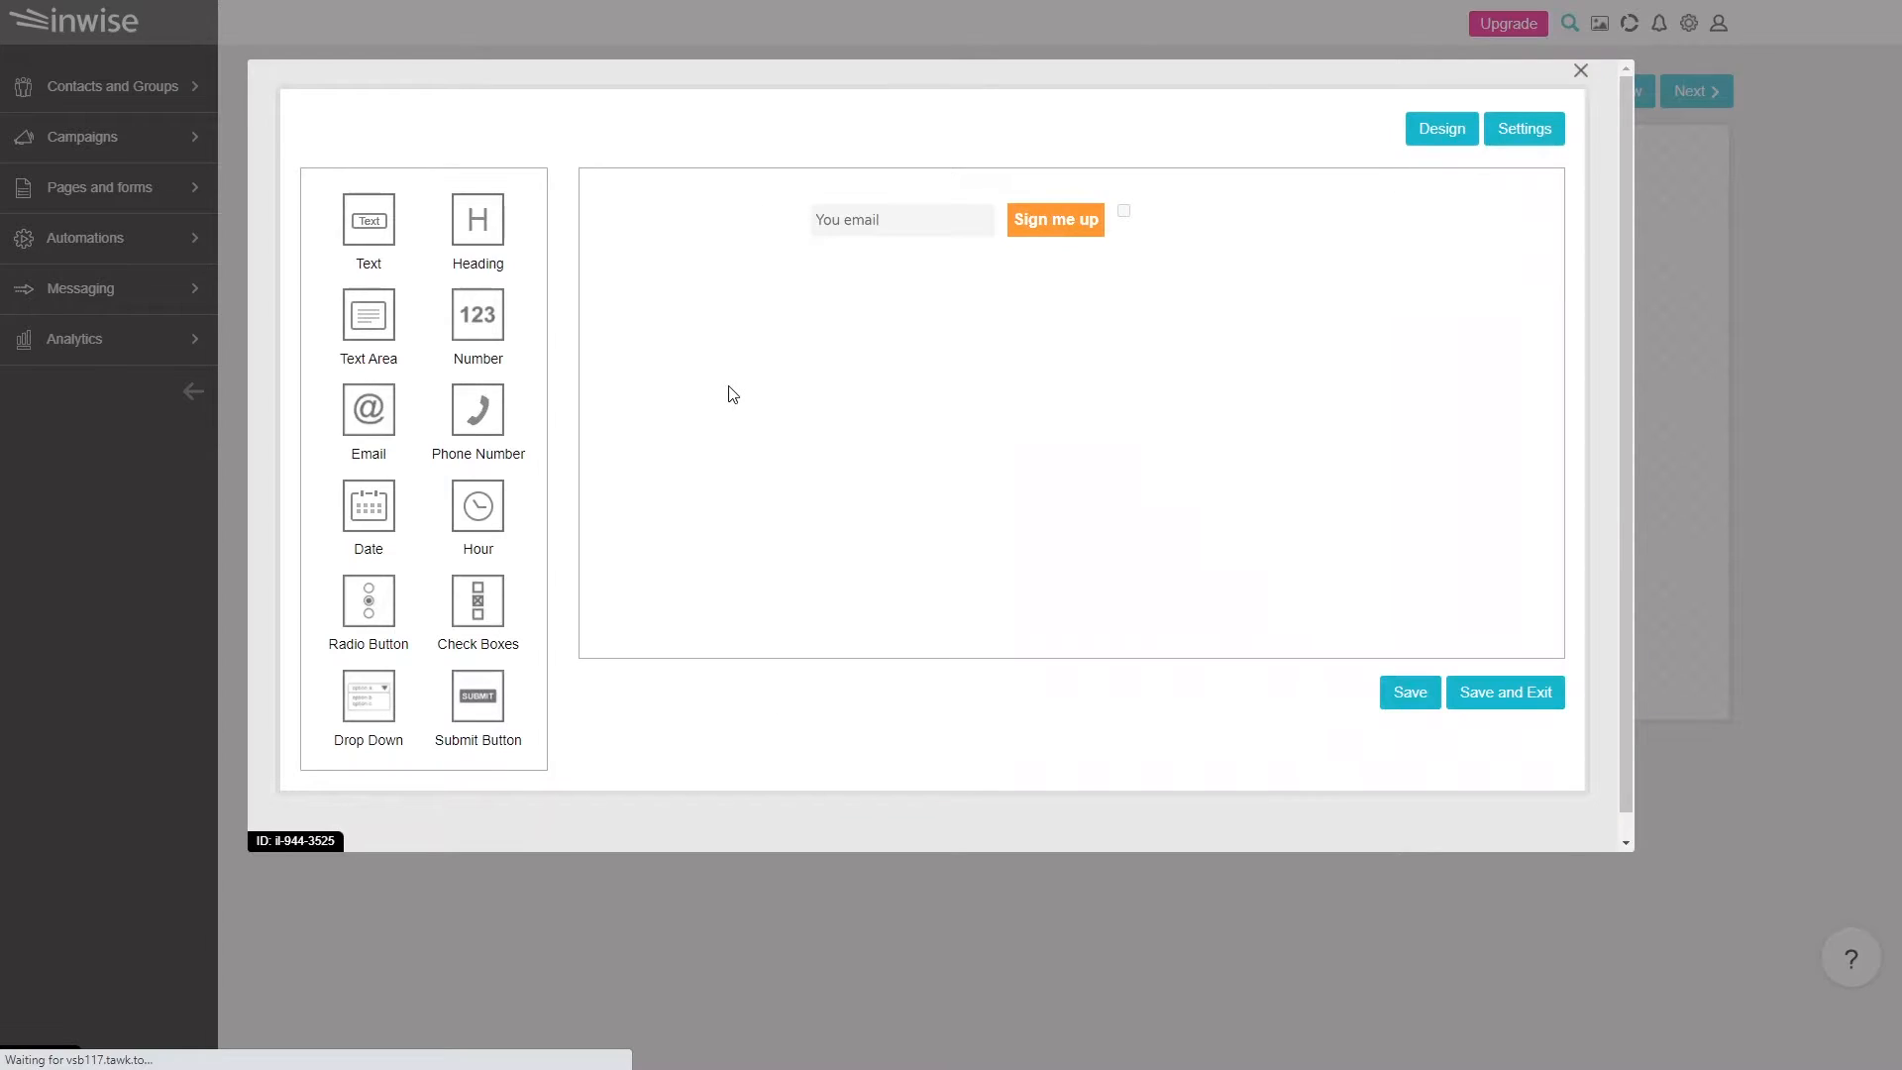
pyautogui.moveTo(371, 222); pyautogui.dragTo(735, 238)
pyautogui.write('Name')
pyautogui.click(1395, 317)
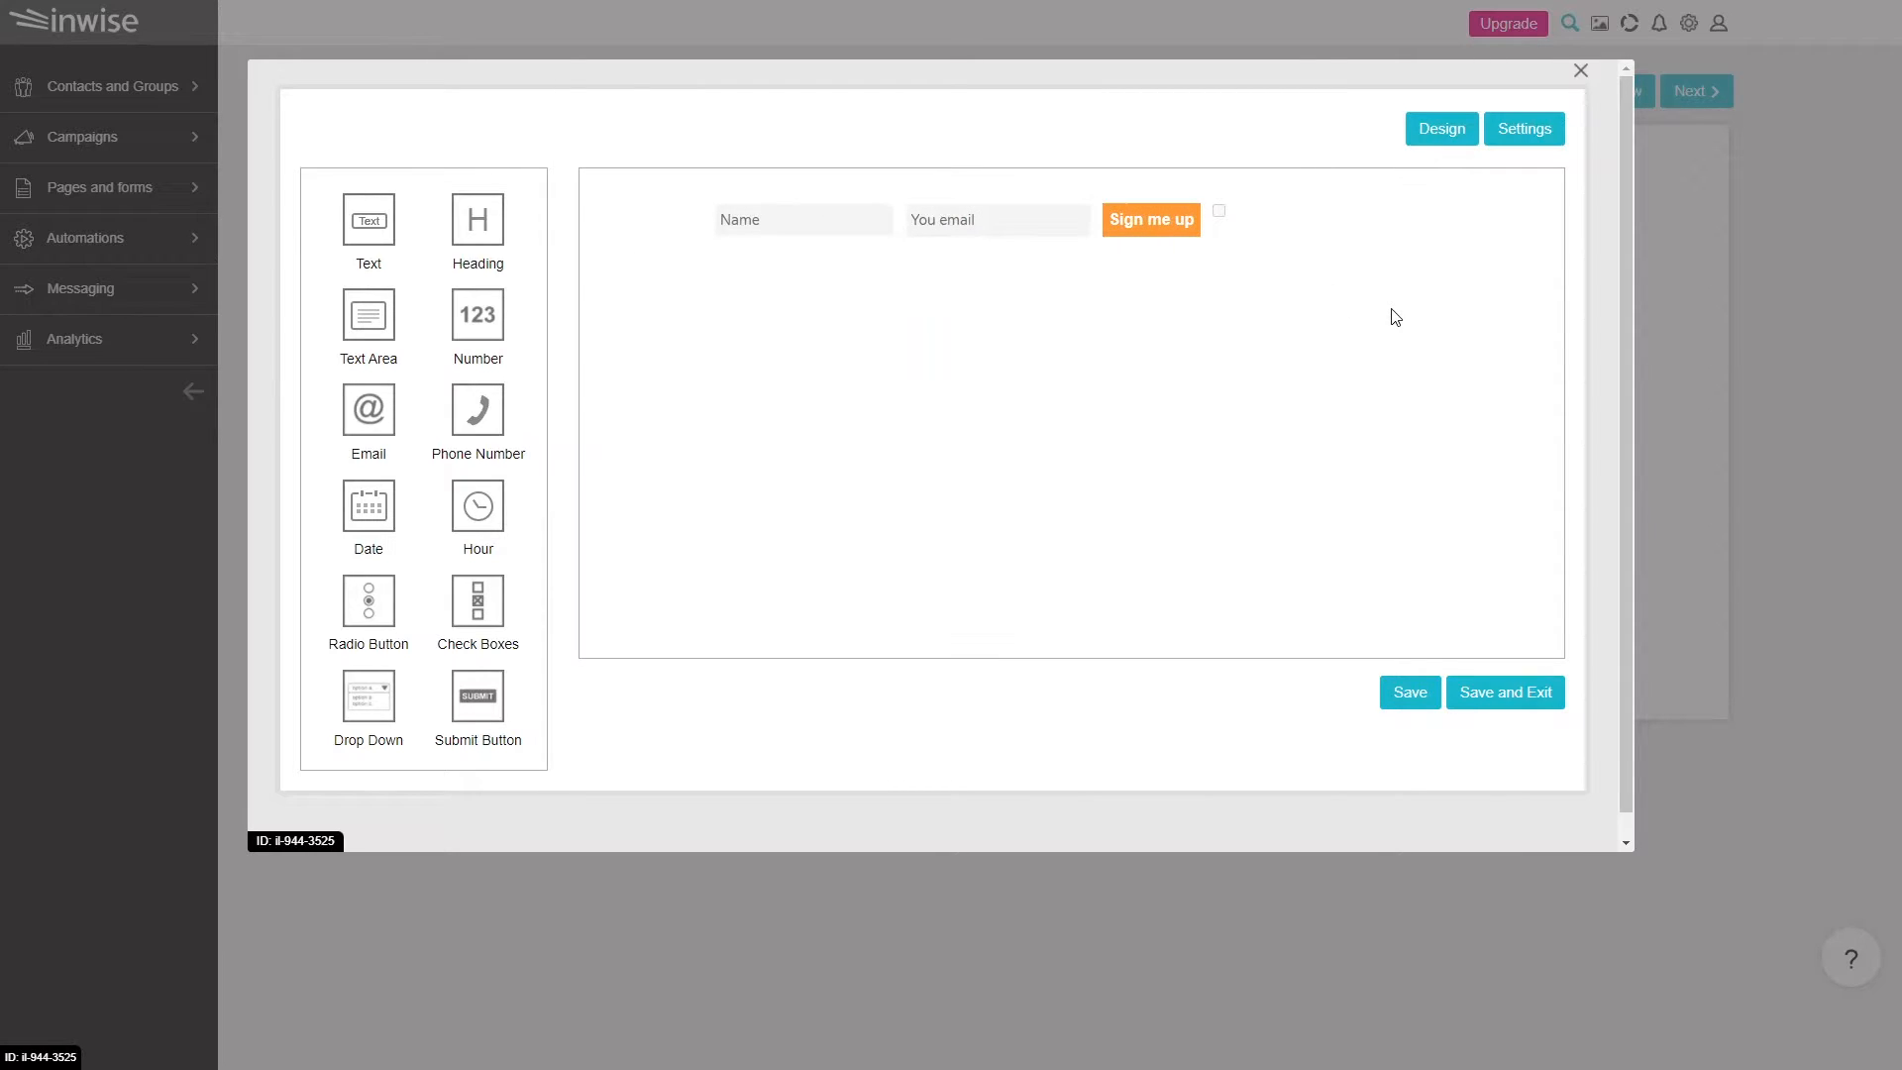
# Relabel the form's submit button as "GET MY 10% OFF", then save and exit the form editor.
pyautogui.click(1154, 224)
pyautogui.doubleClick(709, 221)
pyautogui.hotkey('ctrl', 'a')
pyautogui.write('GET MY 10% OFF')
pyautogui.press('Return')
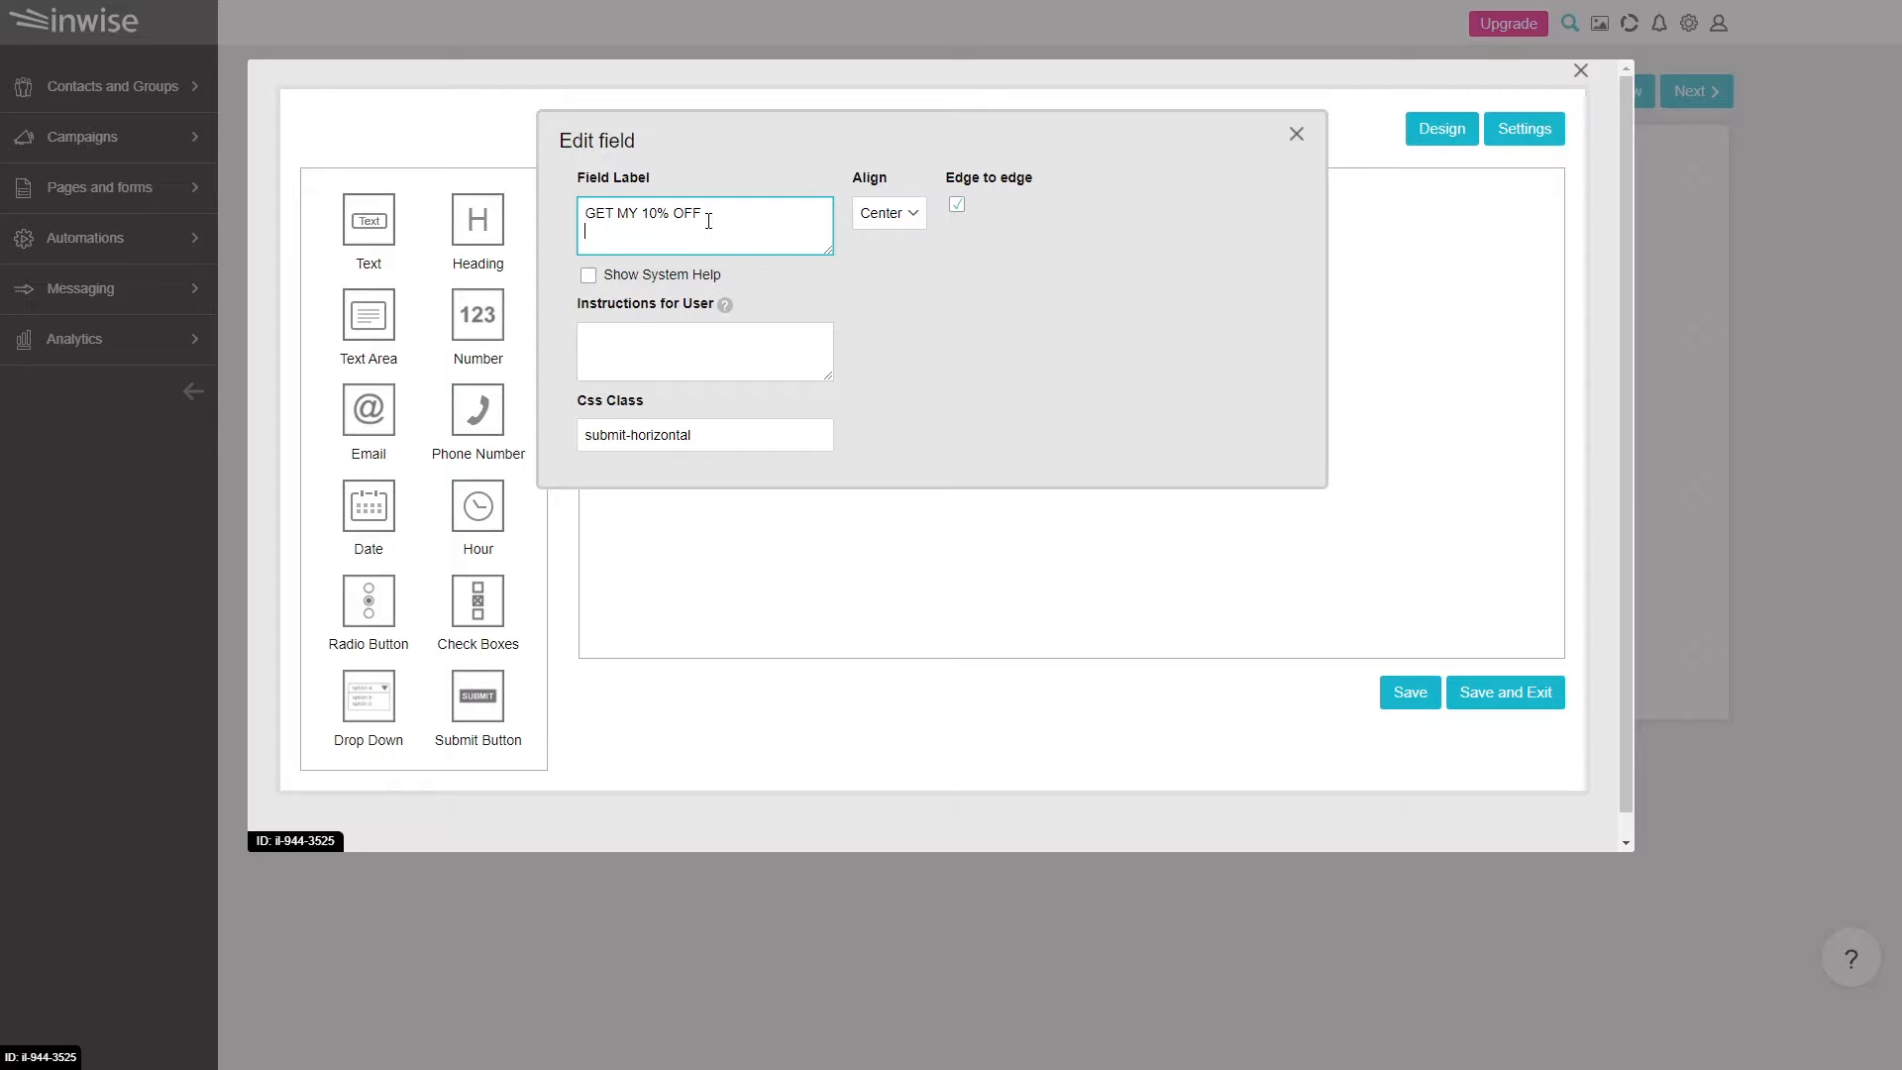
pyautogui.click(1411, 328)
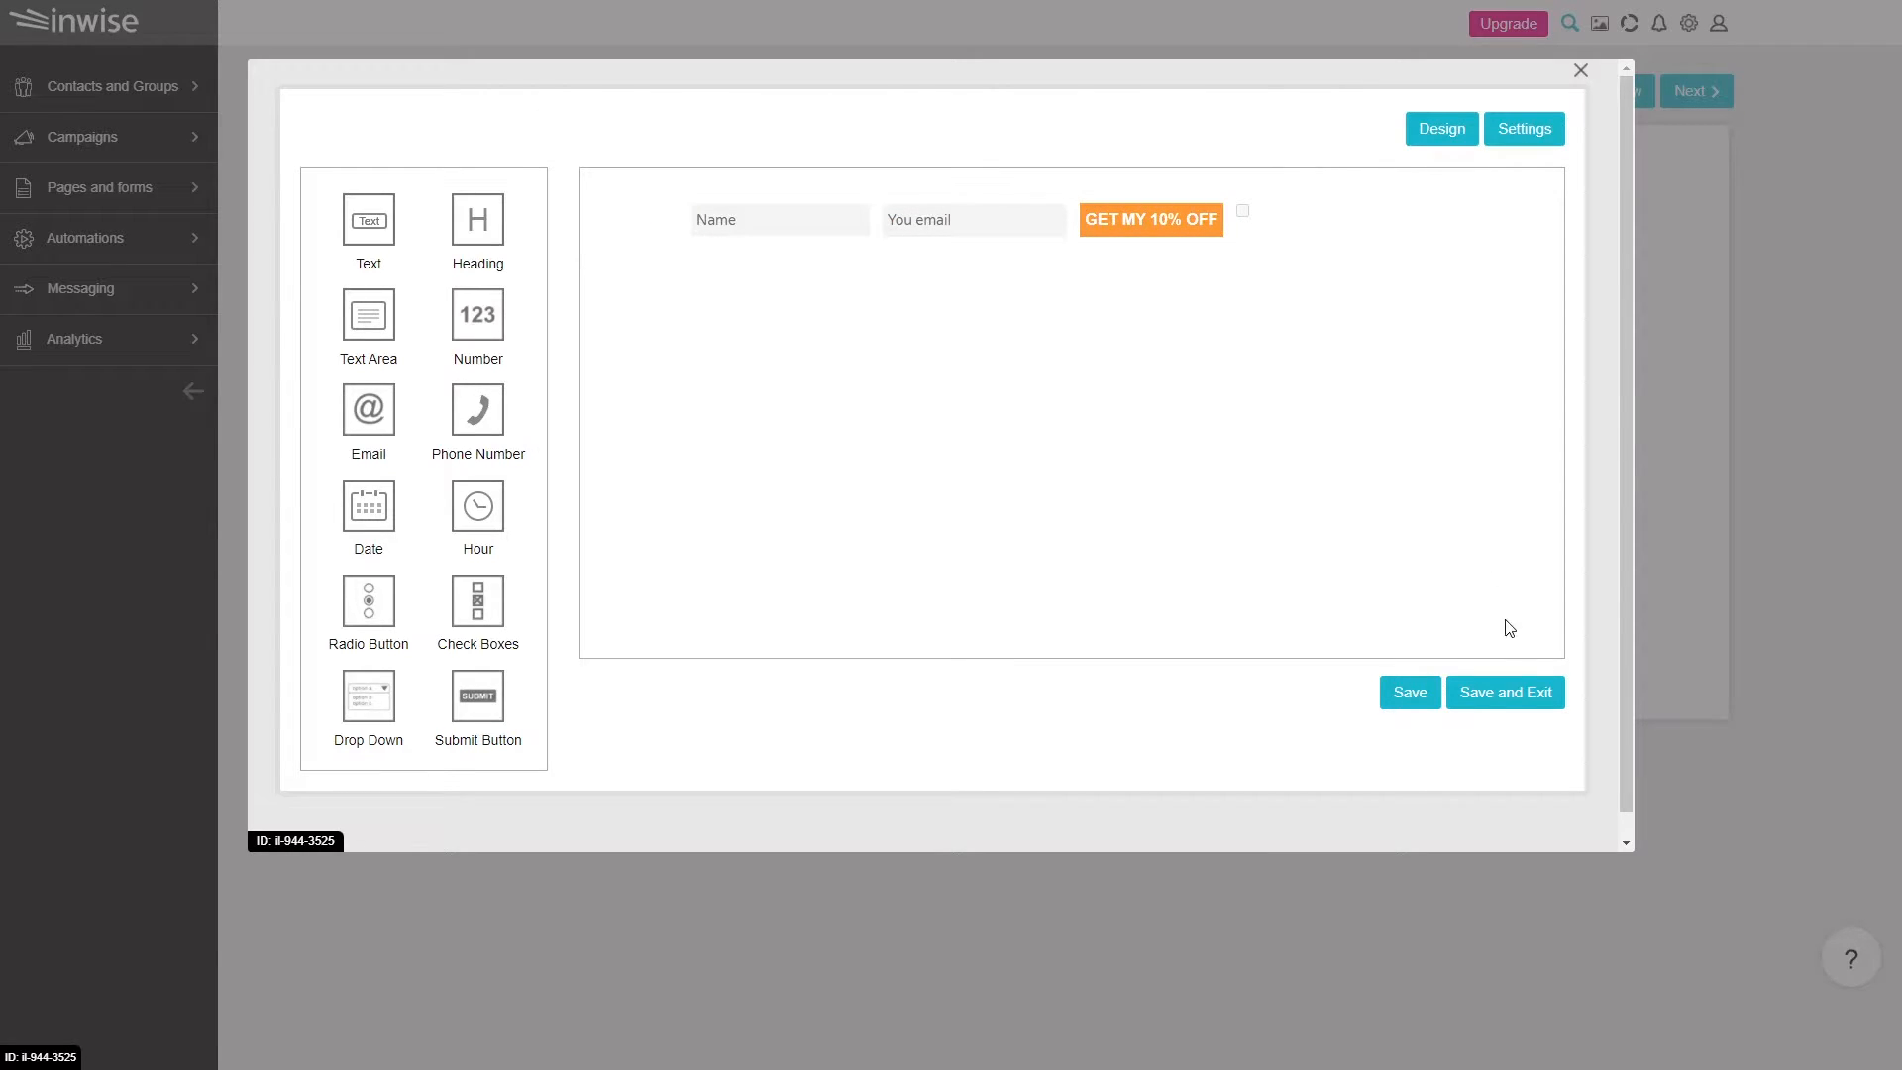
pyautogui.click(1510, 693)
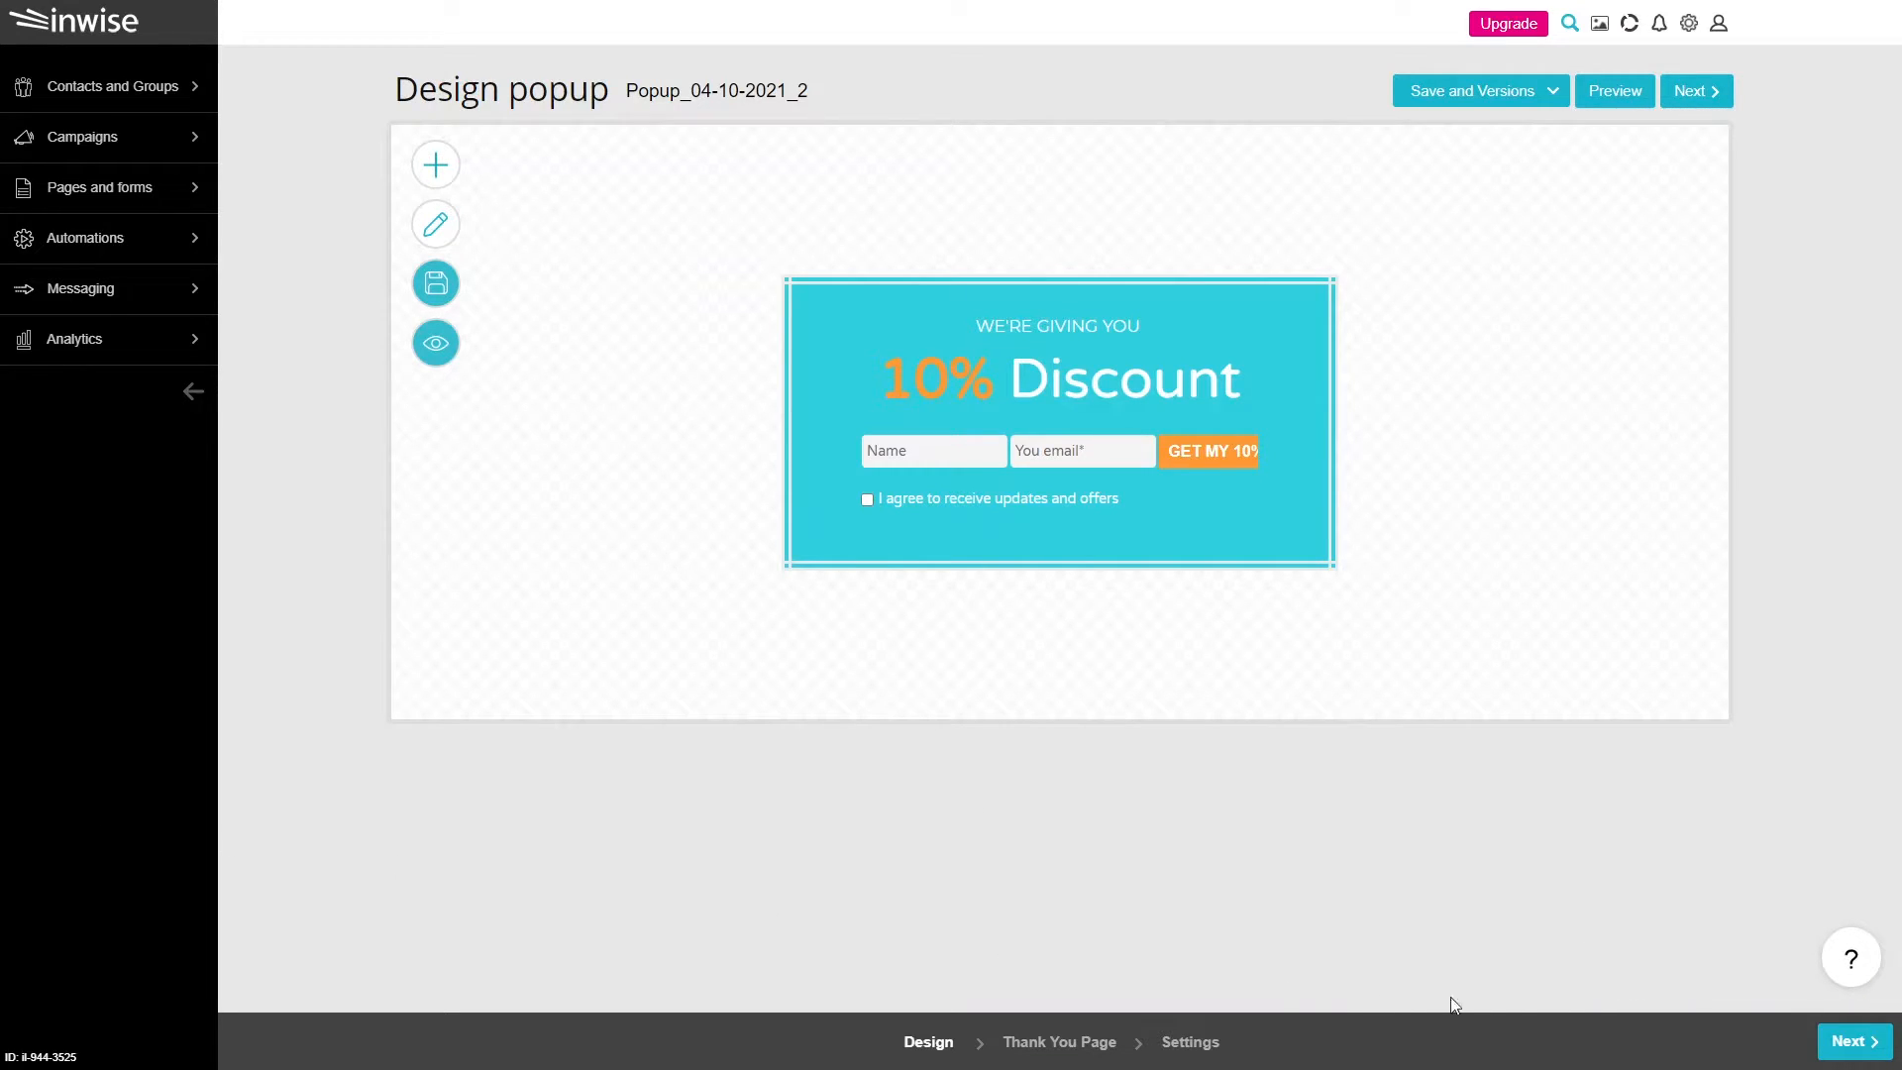
# Check the training and support options offered in the help menu.
pyautogui.click(1851, 977)
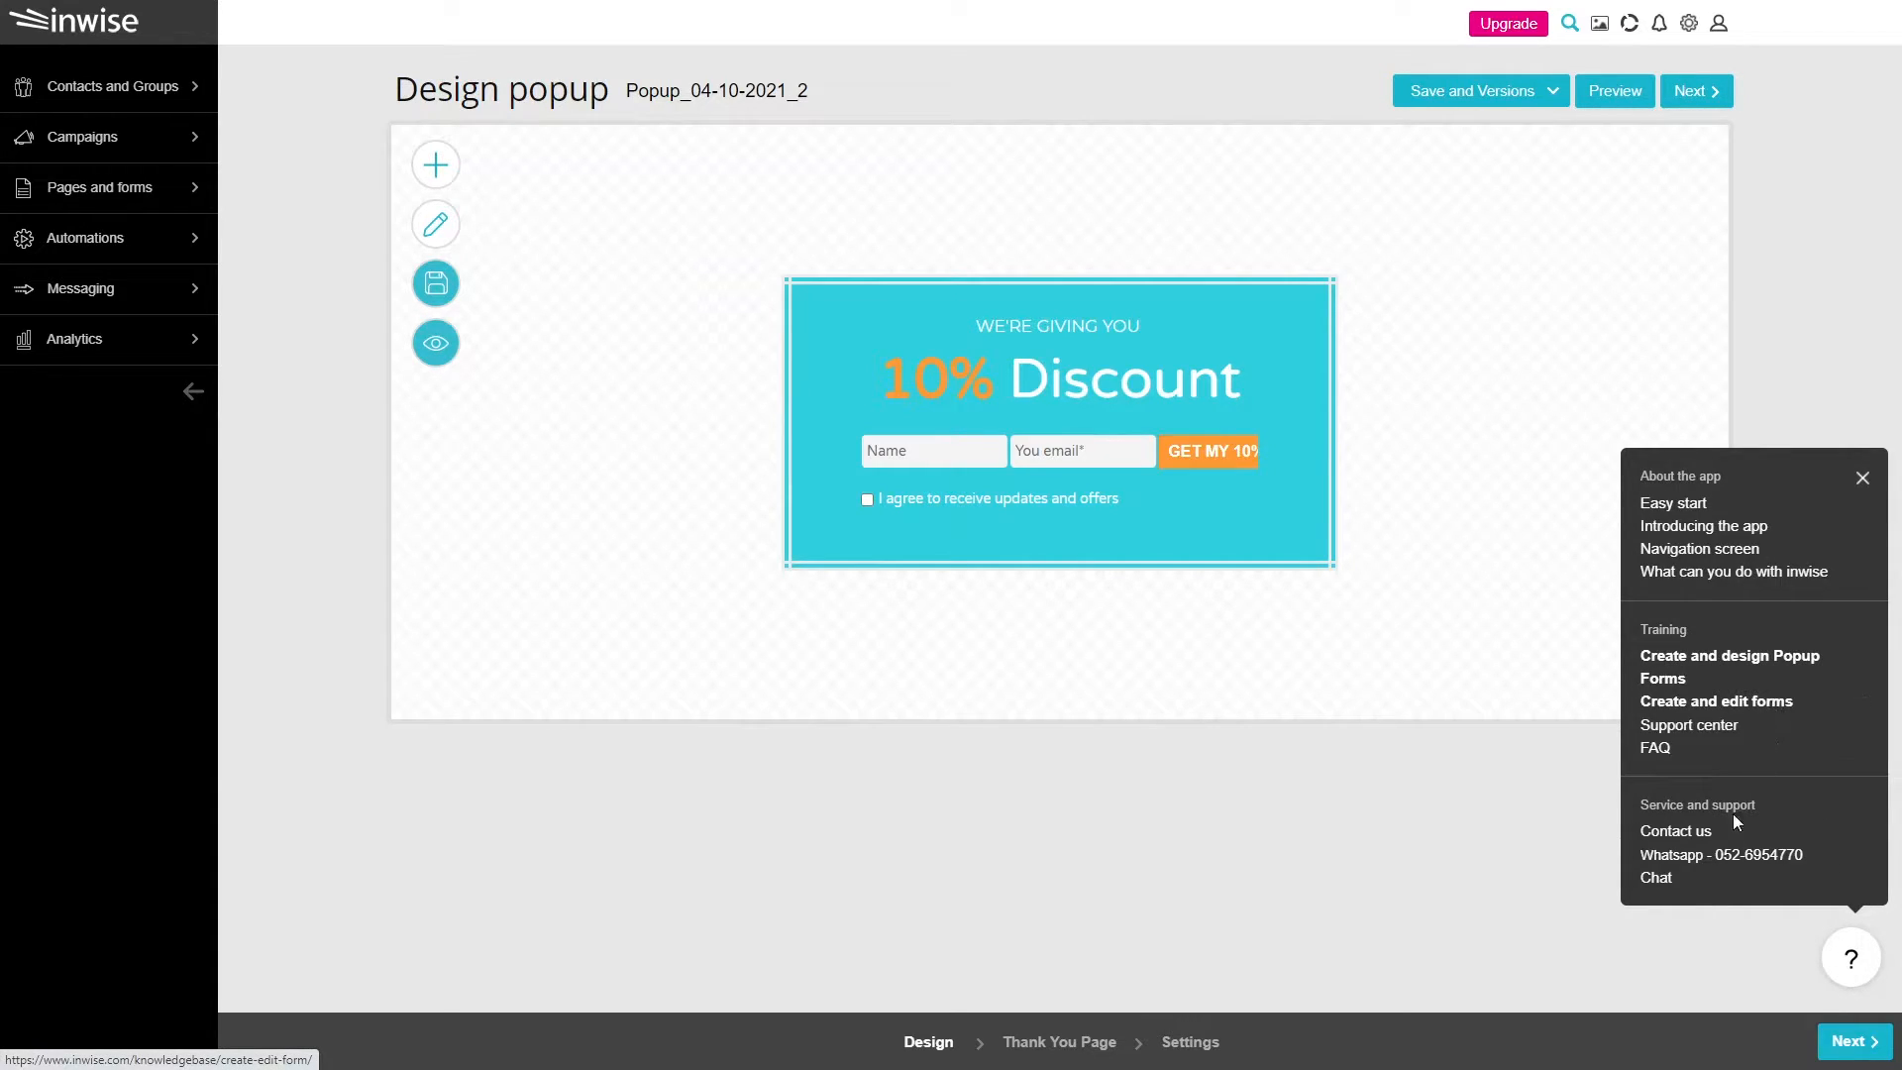
pyautogui.click(1486, 975)
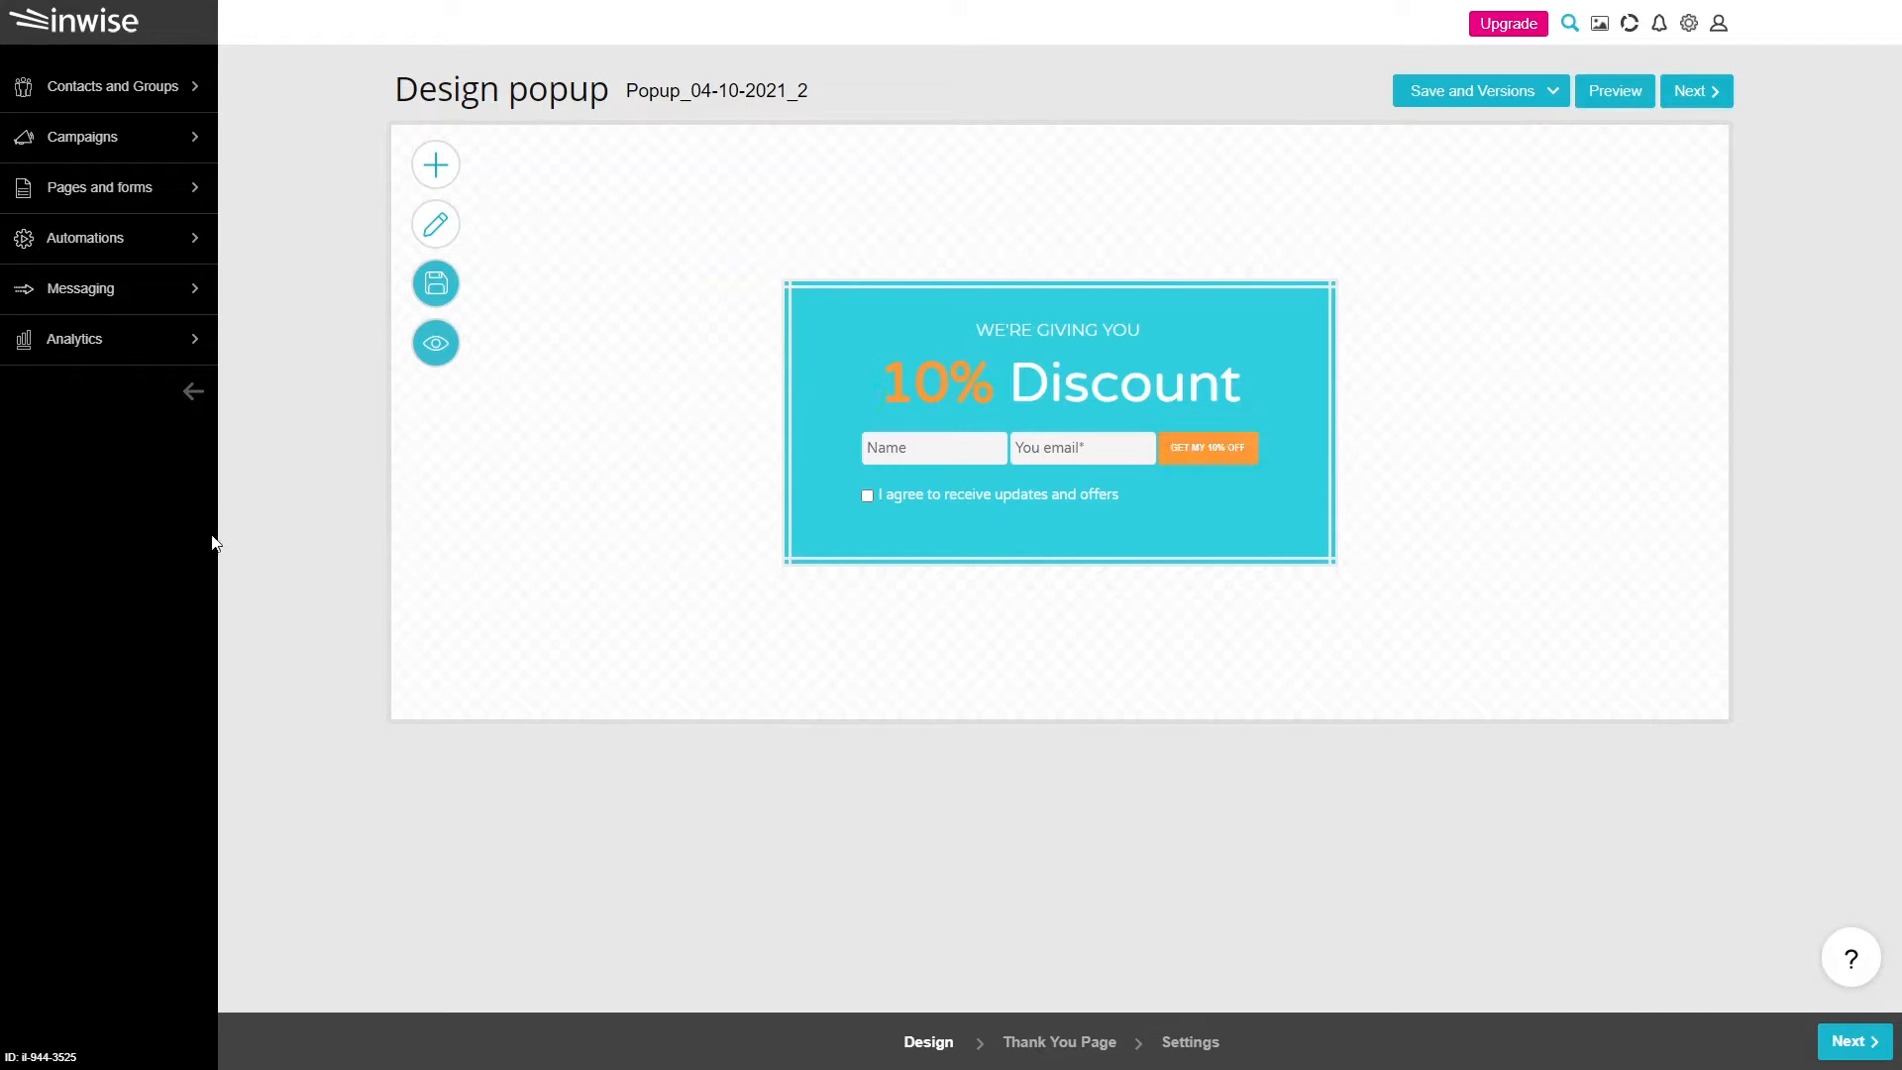
# Add a text block between the 10% Discount heading and the form reading "Enter your email for your exclusive offer".
pyautogui.click(438, 176)
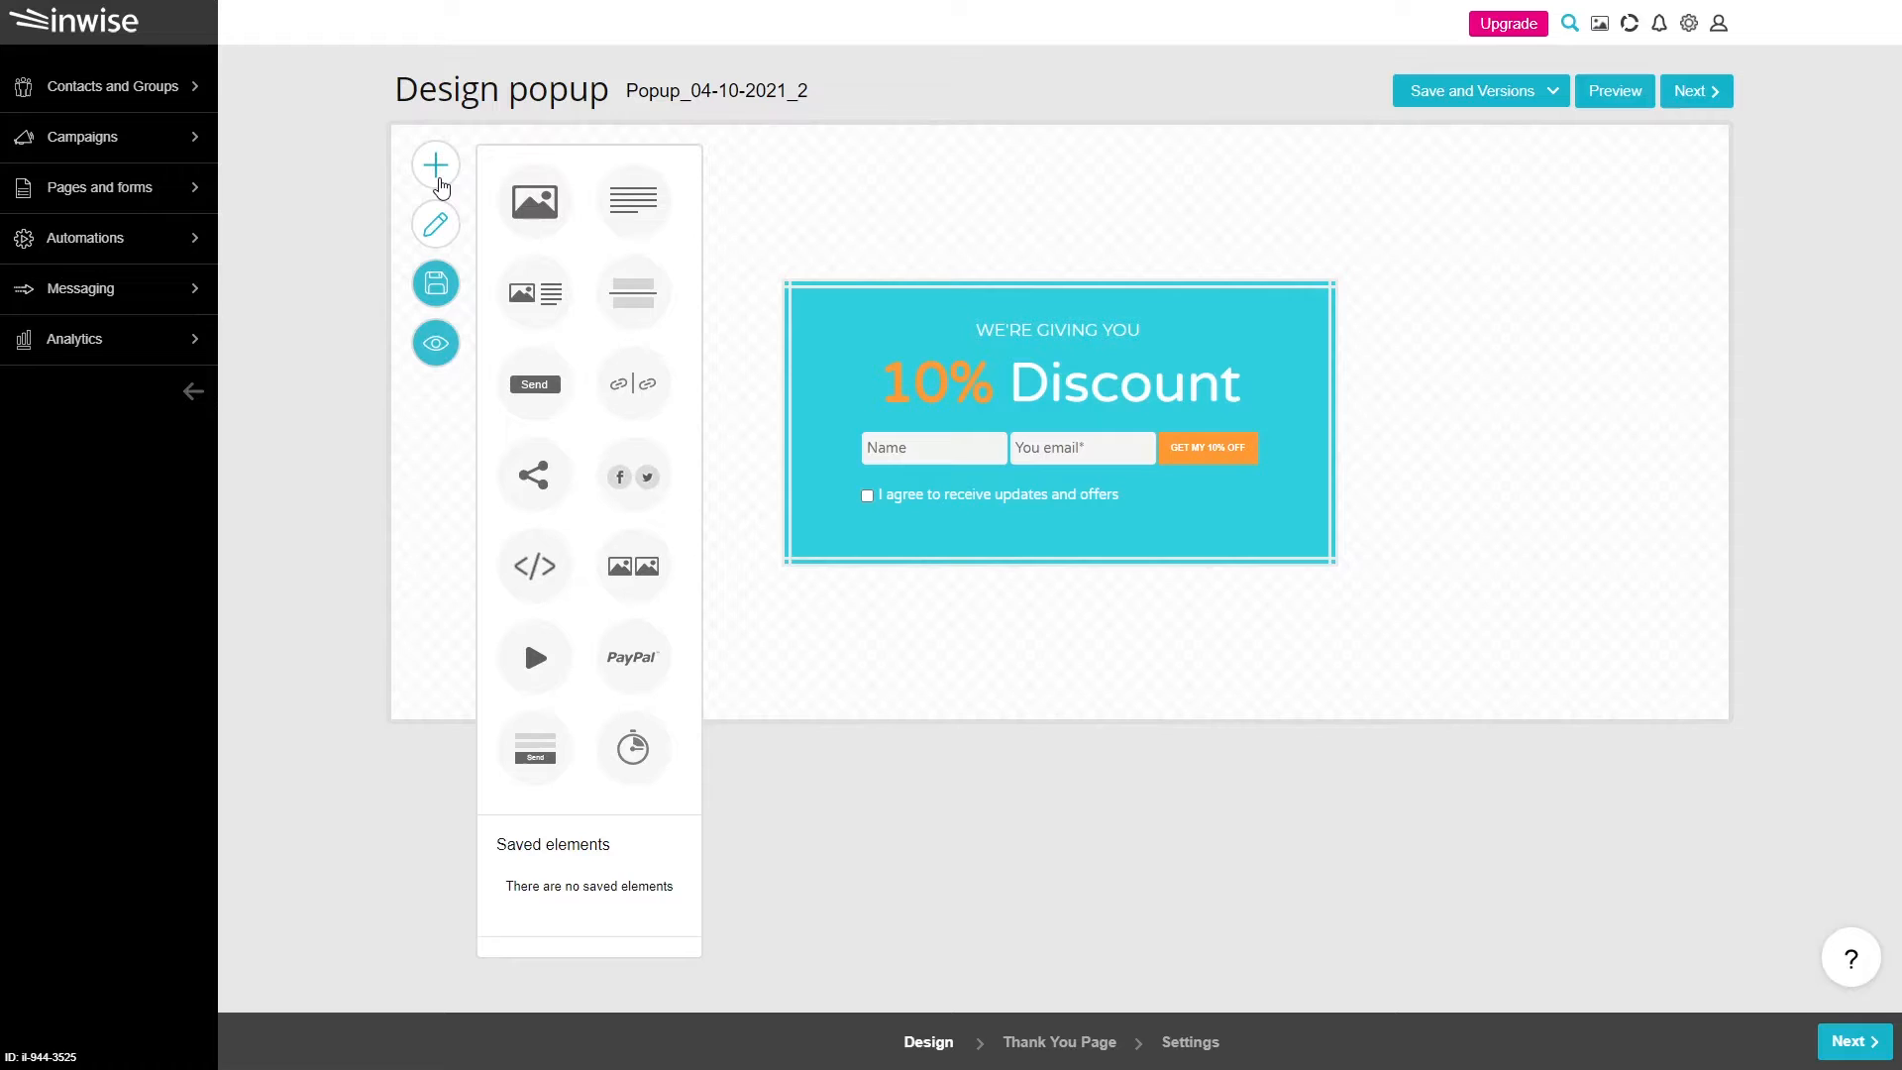
pyautogui.moveTo(633, 201); pyautogui.dragTo(917, 426)
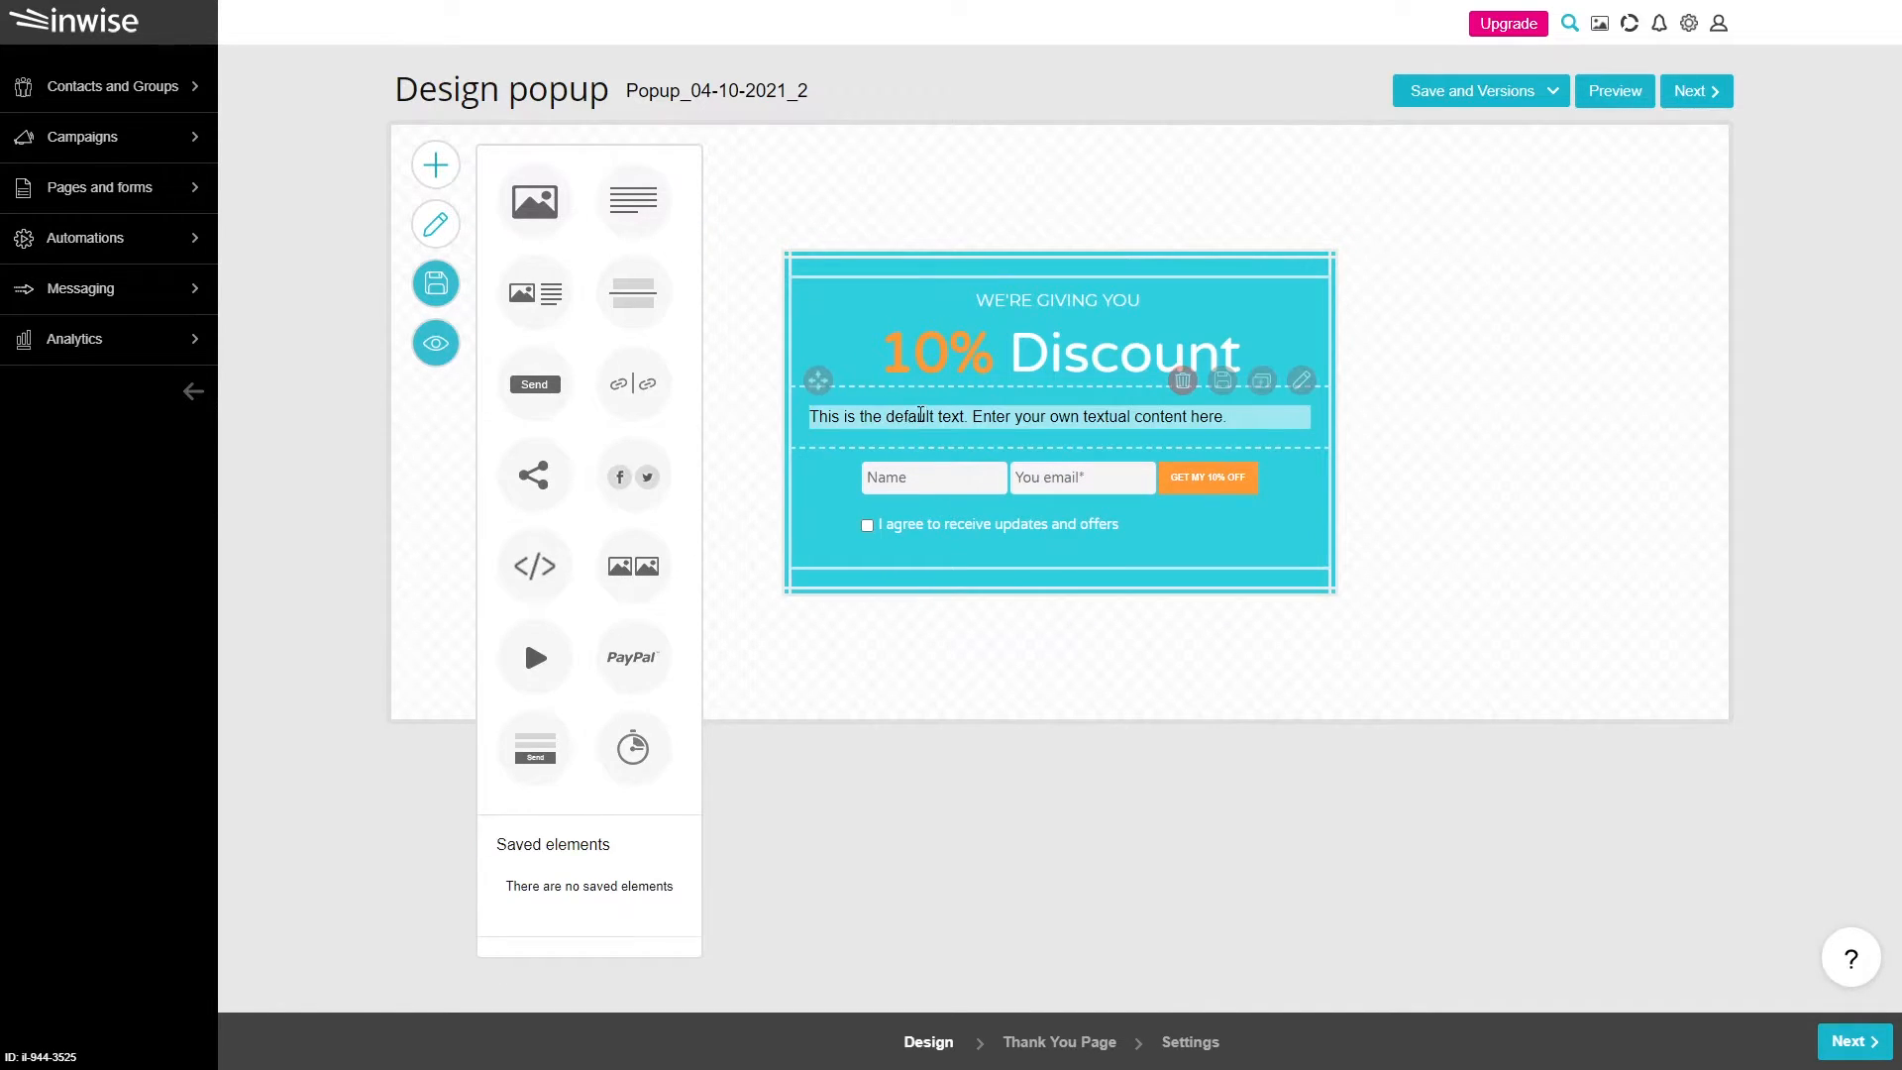
pyautogui.click(922, 414)
pyautogui.write('Enter your email for your exclusive offer')
# Format the "Enter your email for your exclusive offer" text as centered, size 18 and white.
pyautogui.hotkey('ctrl', 'a')
pyautogui.click(1269, 318)
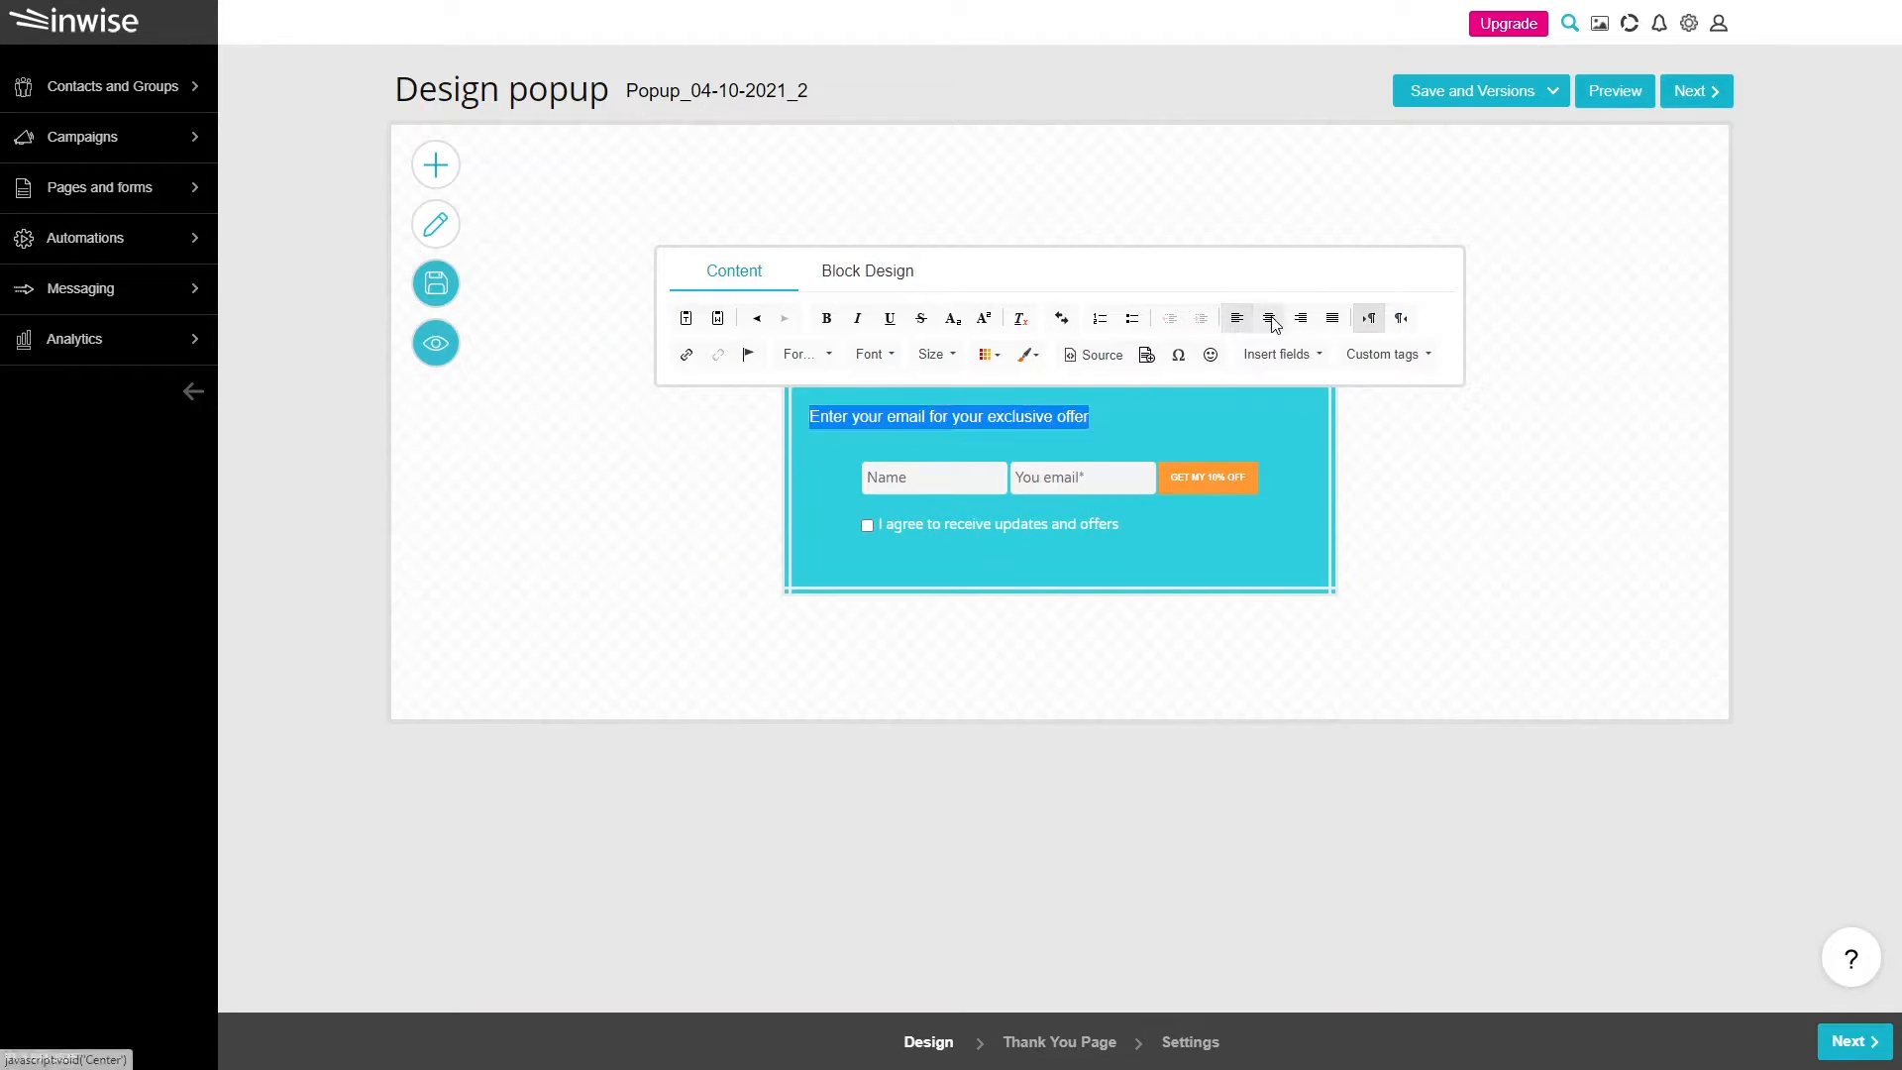
pyautogui.click(941, 354)
pyautogui.scroll(-2, 955, 433)
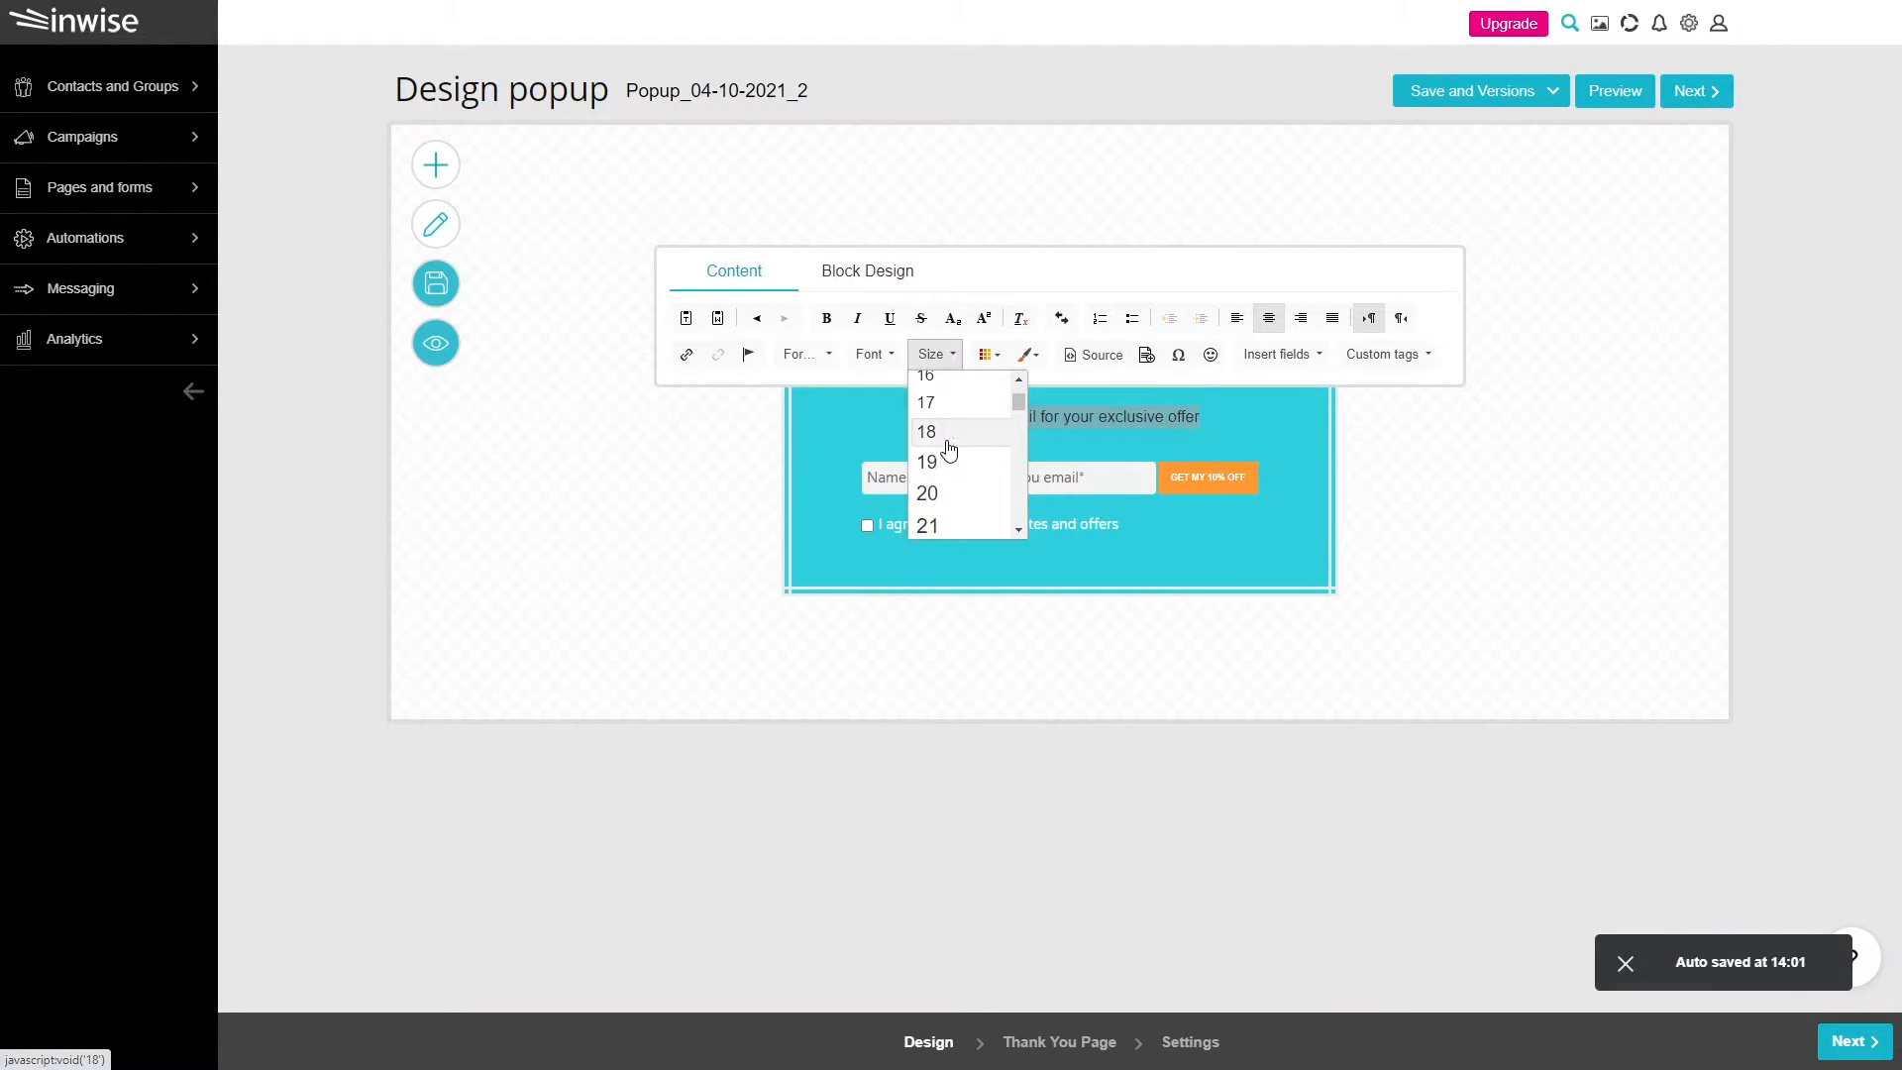
pyautogui.click(946, 432)
pyautogui.click(981, 354)
pyautogui.click(1100, 469)
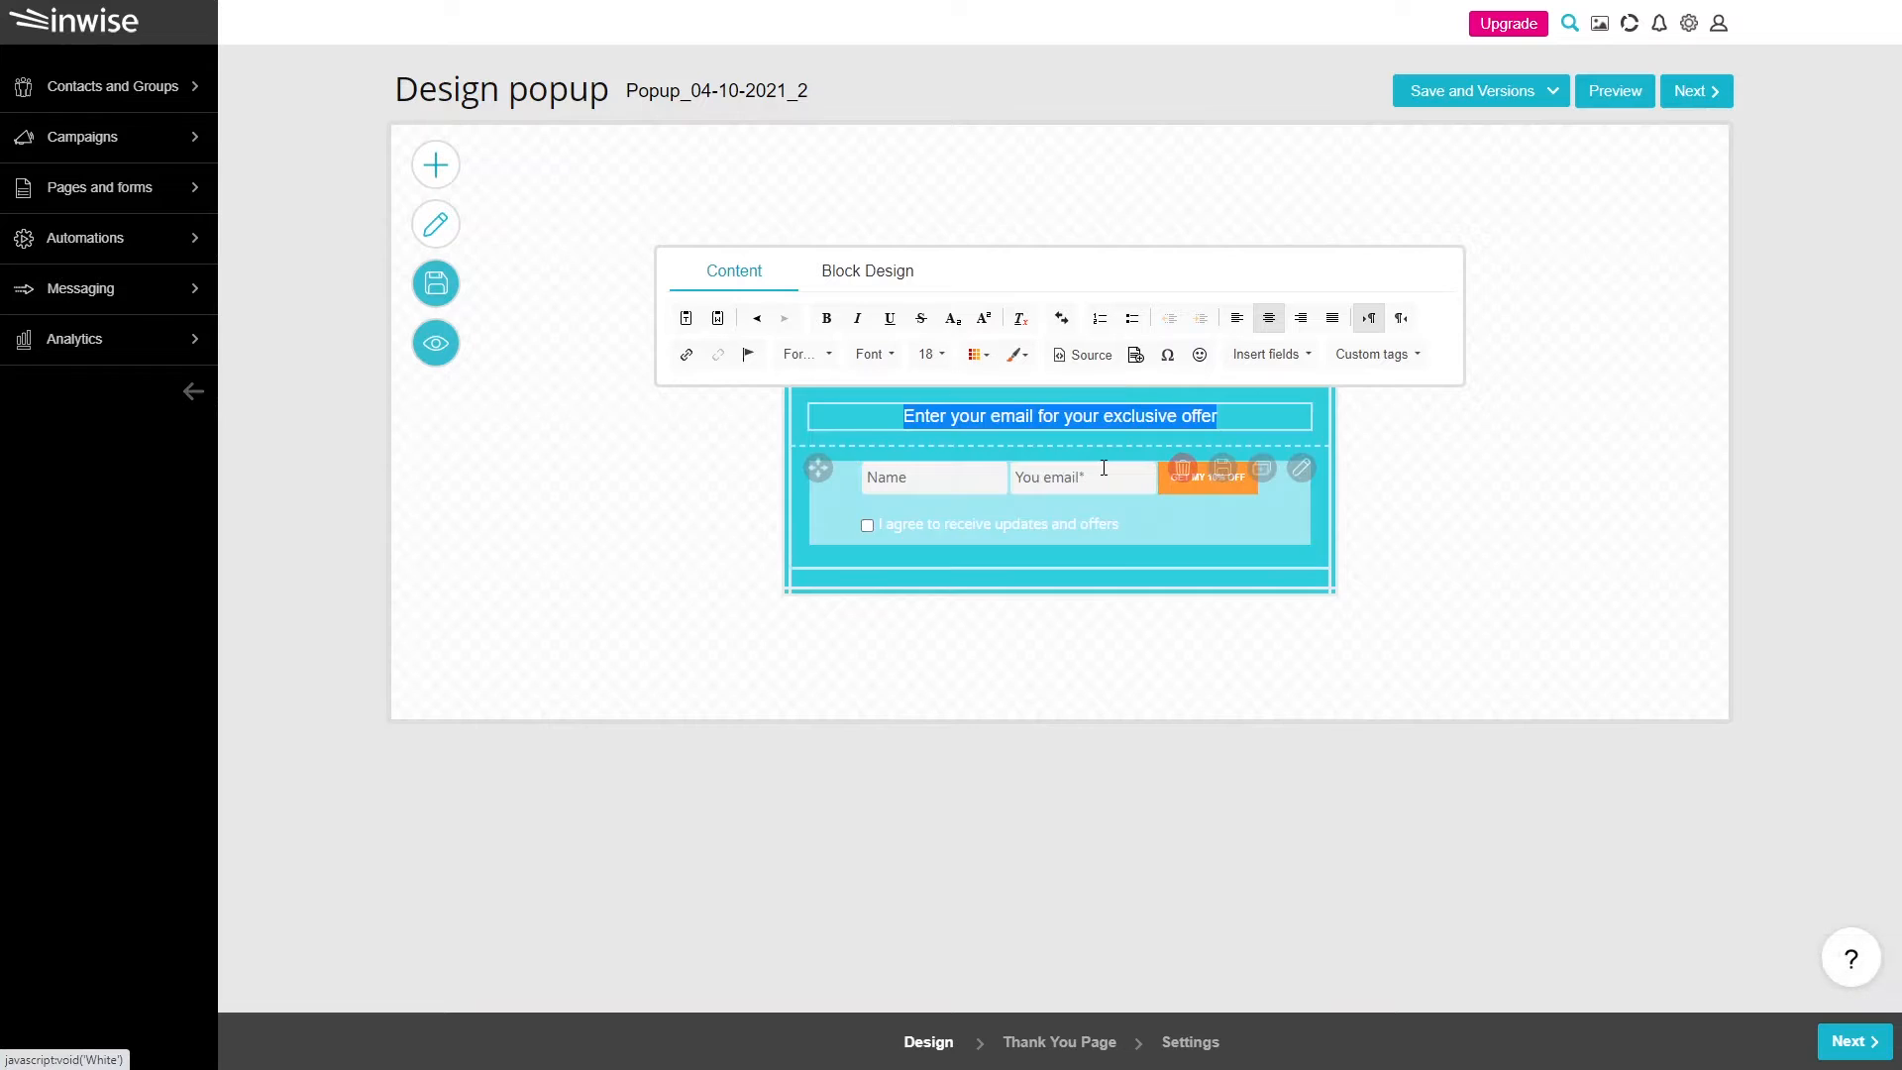
pyautogui.click(1372, 497)
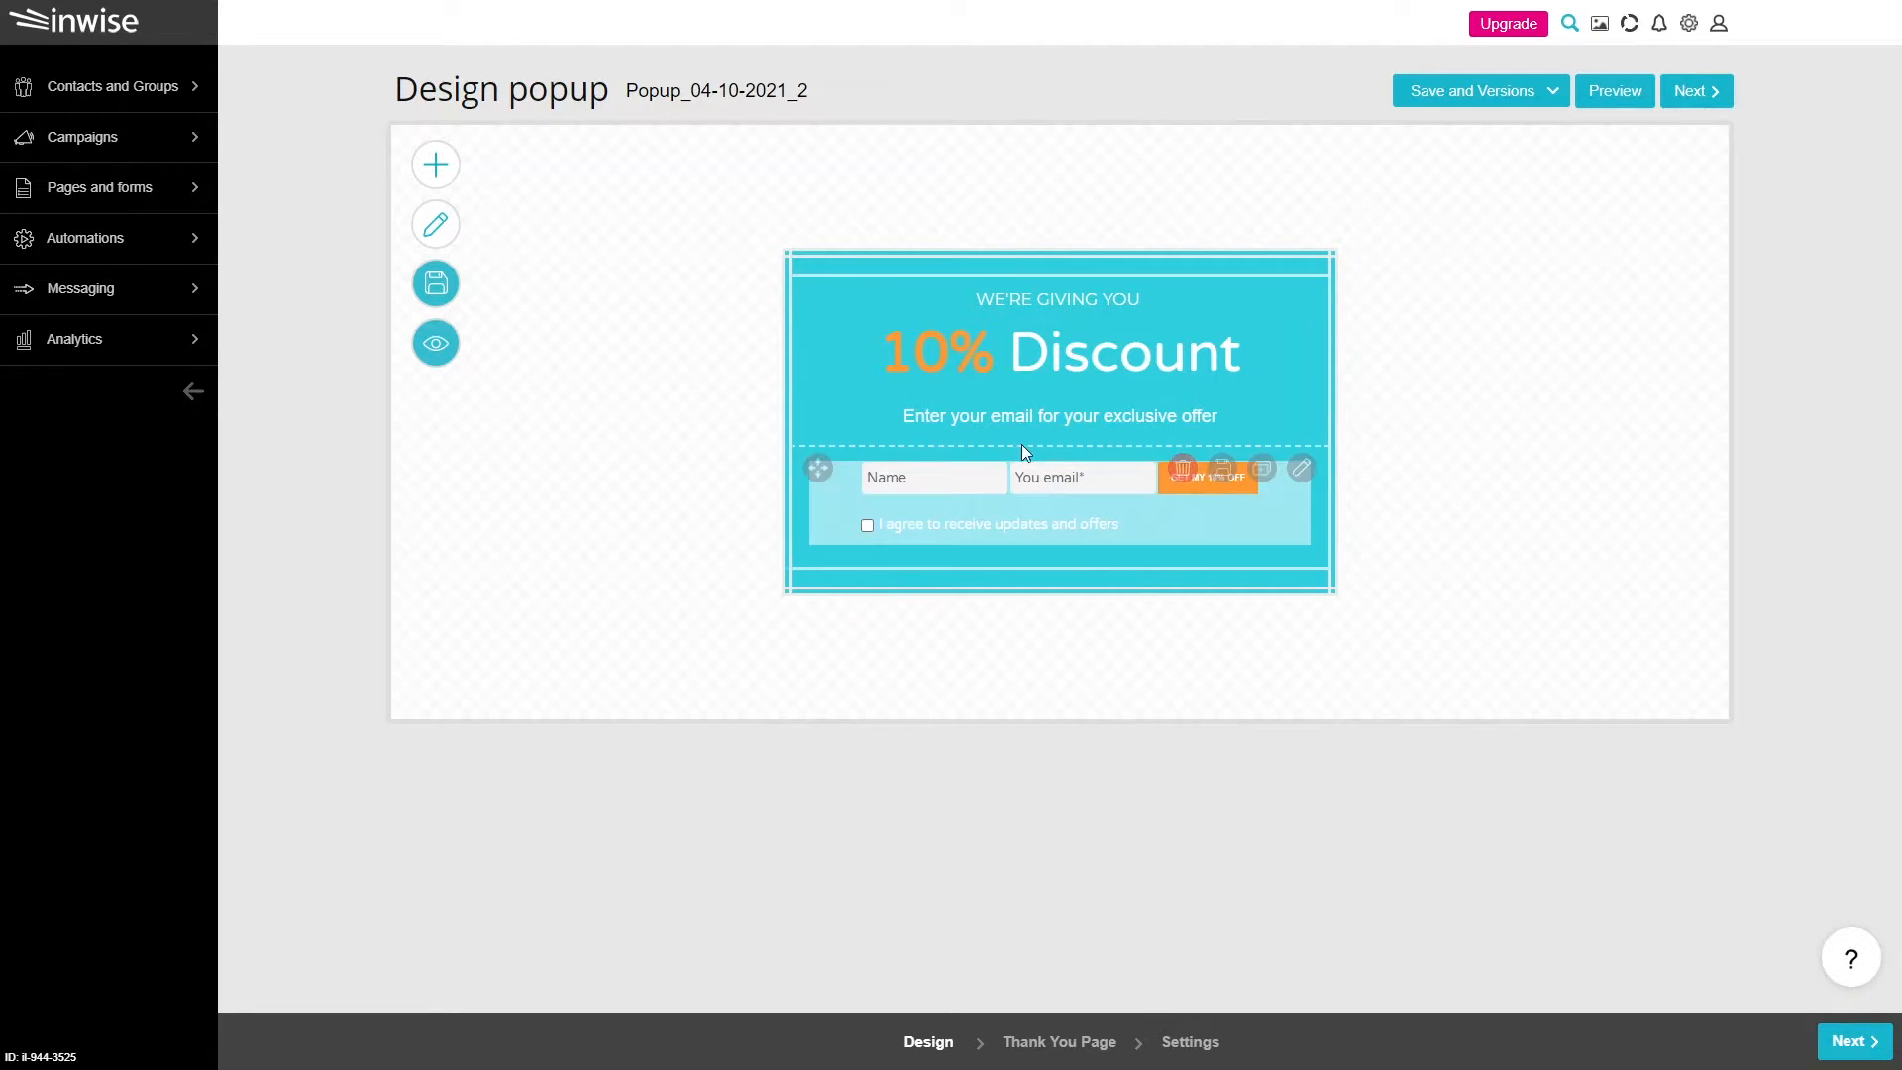
# Insert a divider line between the 10% Discount heading and the email text, styled light orange and dashed.
pyautogui.click(450, 183)
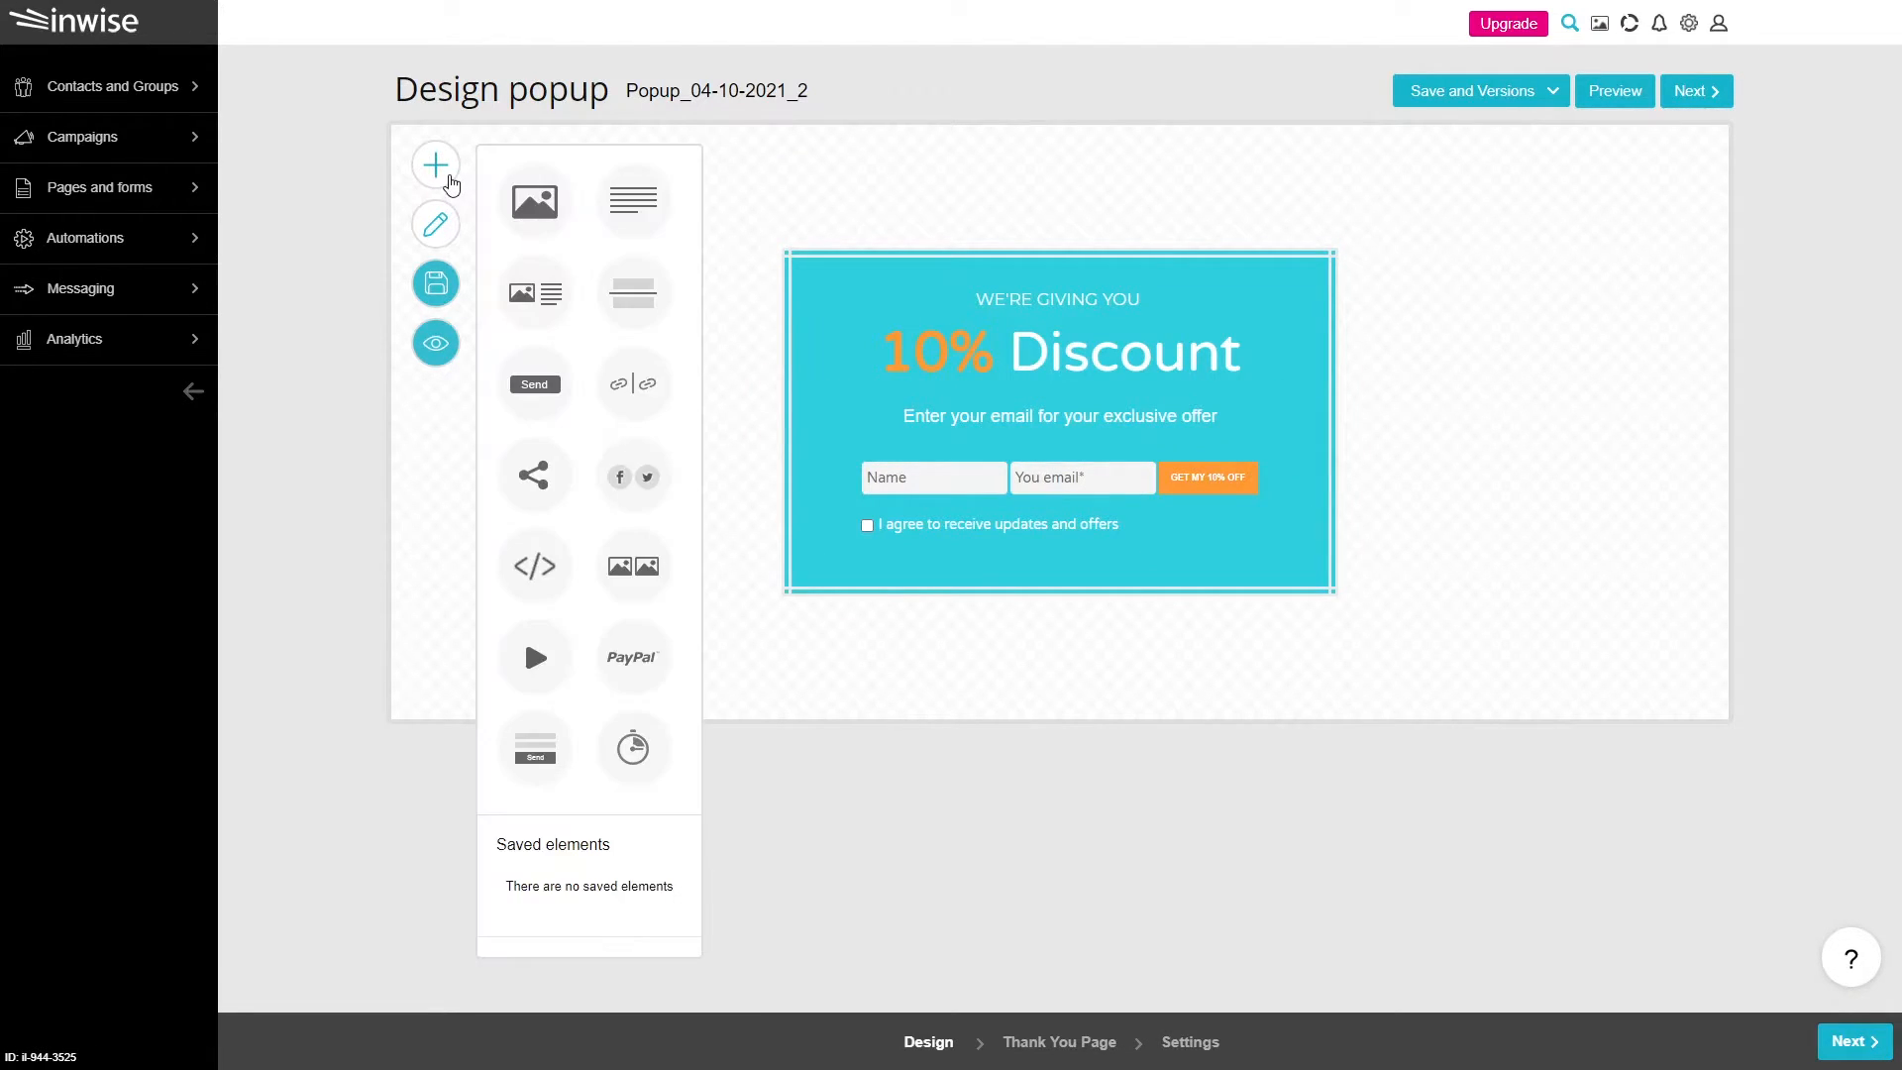
pyautogui.moveTo(634, 311); pyautogui.dragTo(903, 424)
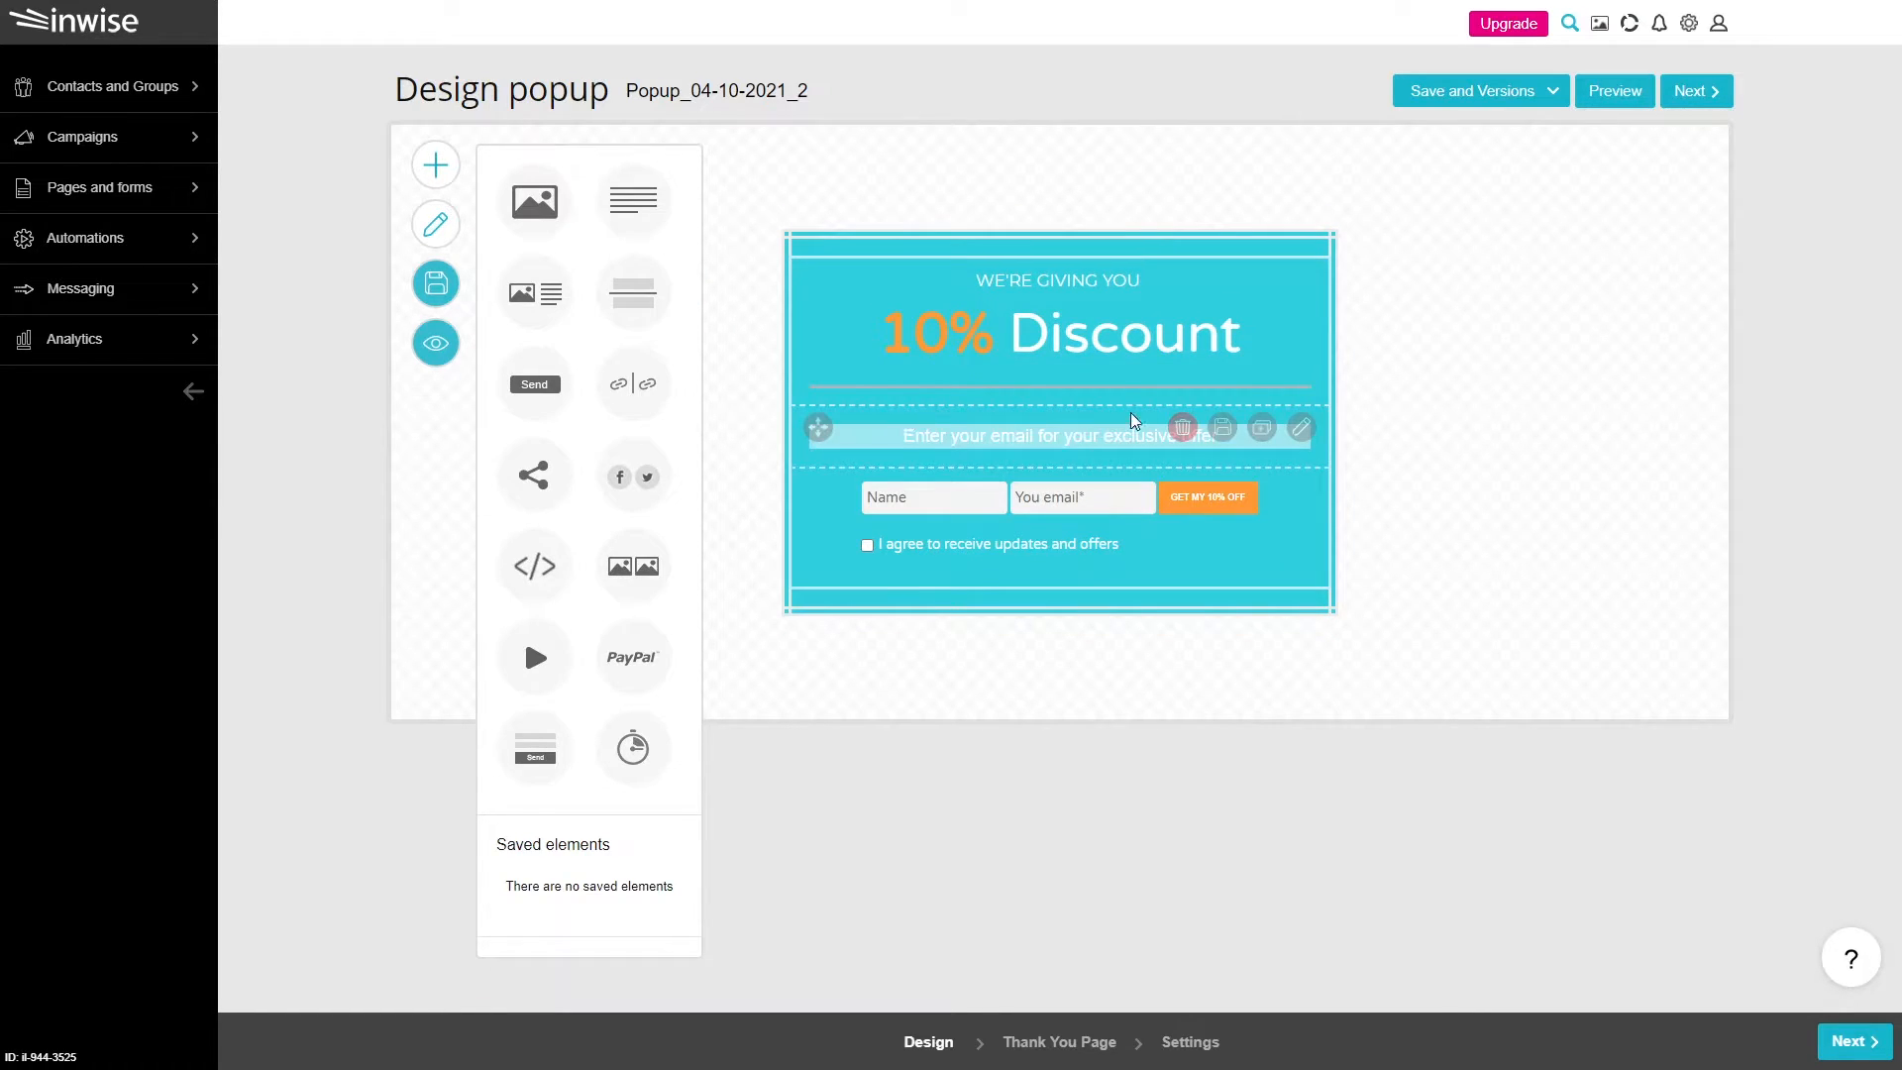
pyautogui.click(1302, 361)
pyautogui.click(1216, 260)
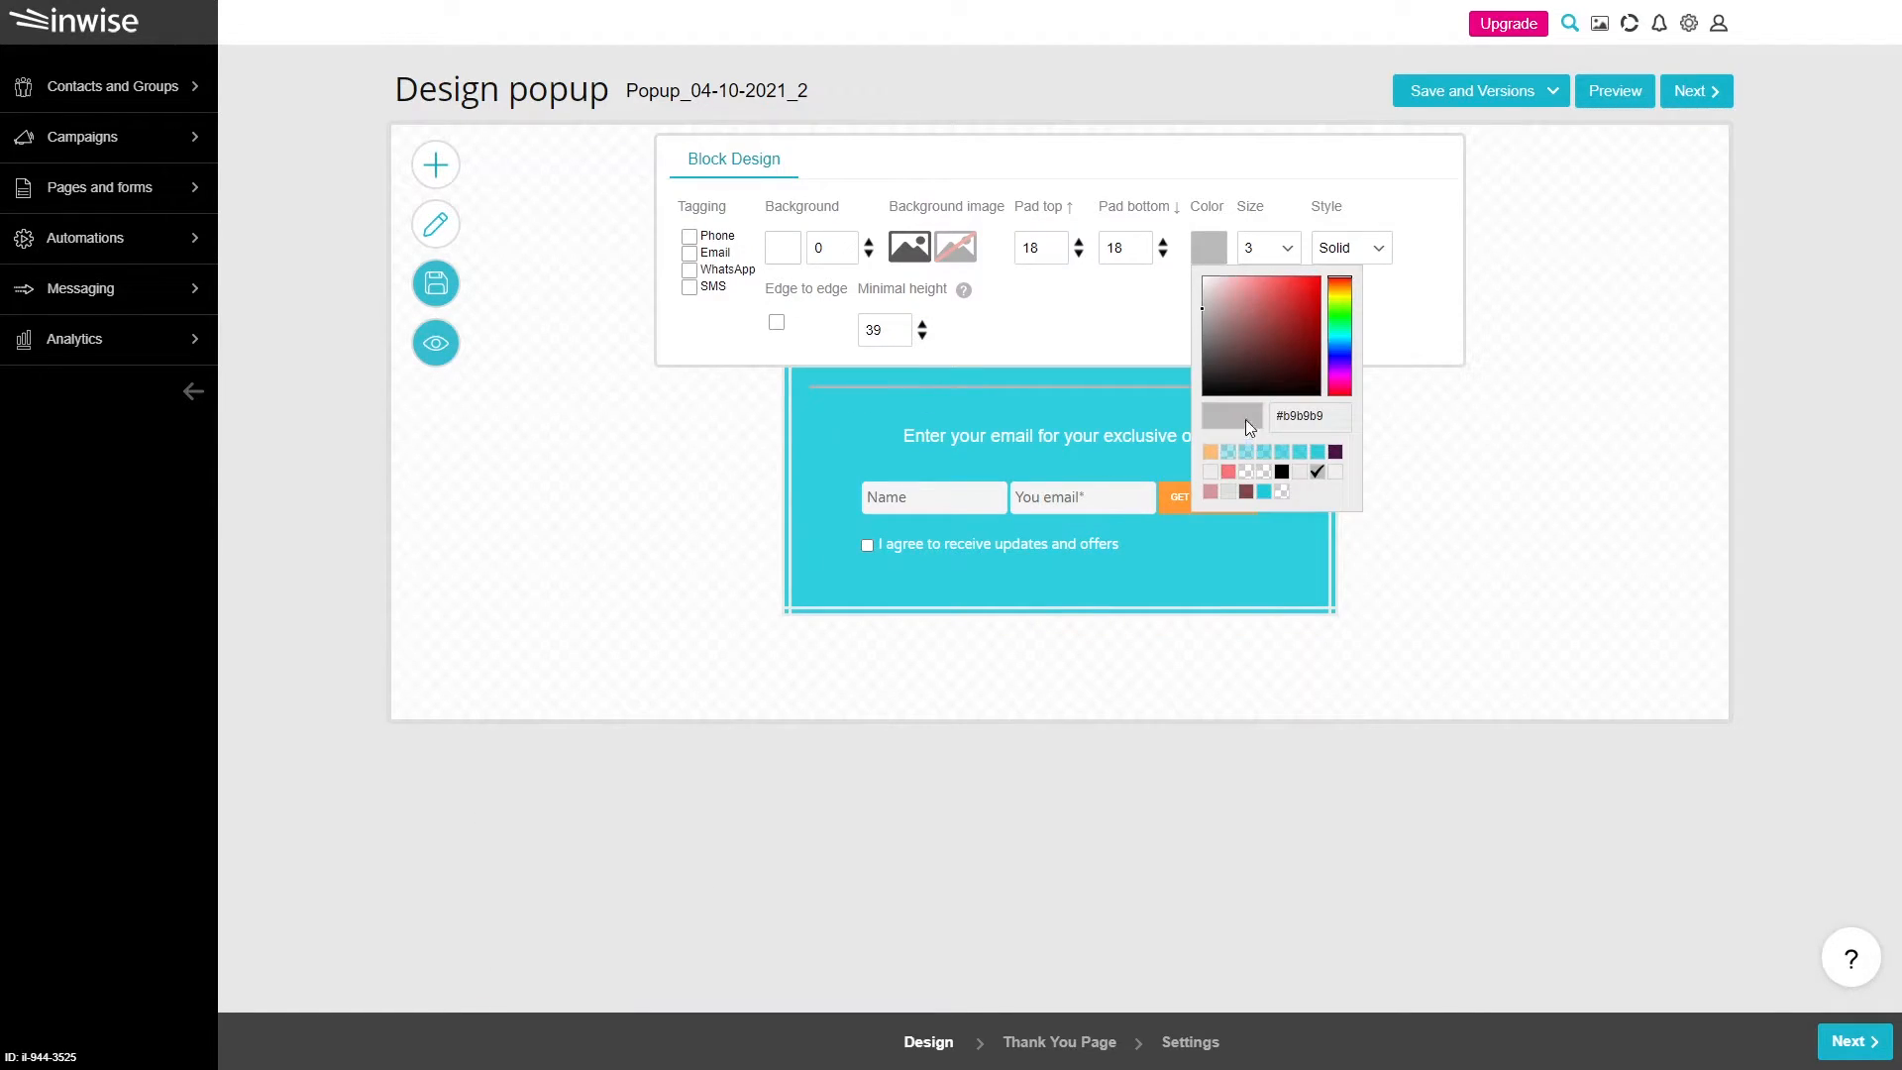
pyautogui.click(1211, 452)
pyautogui.click(1352, 247)
pyautogui.click(1339, 307)
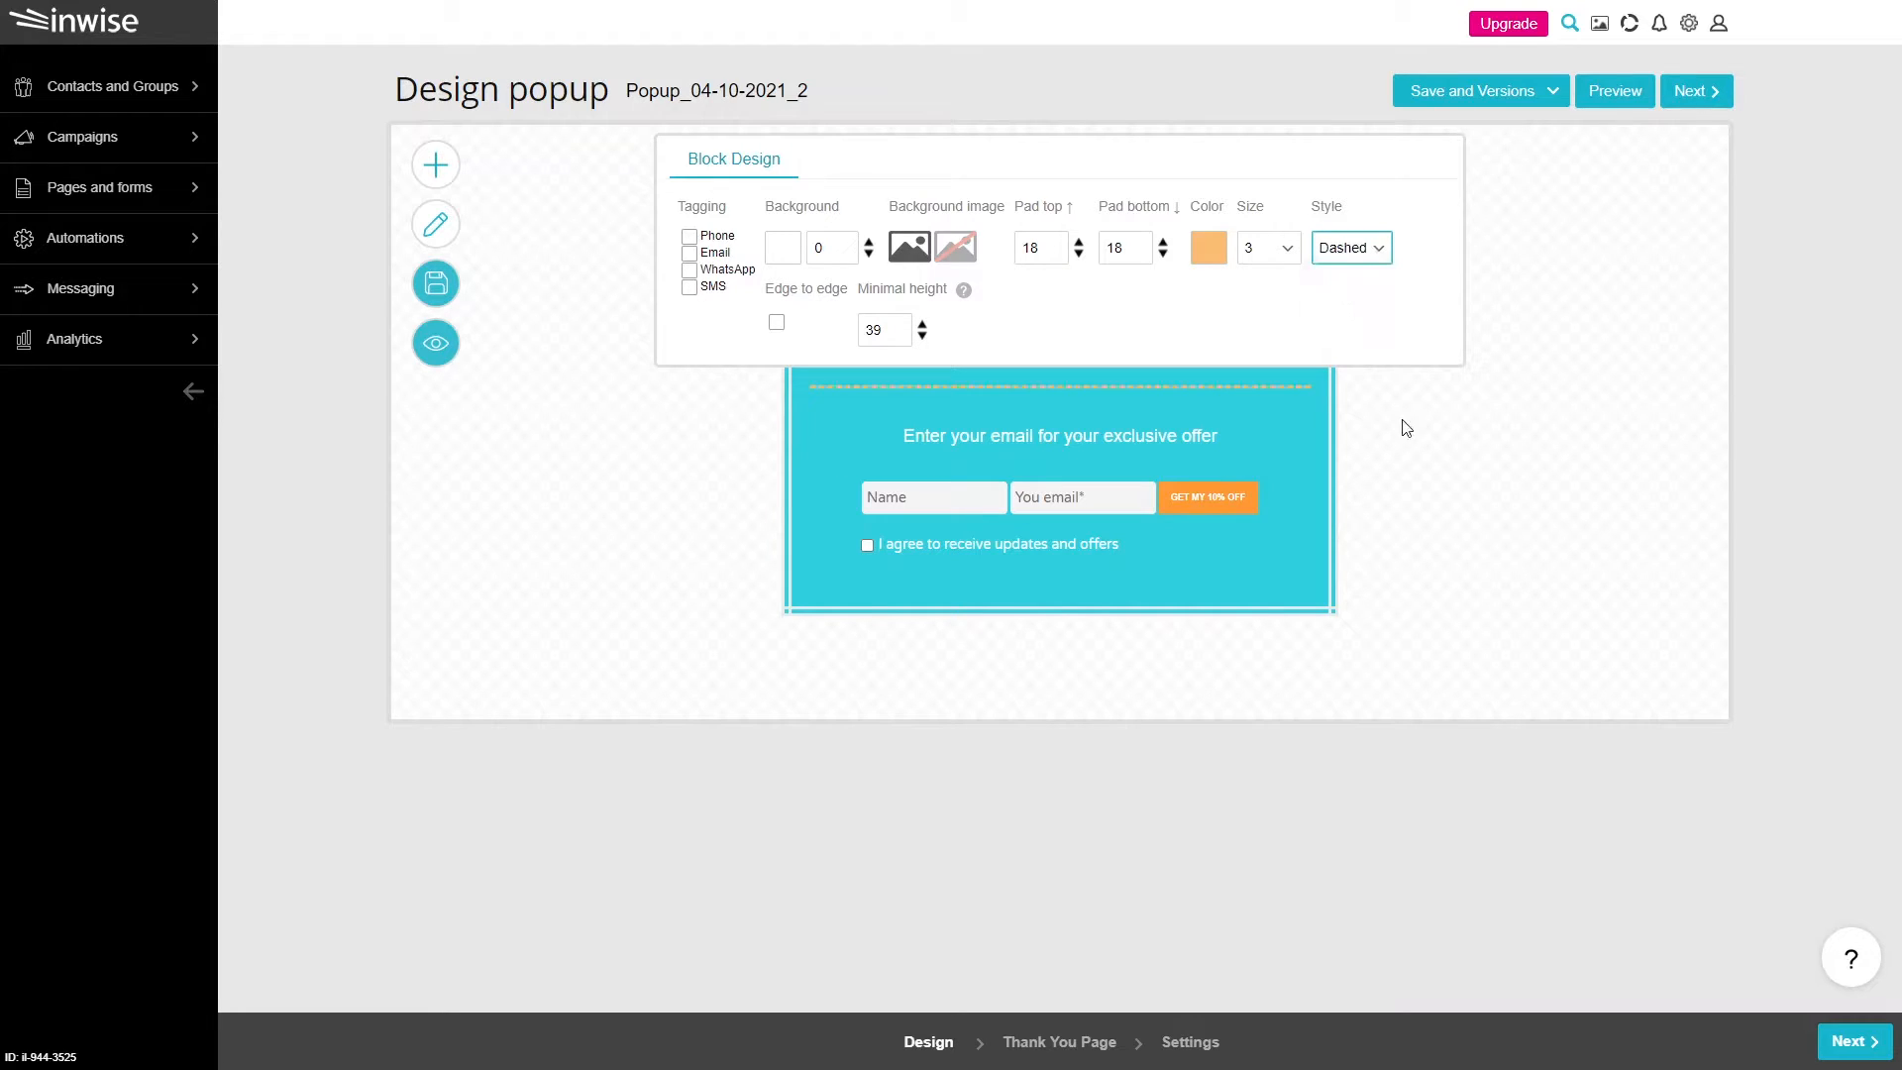
pyautogui.click(1438, 485)
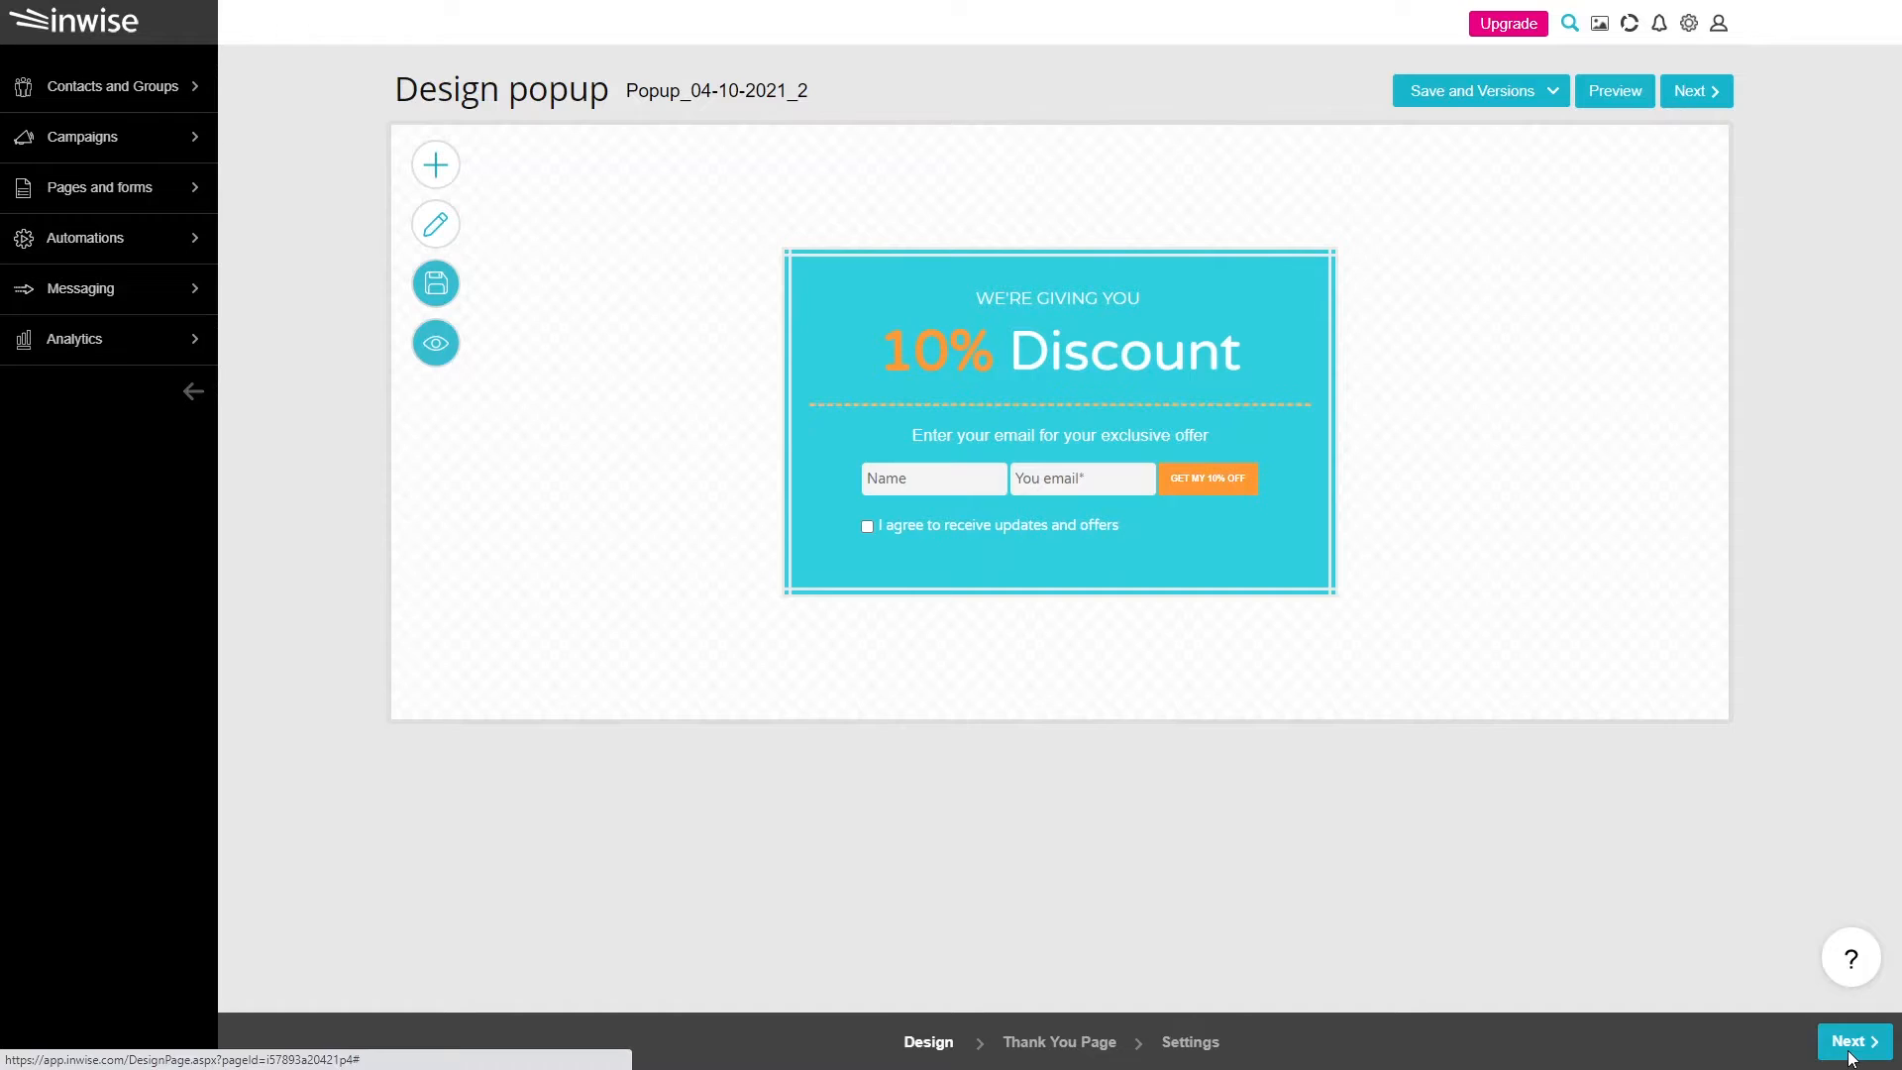
# Proceed to the thank you page and save its options with the existing "10% Discount - Thank You" template.
pyautogui.click(1848, 1042)
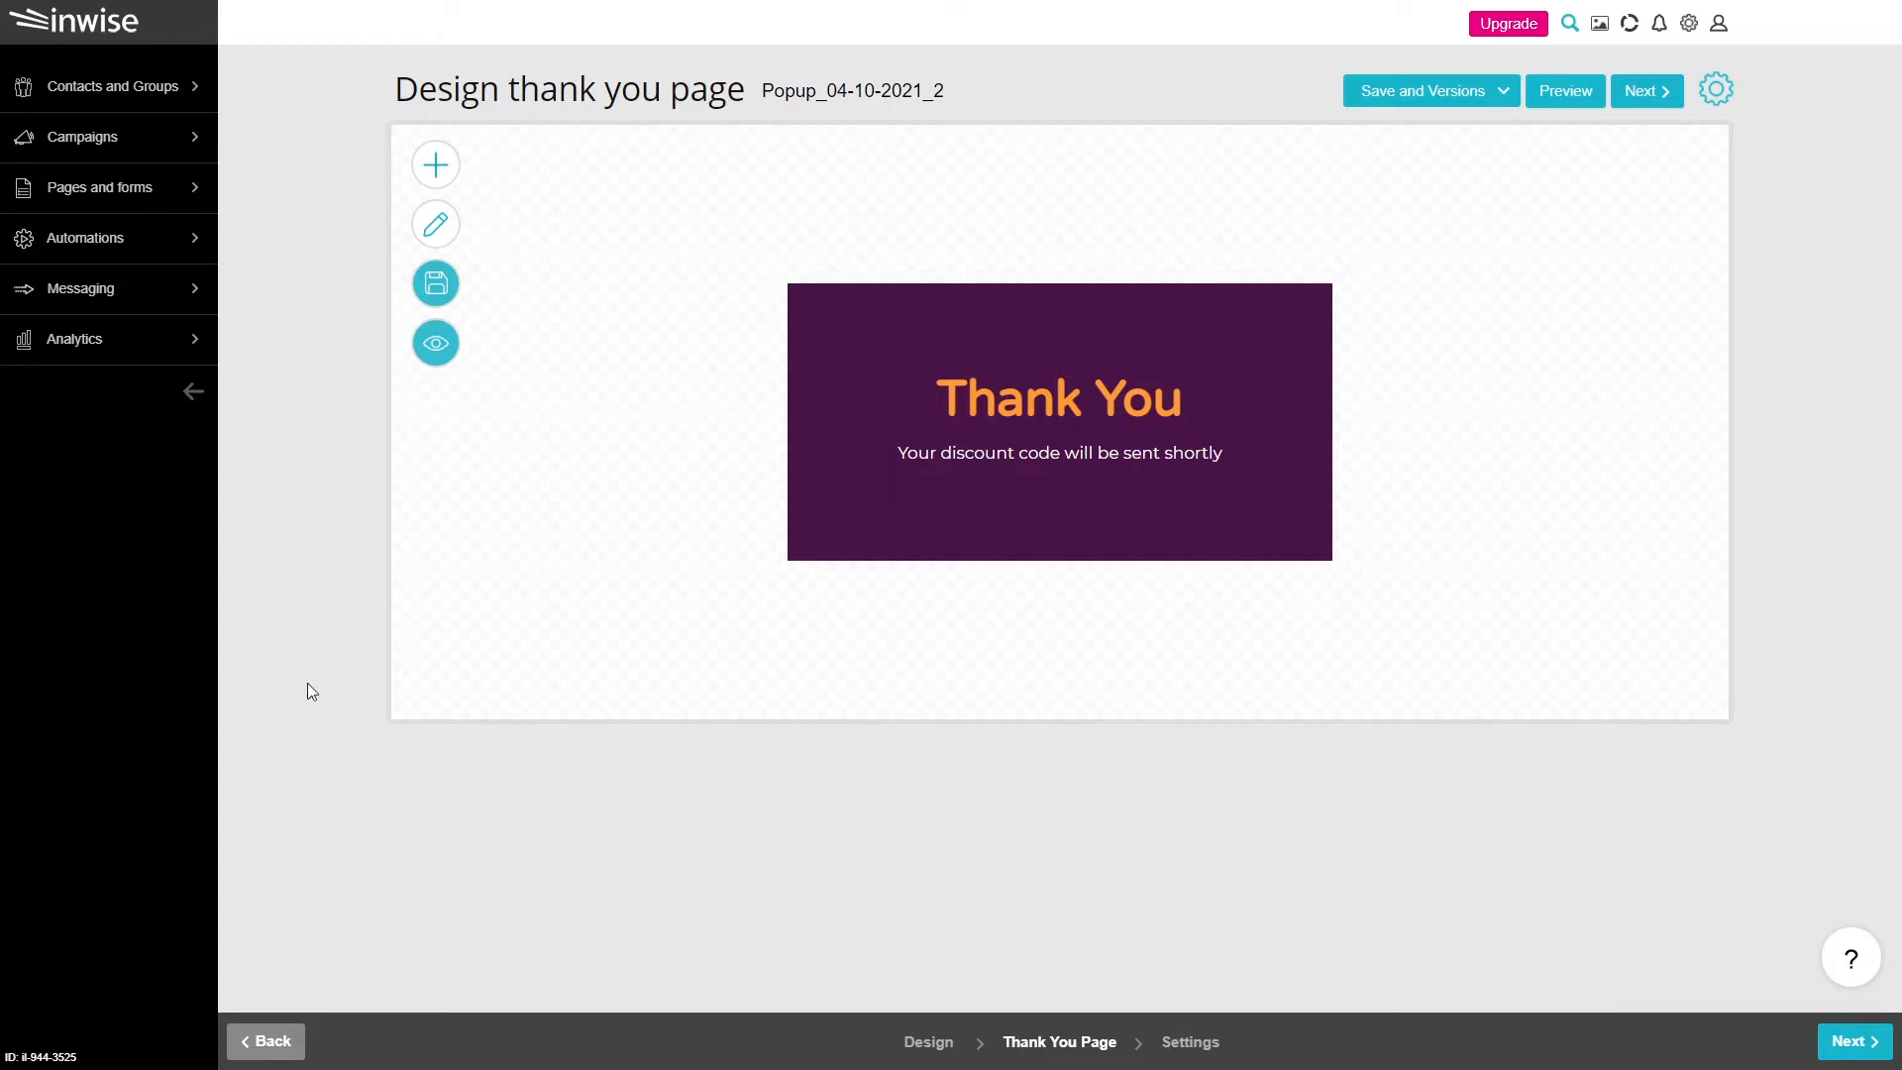
pyautogui.click(1710, 107)
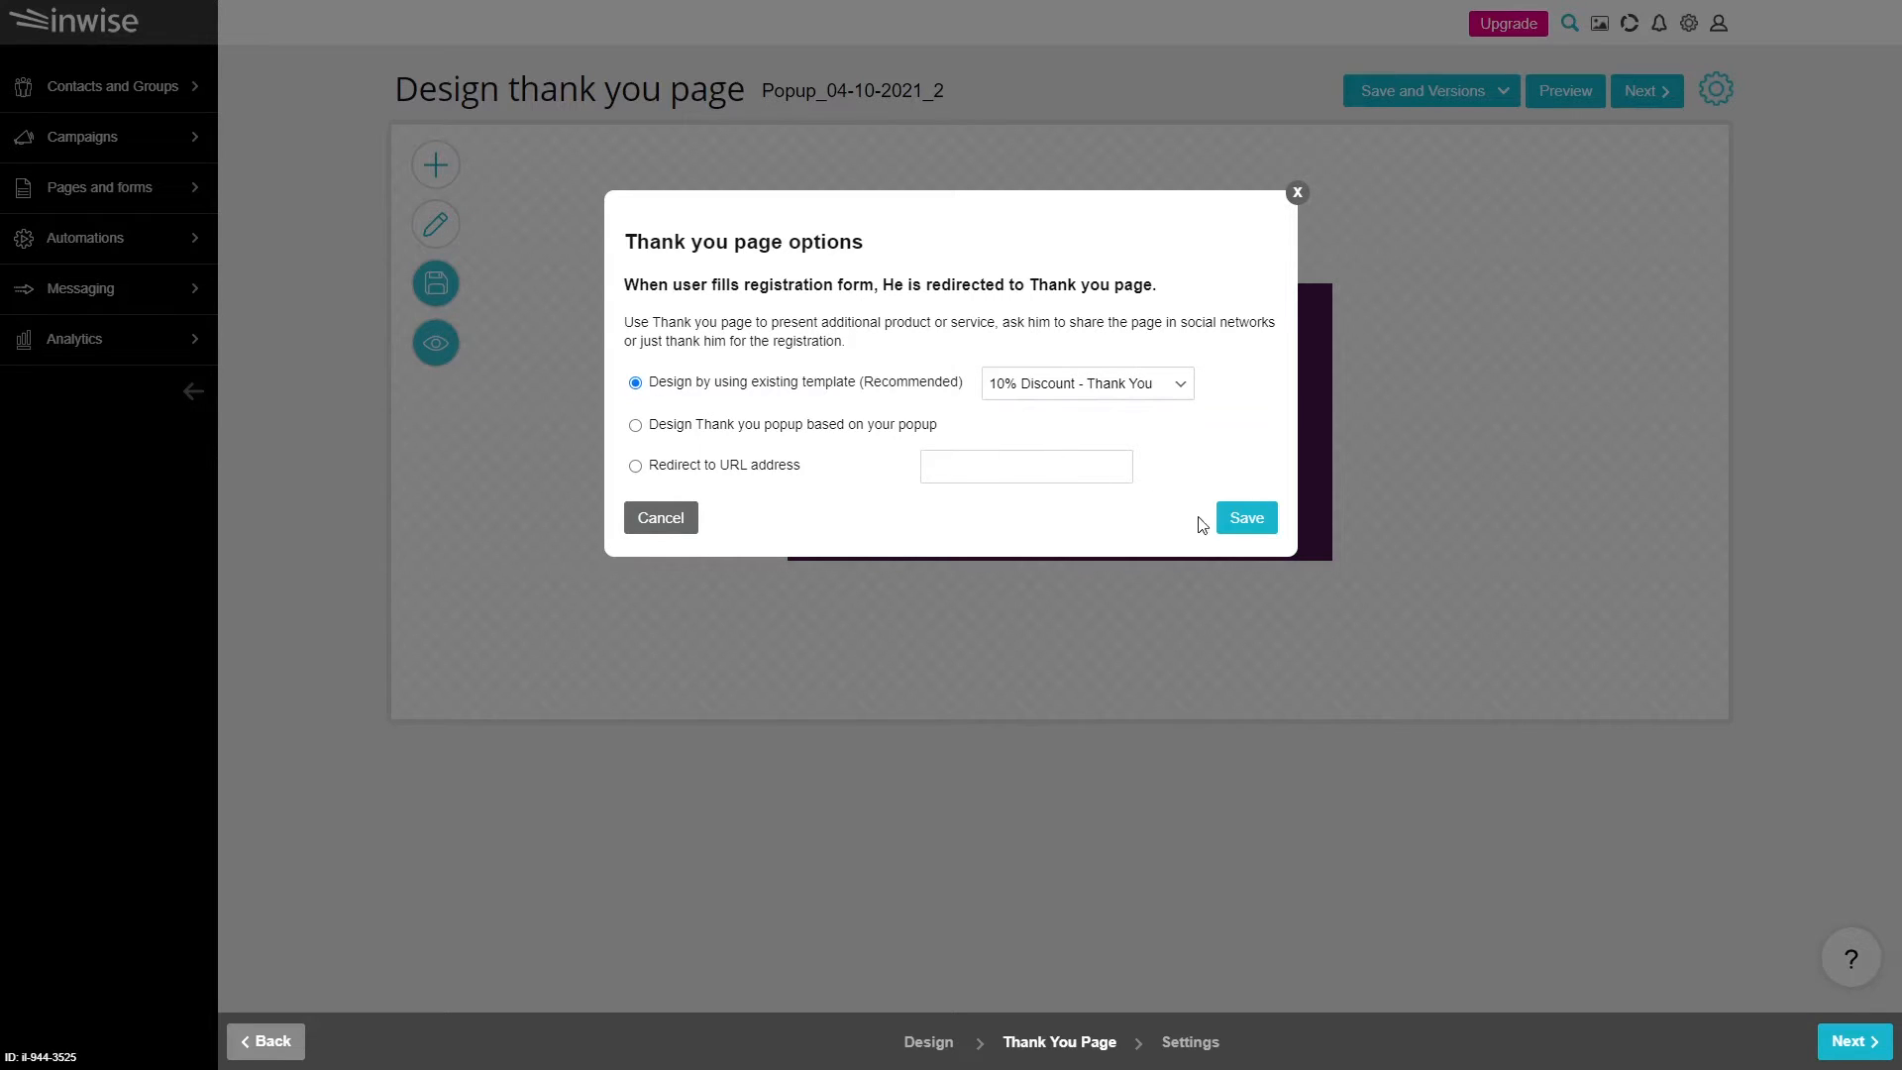
pyautogui.click(1238, 524)
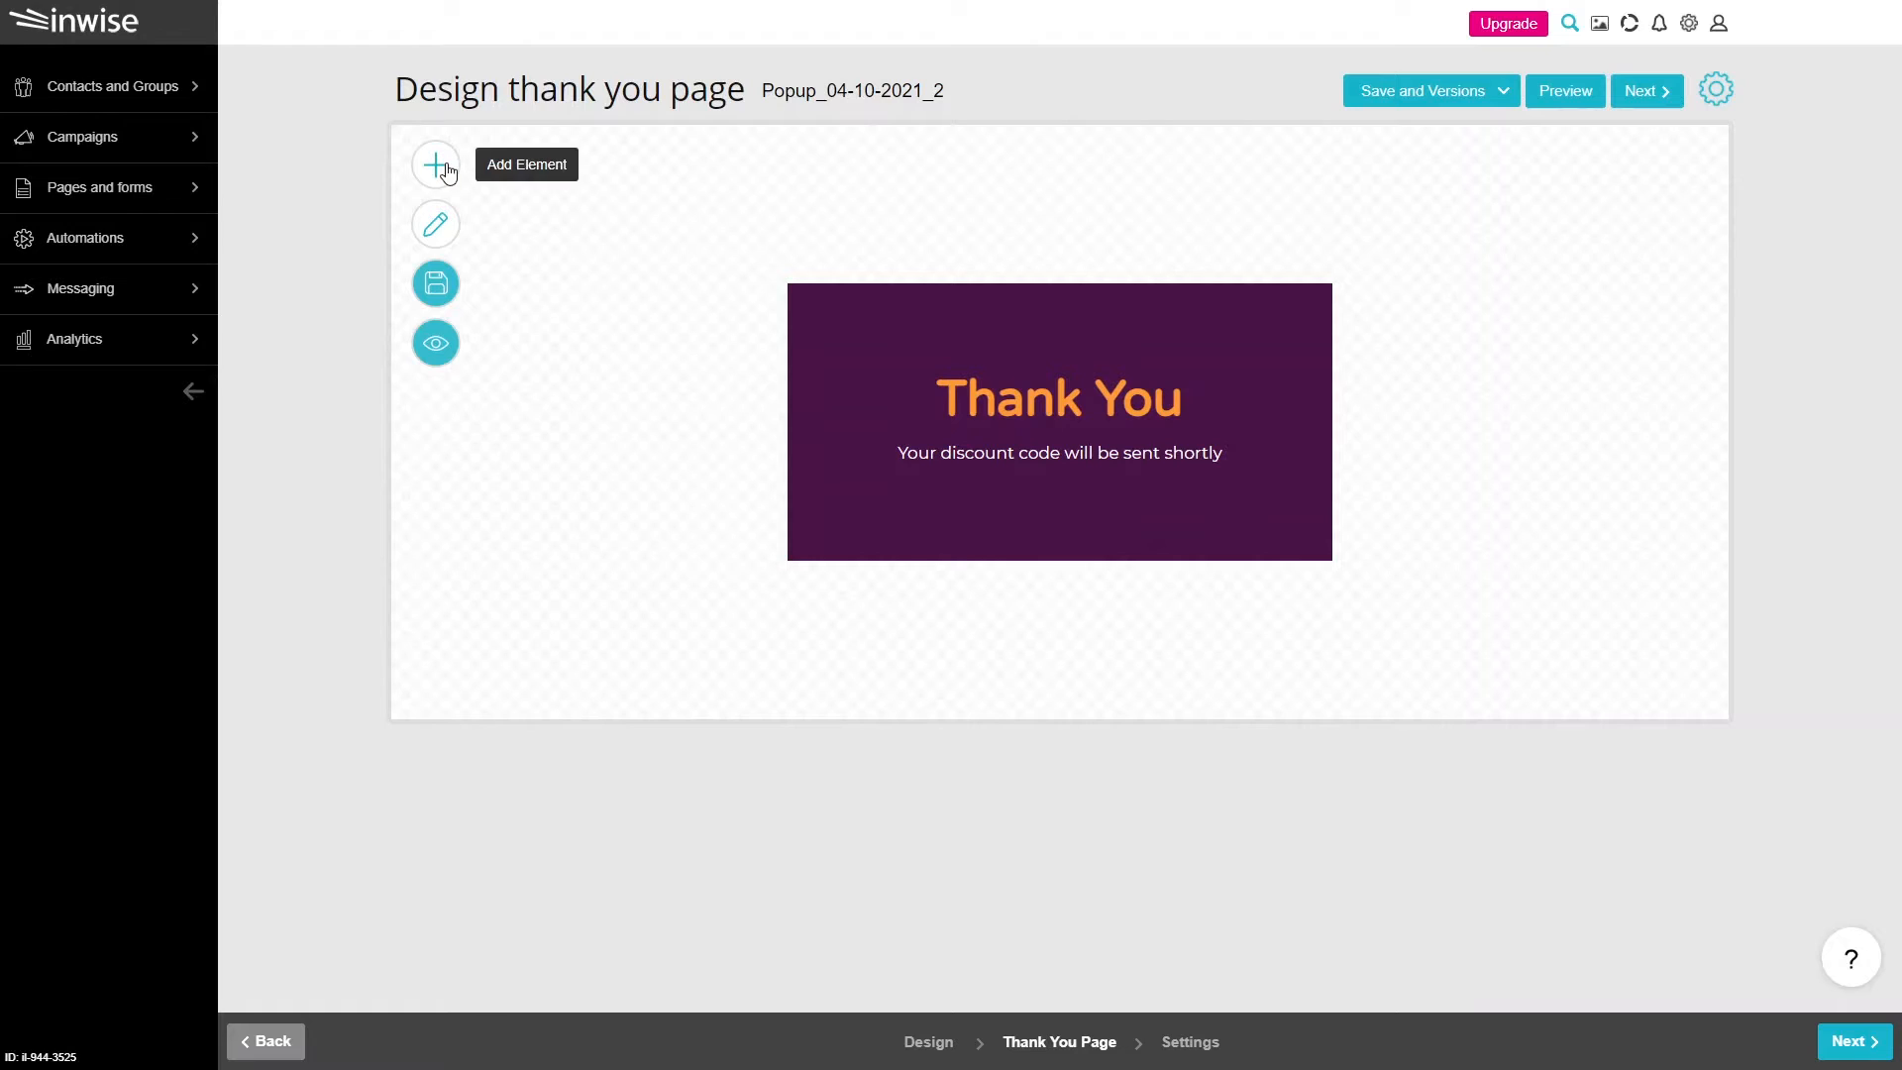
# Change the thank you page's inner background color to turquoise.
pyautogui.click(435, 226)
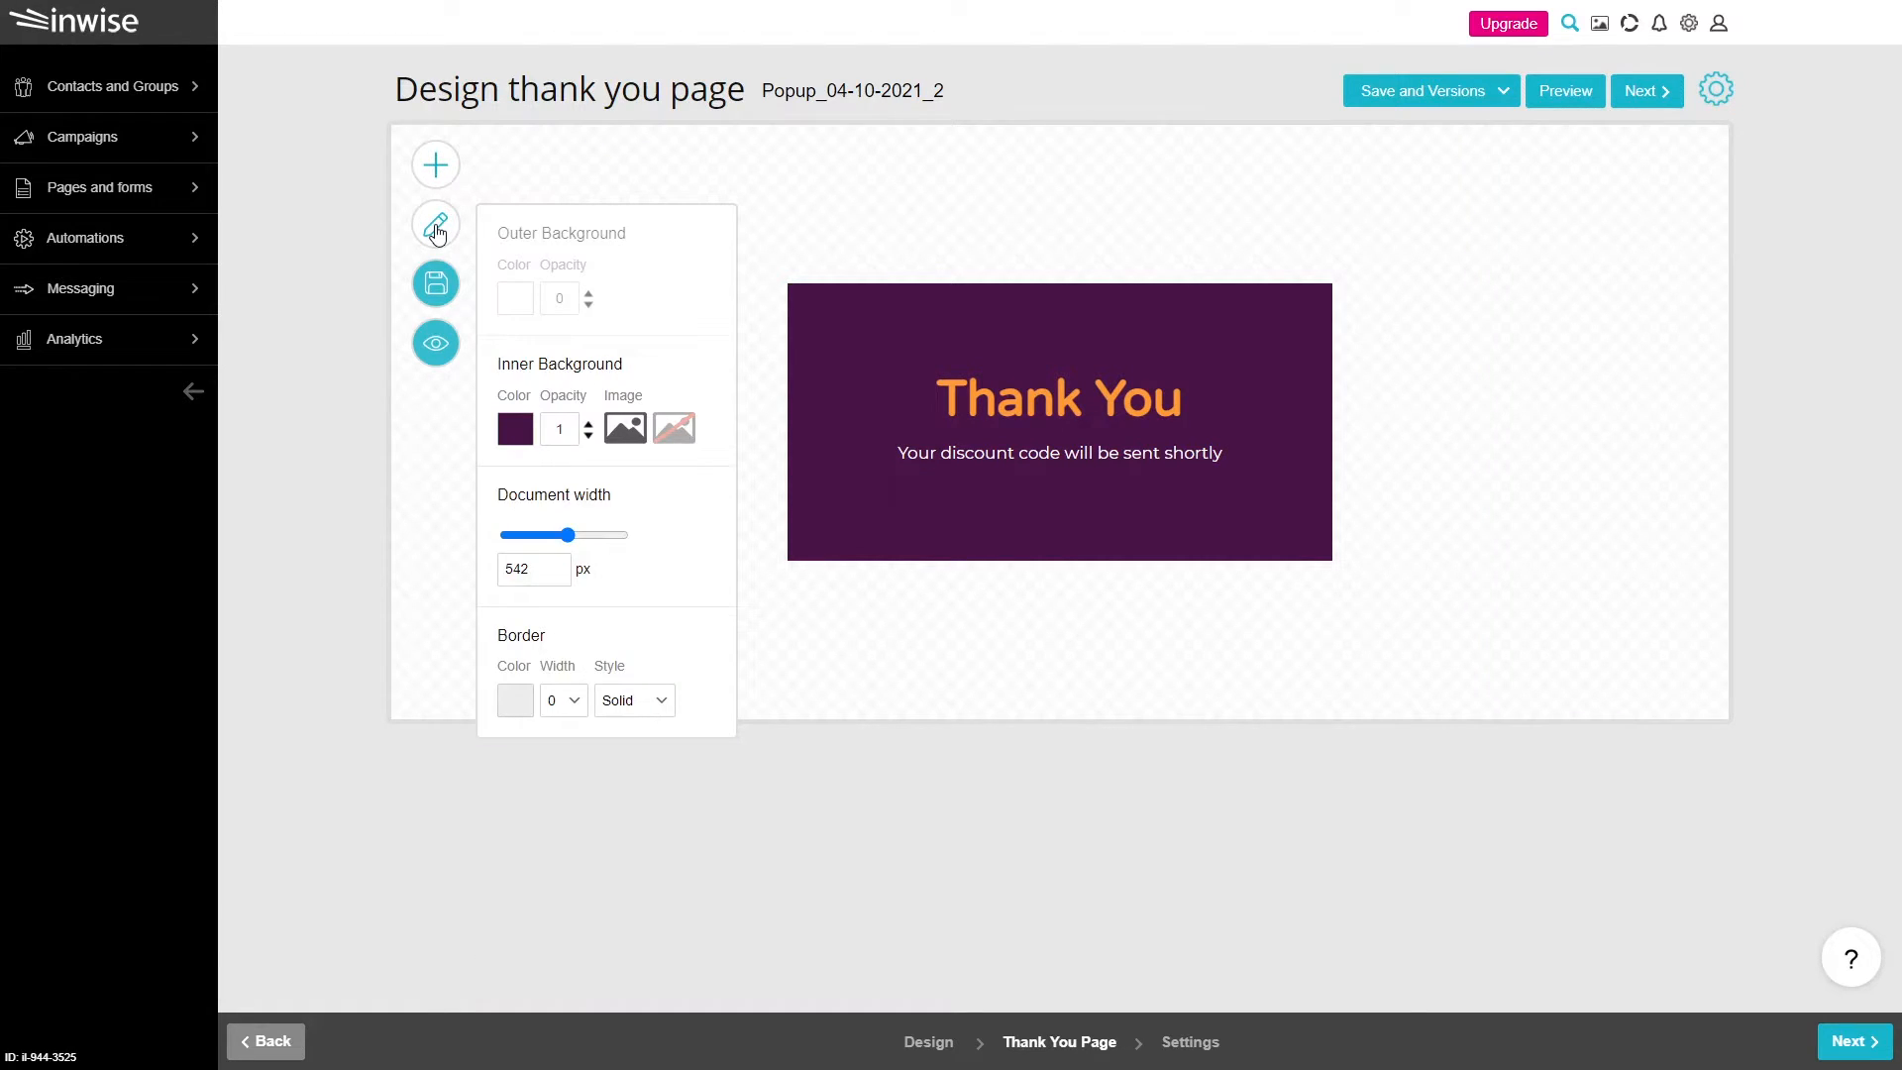
pyautogui.click(531, 436)
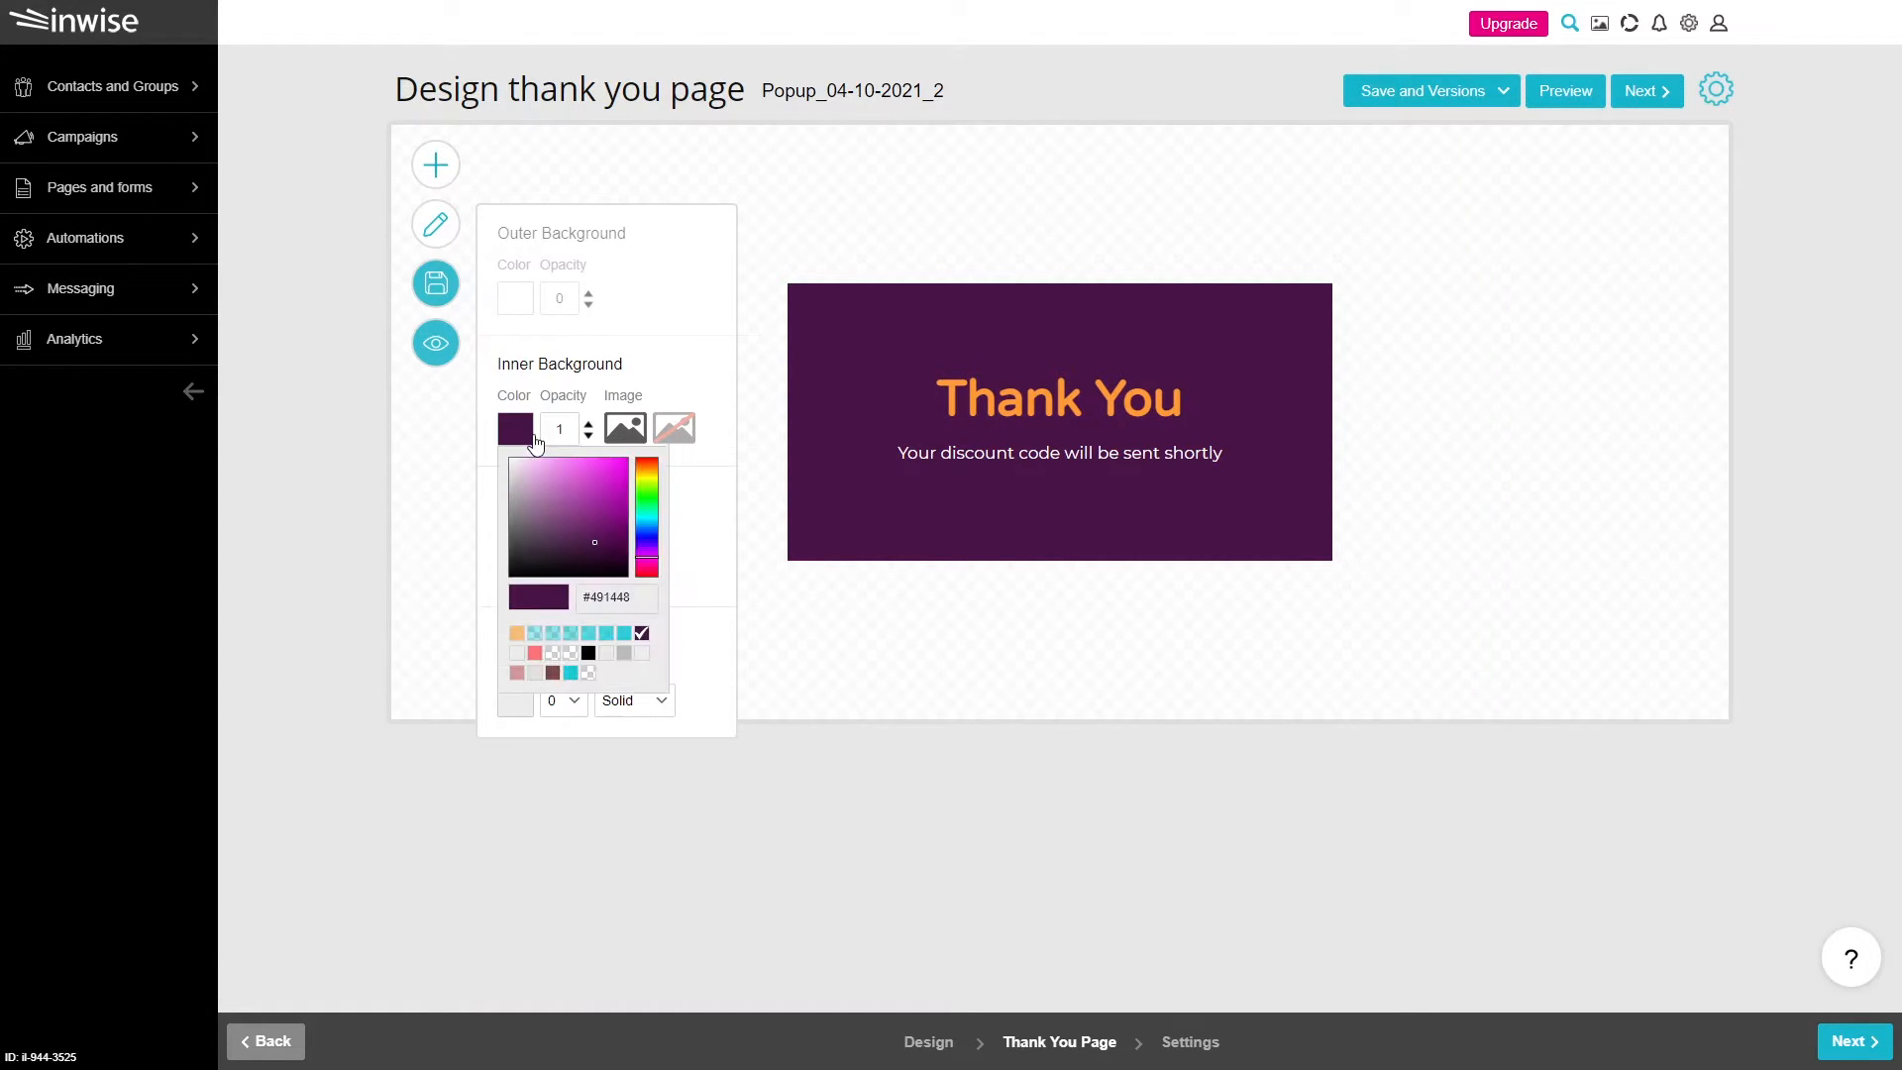
pyautogui.click(571, 673)
pyautogui.click(818, 690)
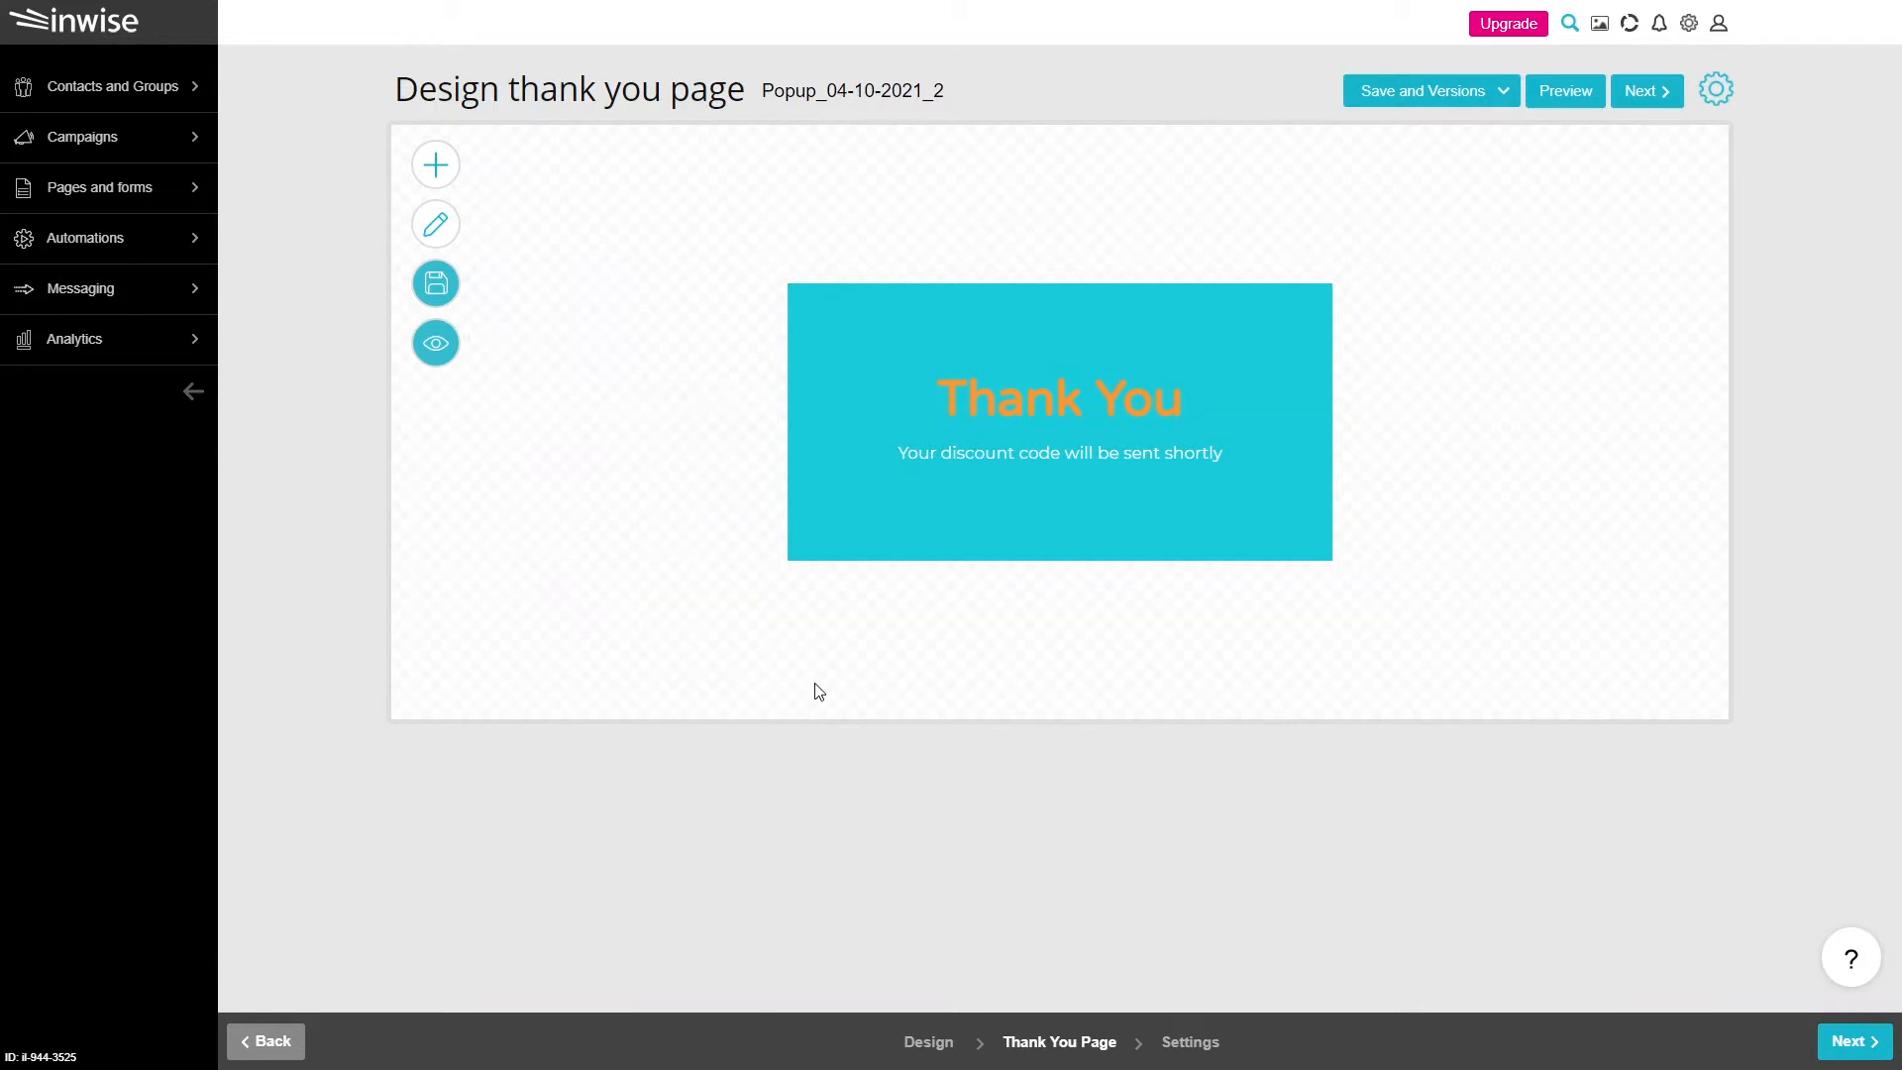
# Proceed to the popup settings and rename the popup as "10% OFF".
pyautogui.click(1850, 1041)
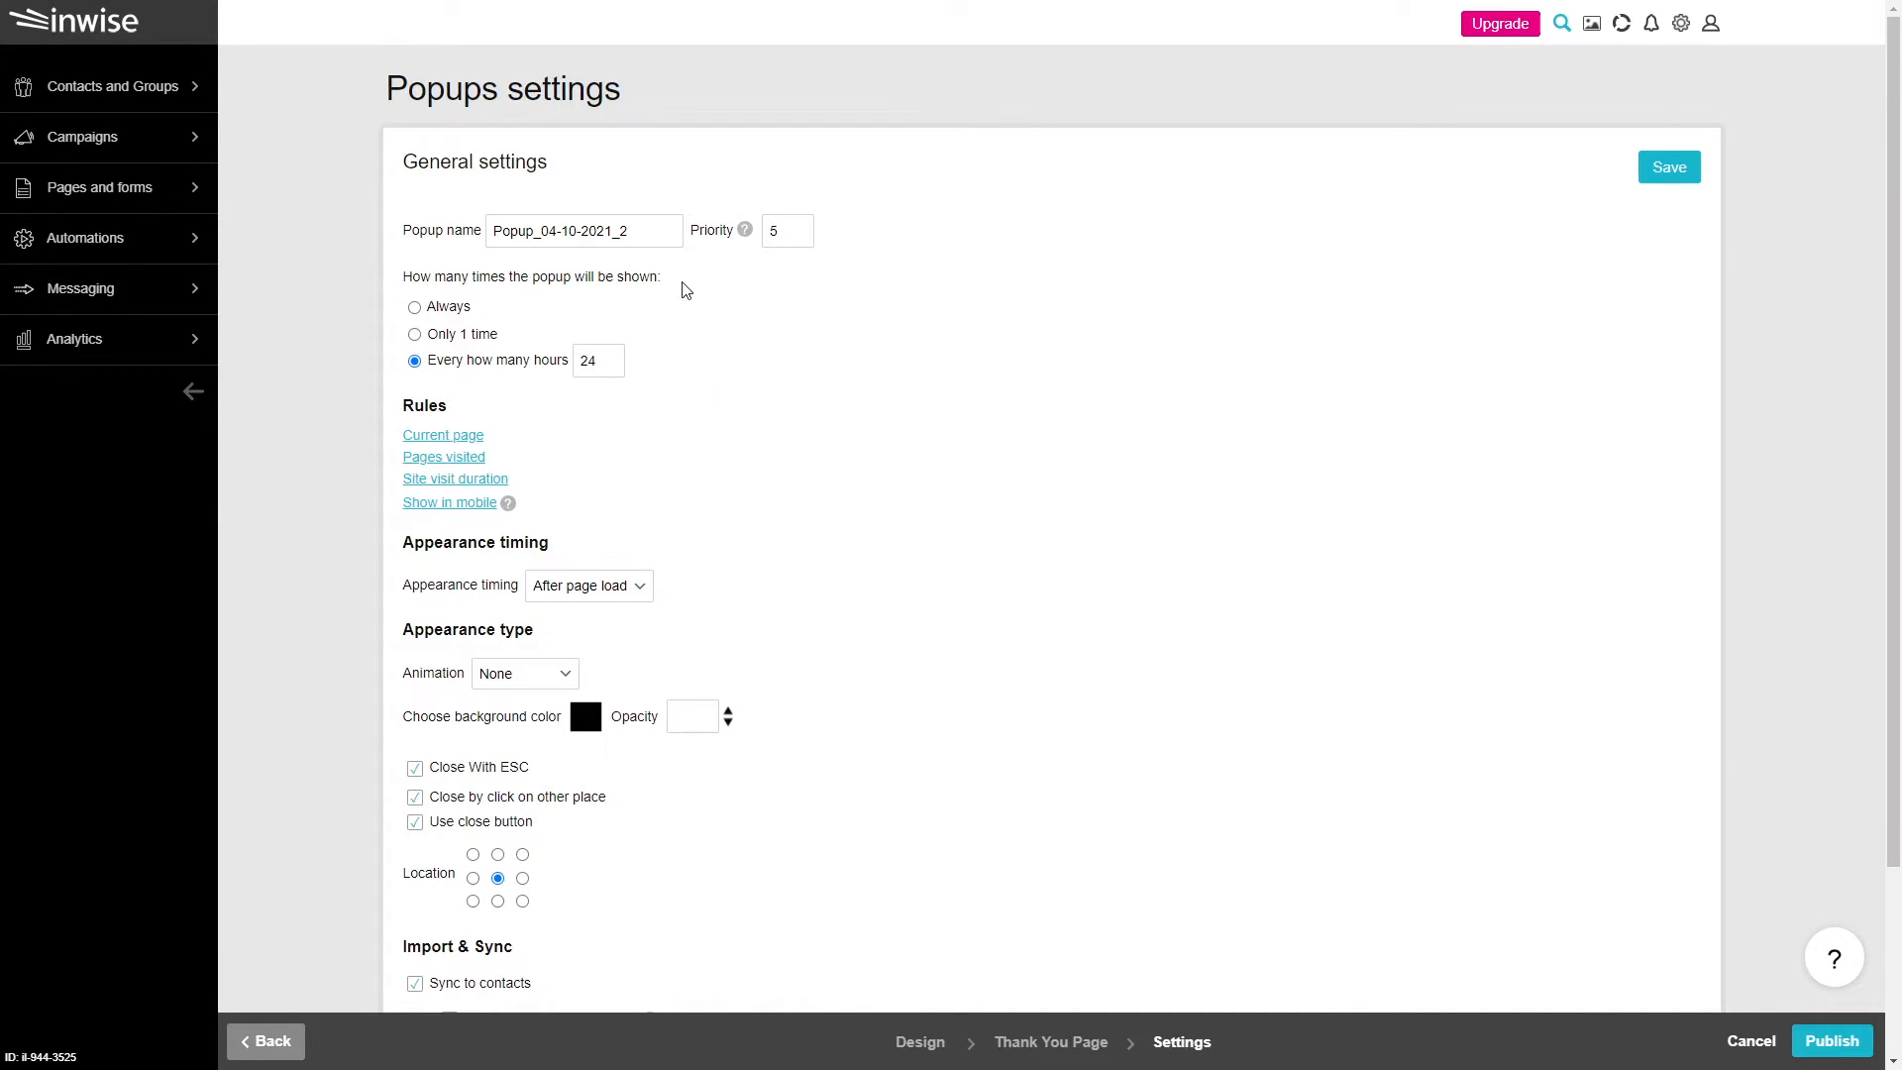
pyautogui.tripleClick(650, 232)
pyautogui.write('10% OFF')
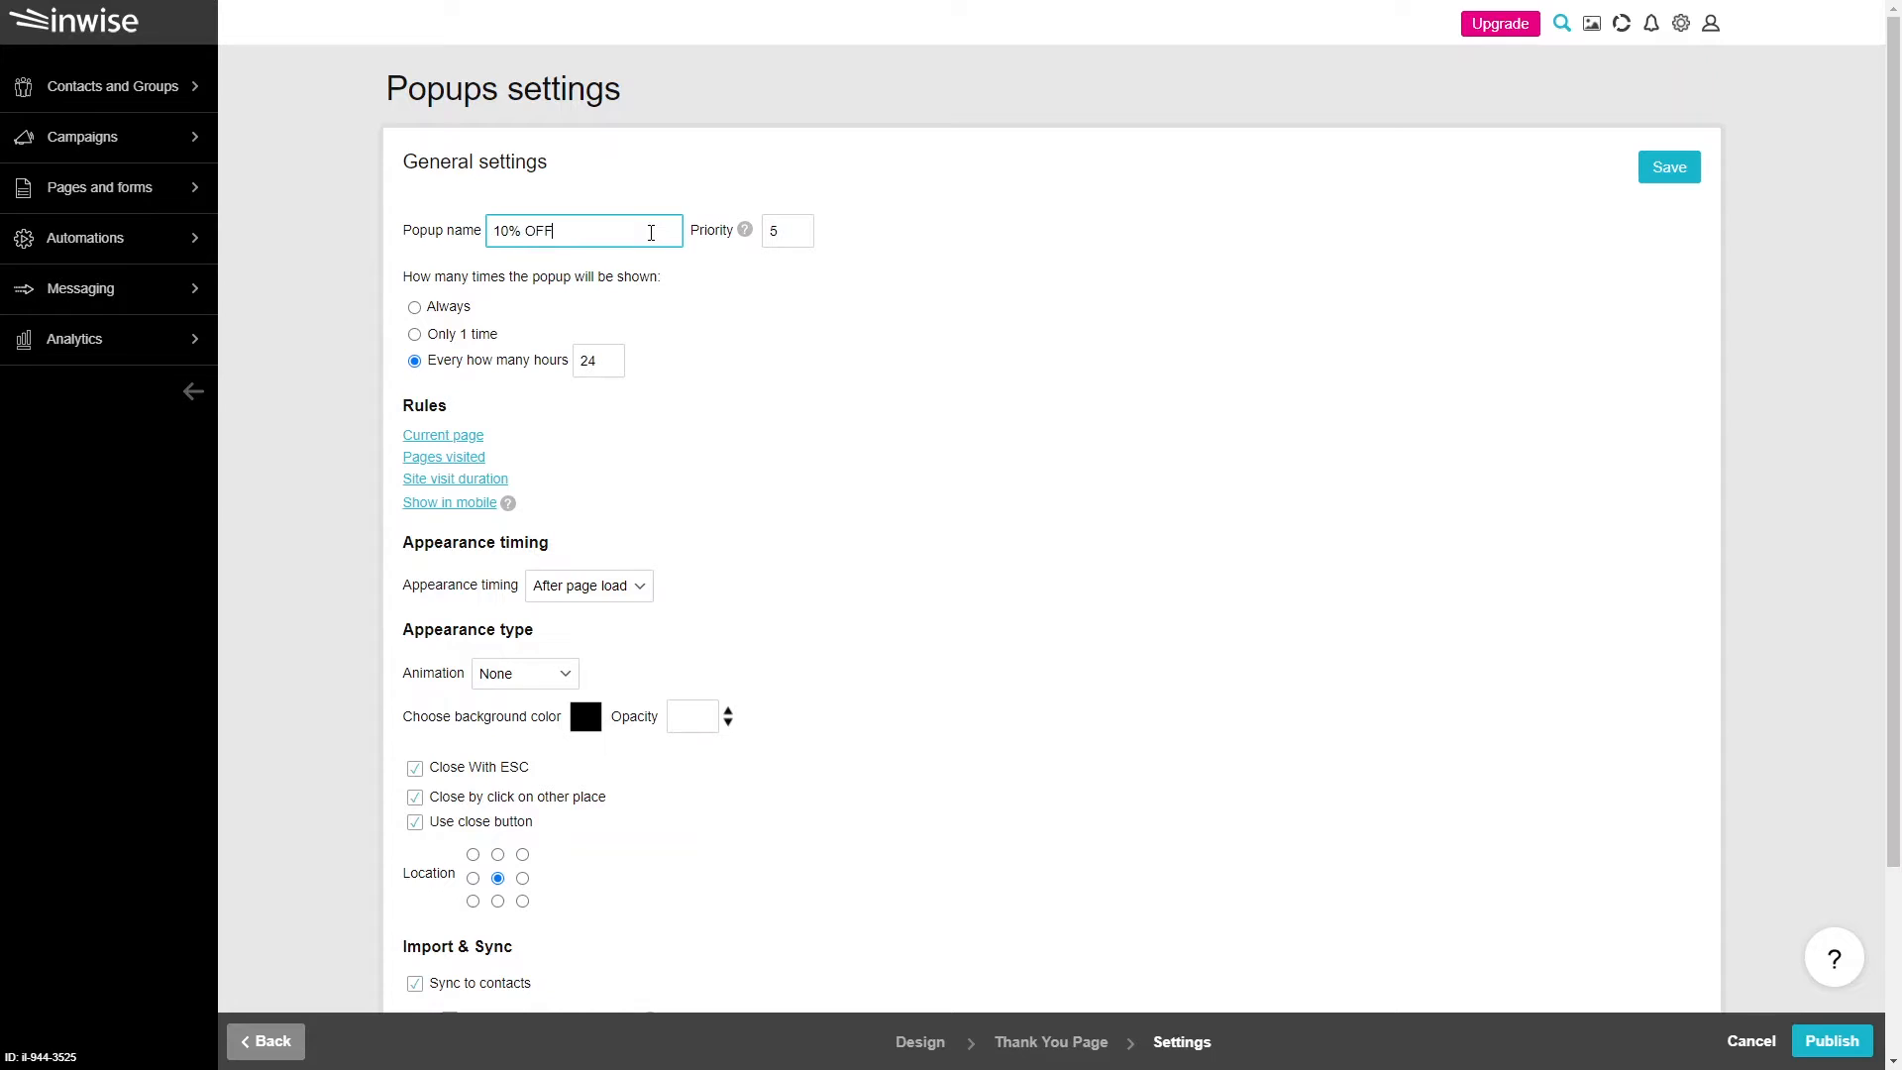
pyautogui.click(689, 316)
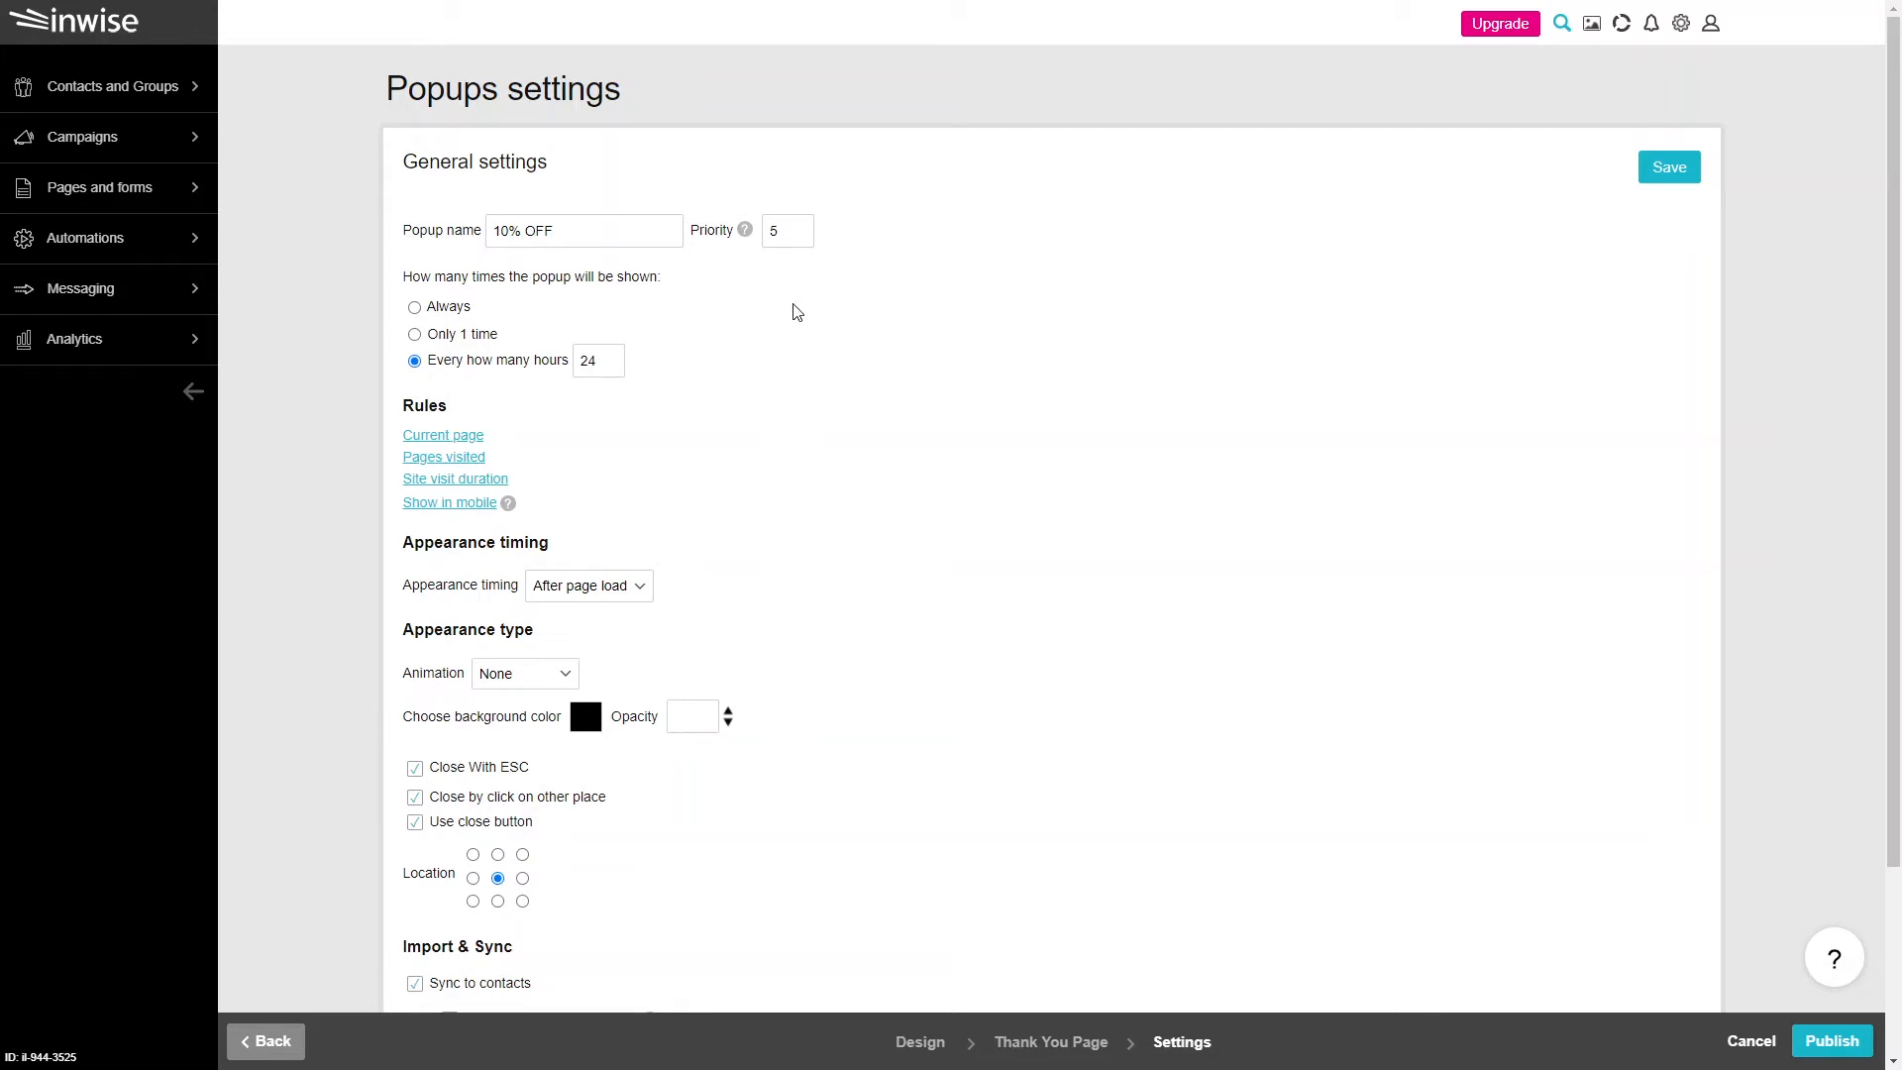
pyautogui.click(797, 234)
pyautogui.click(414, 439)
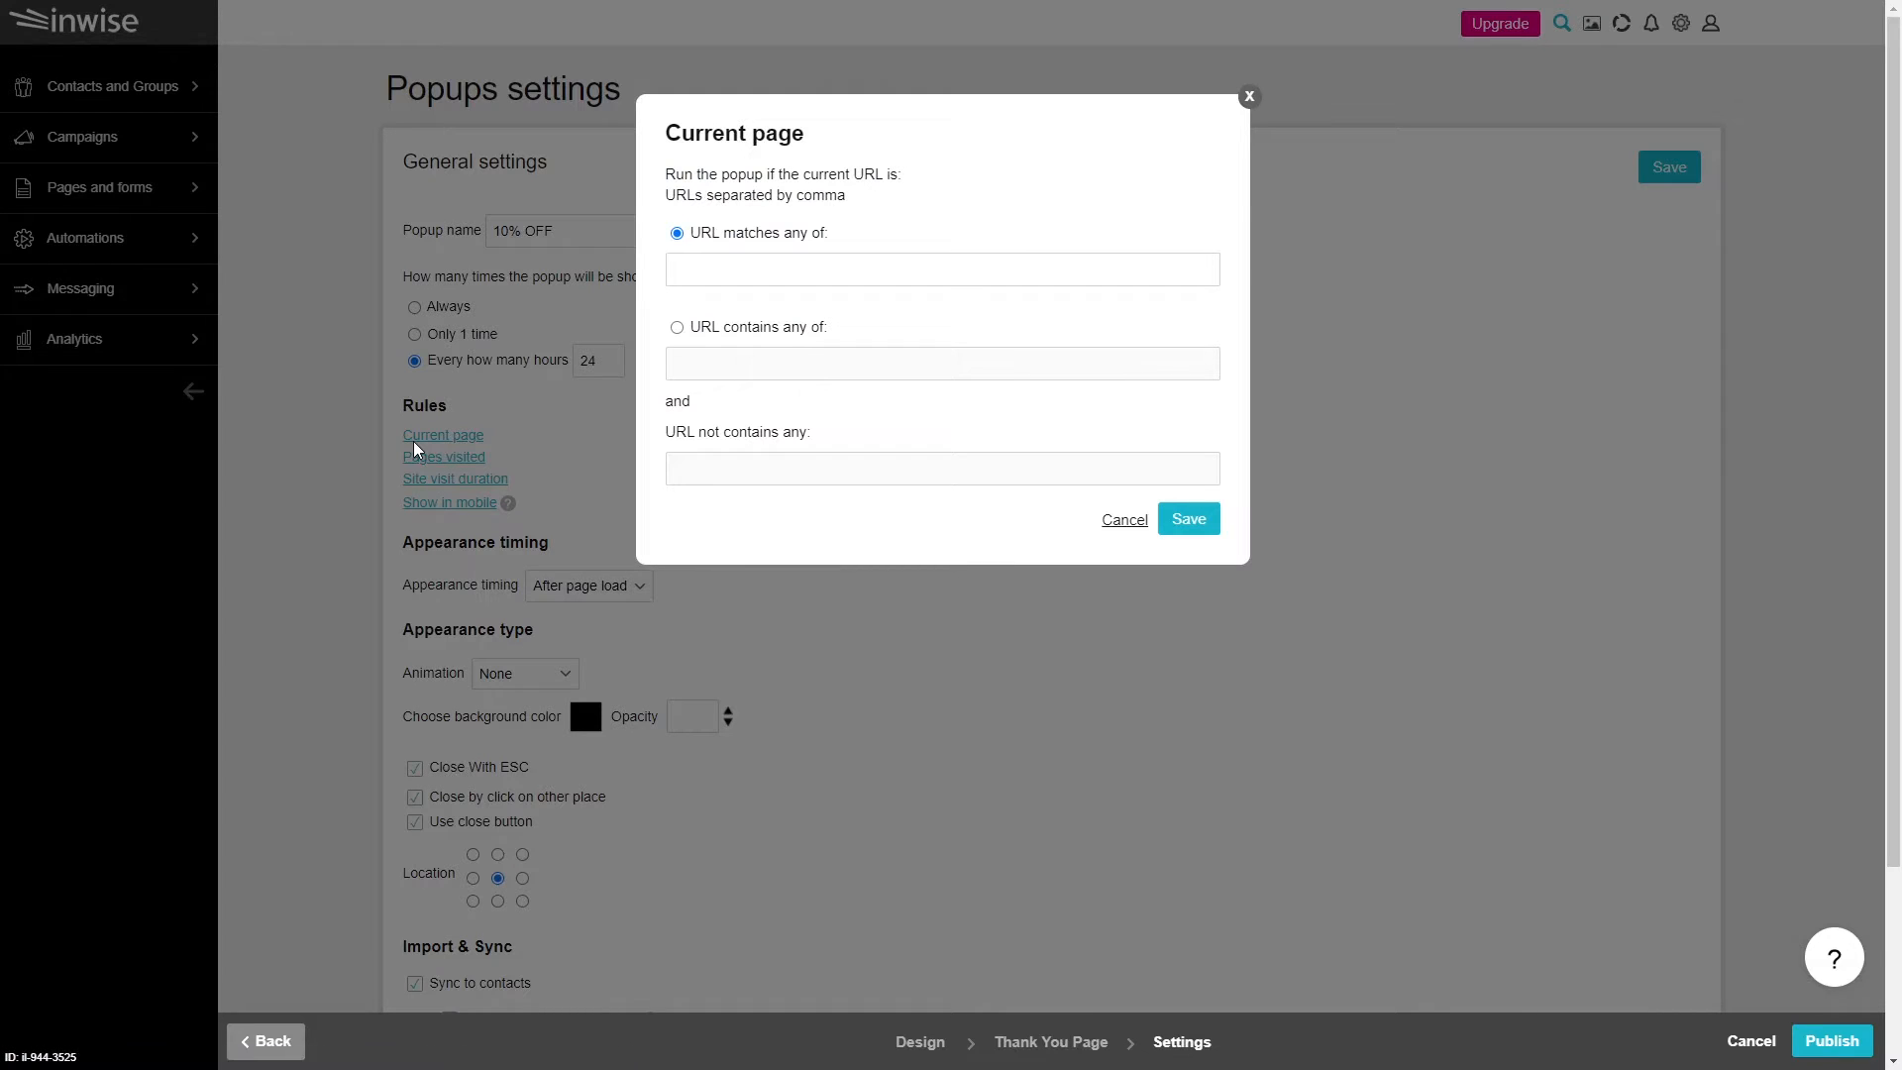
pyautogui.click(722, 267)
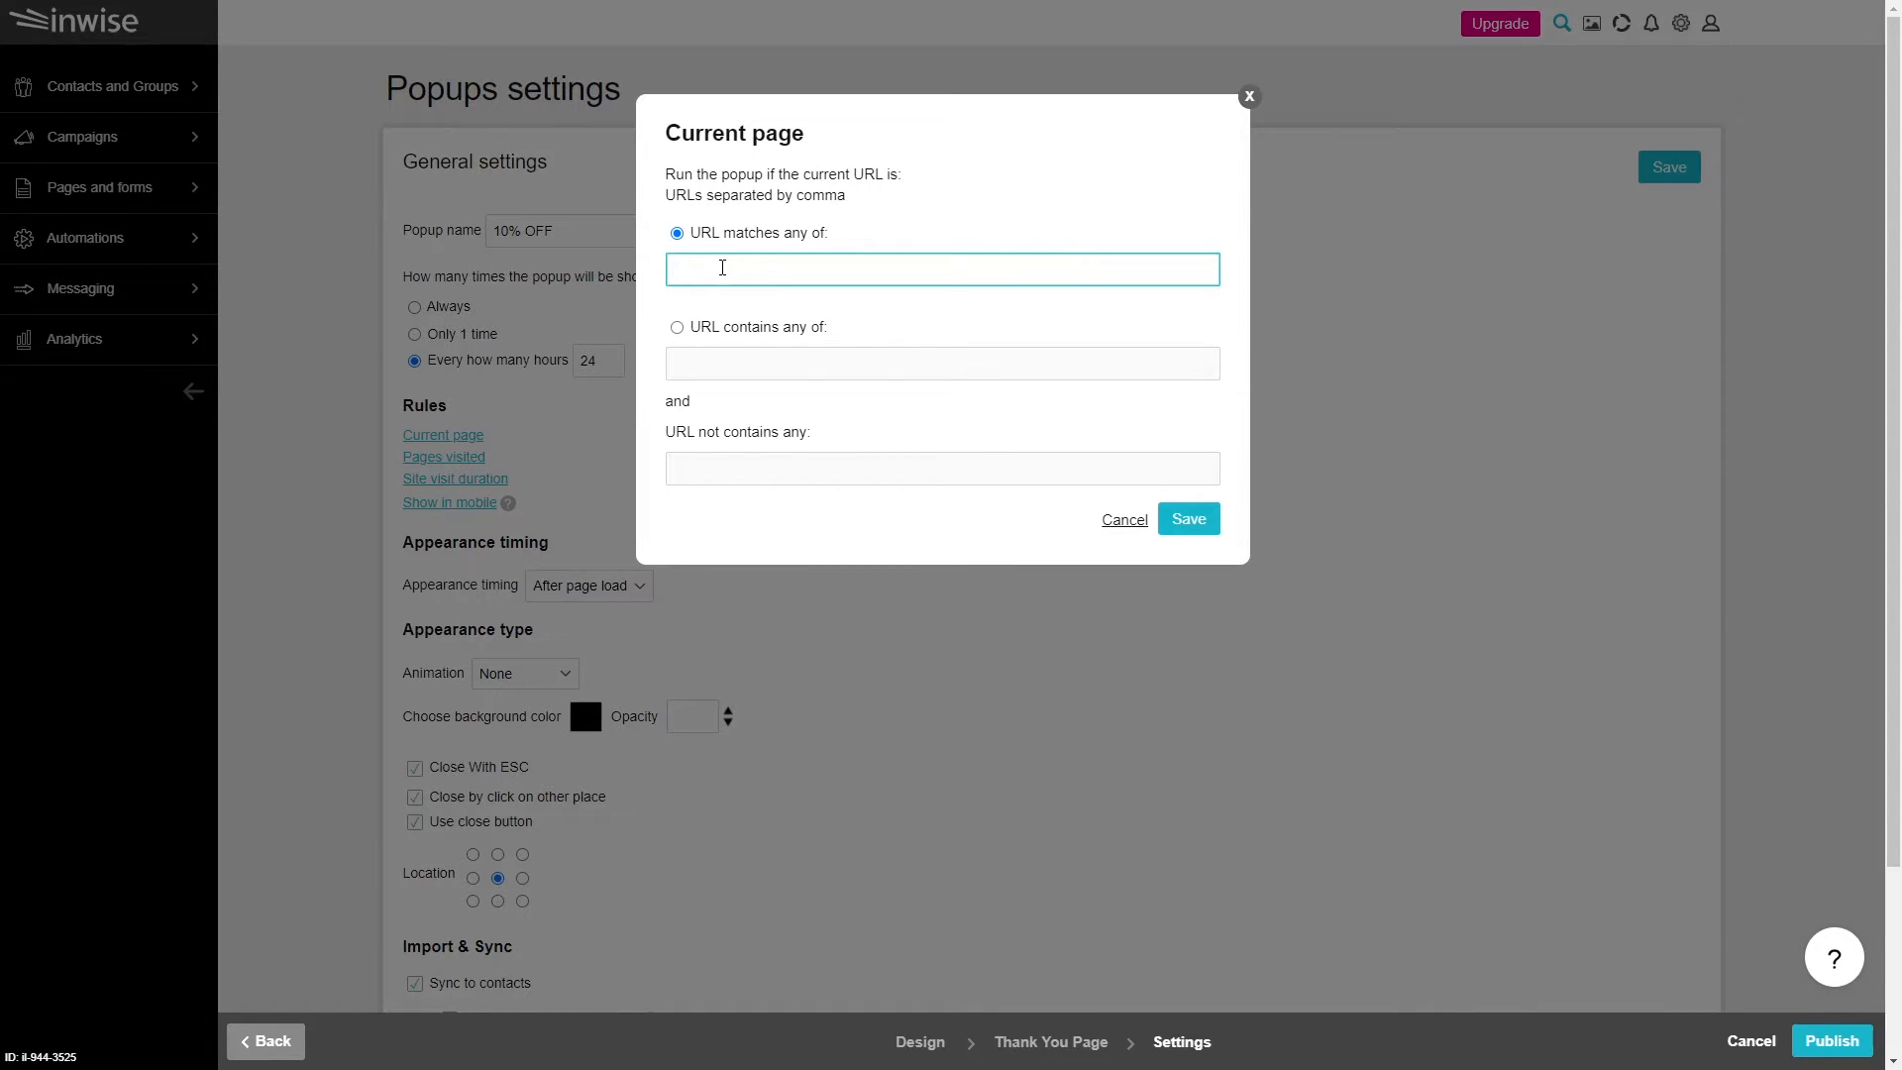
pyautogui.write('www.myhomepage.com')
pyautogui.click(1174, 531)
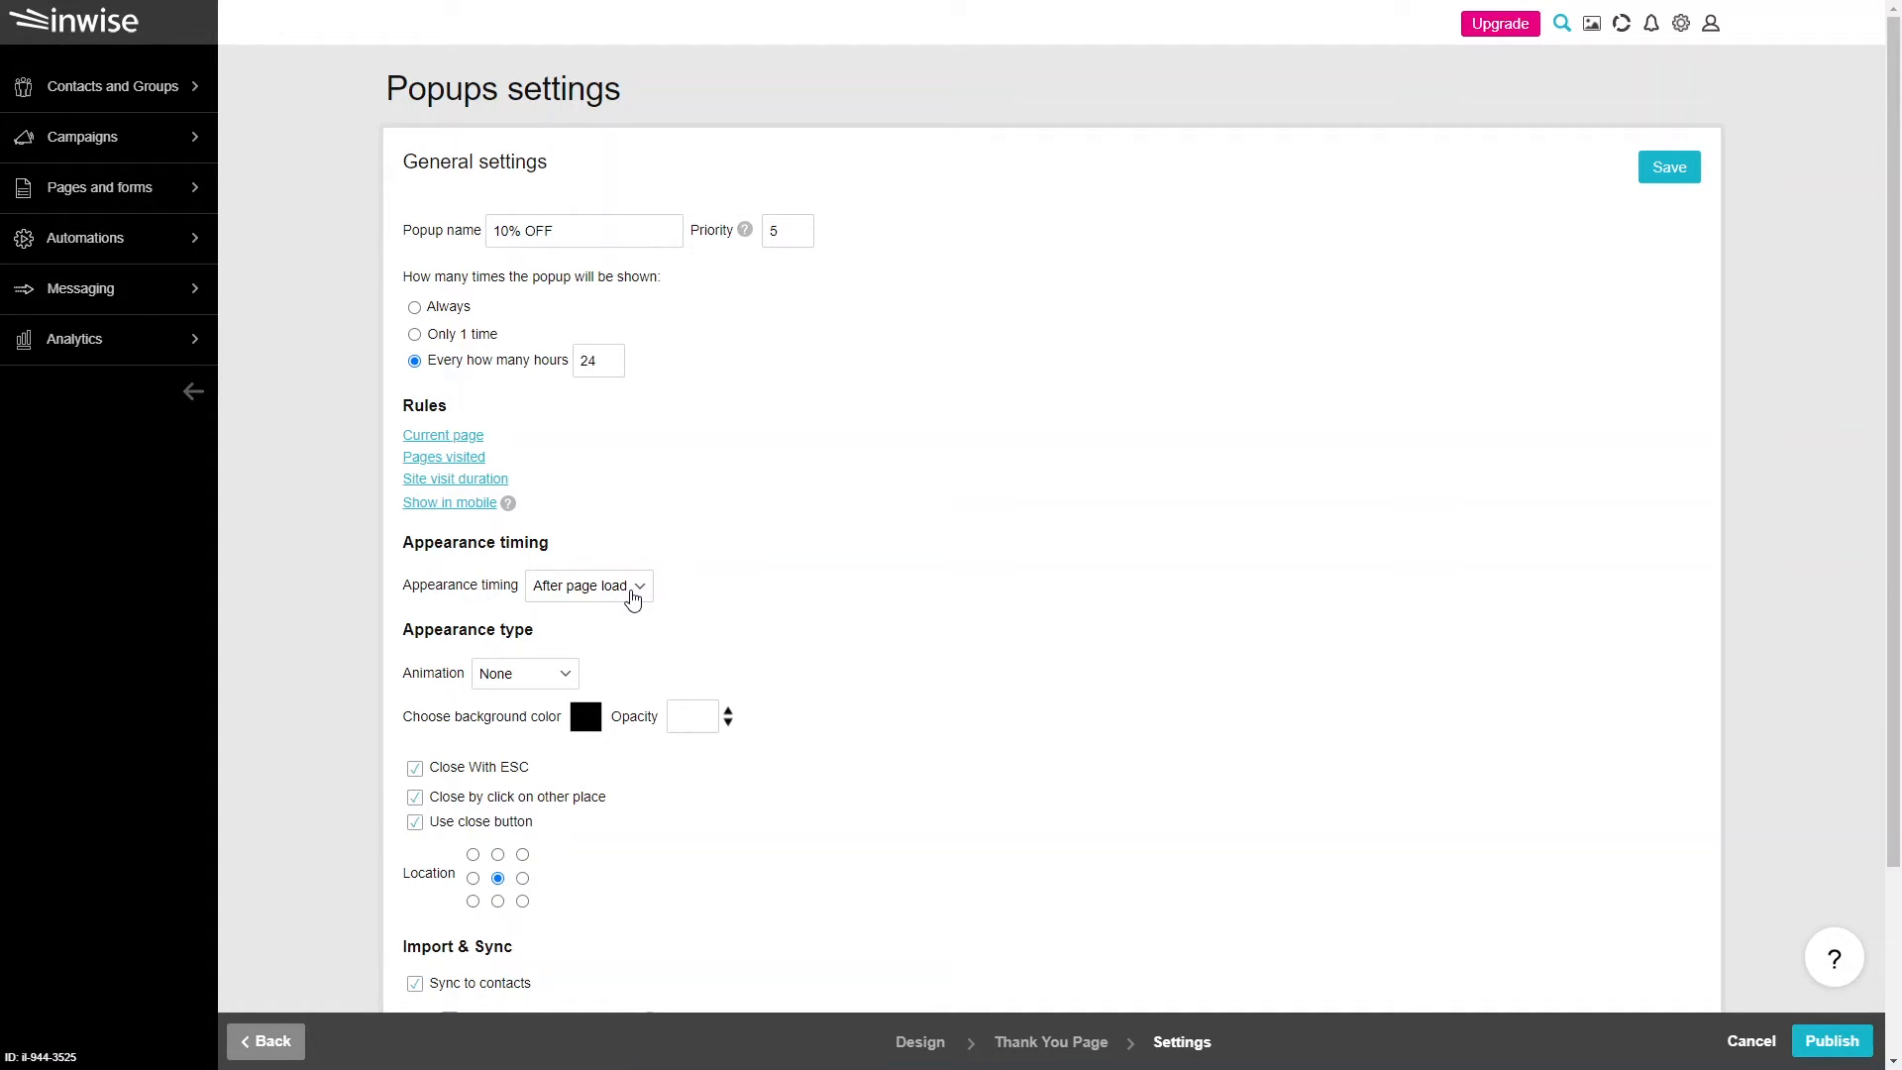
# Set the popup's appearance timing to Half page scroll and keep its animation at None.
pyautogui.click(630, 593)
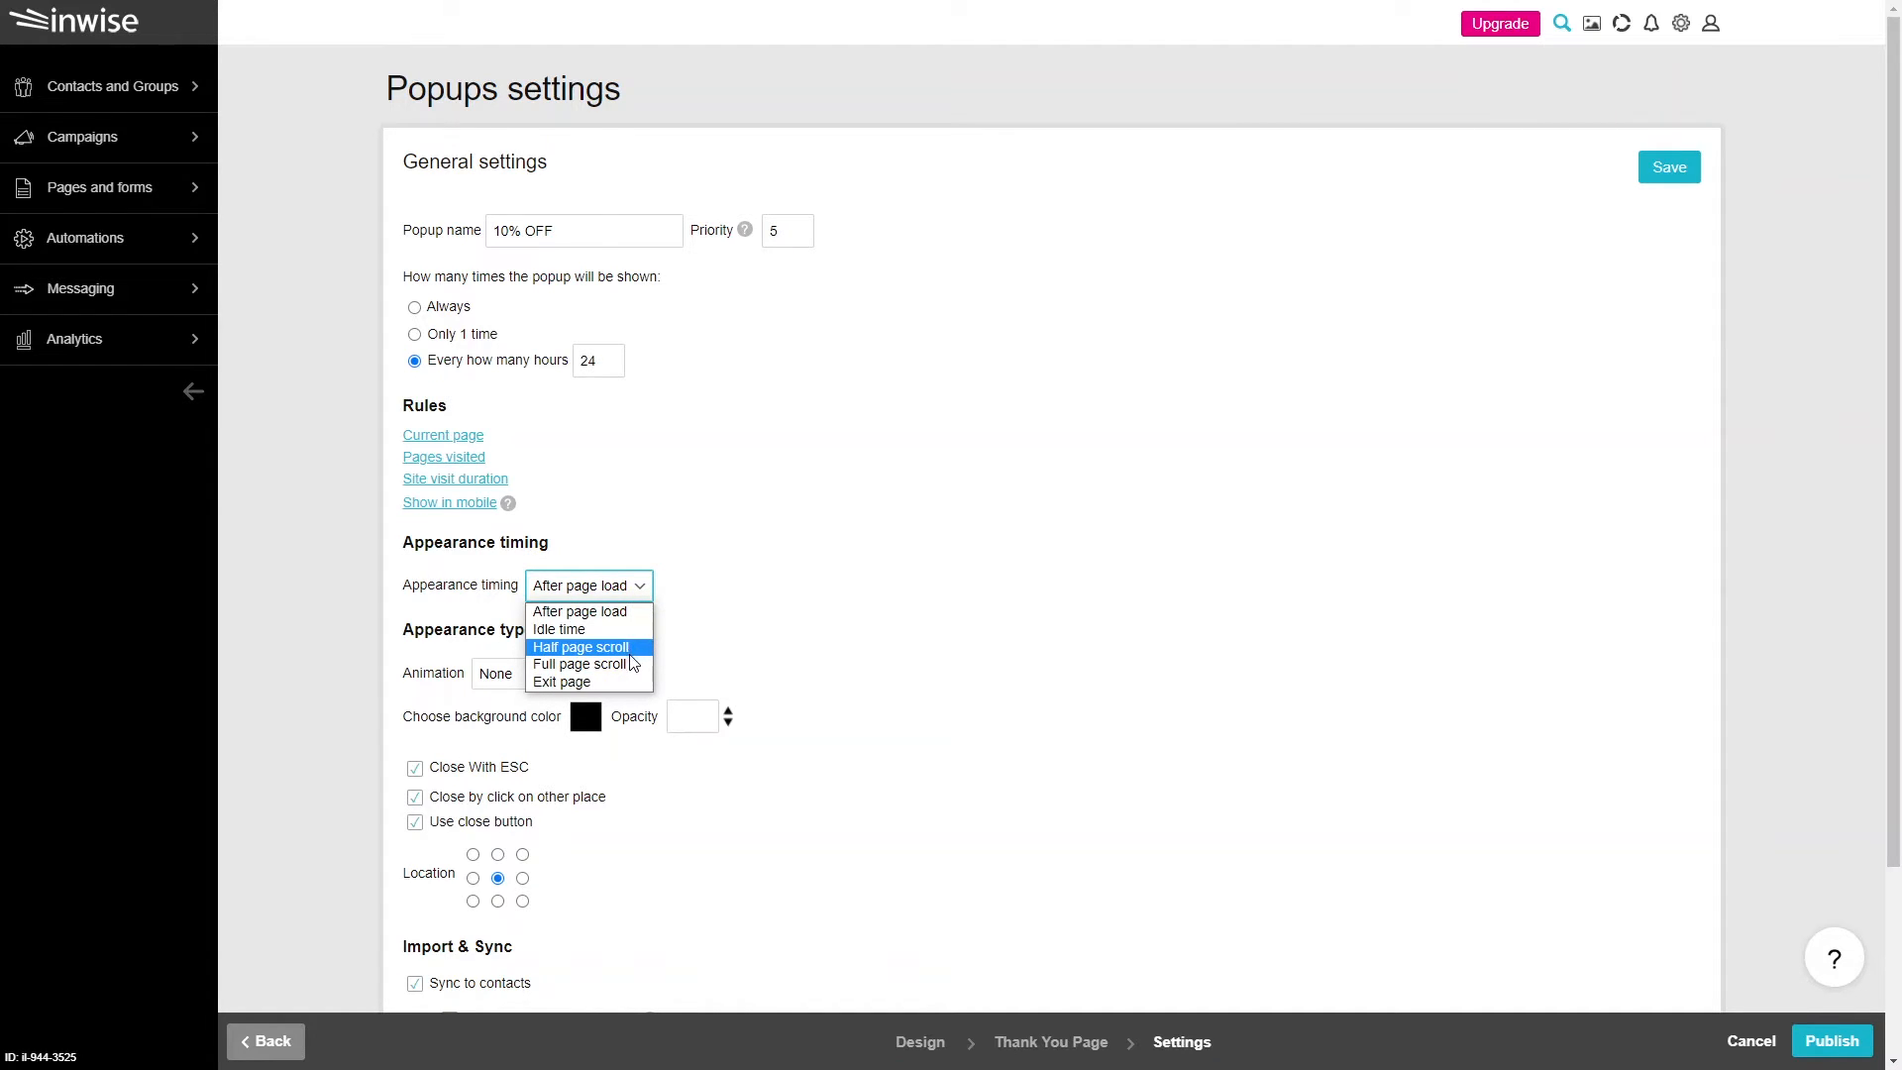
pyautogui.click(709, 691)
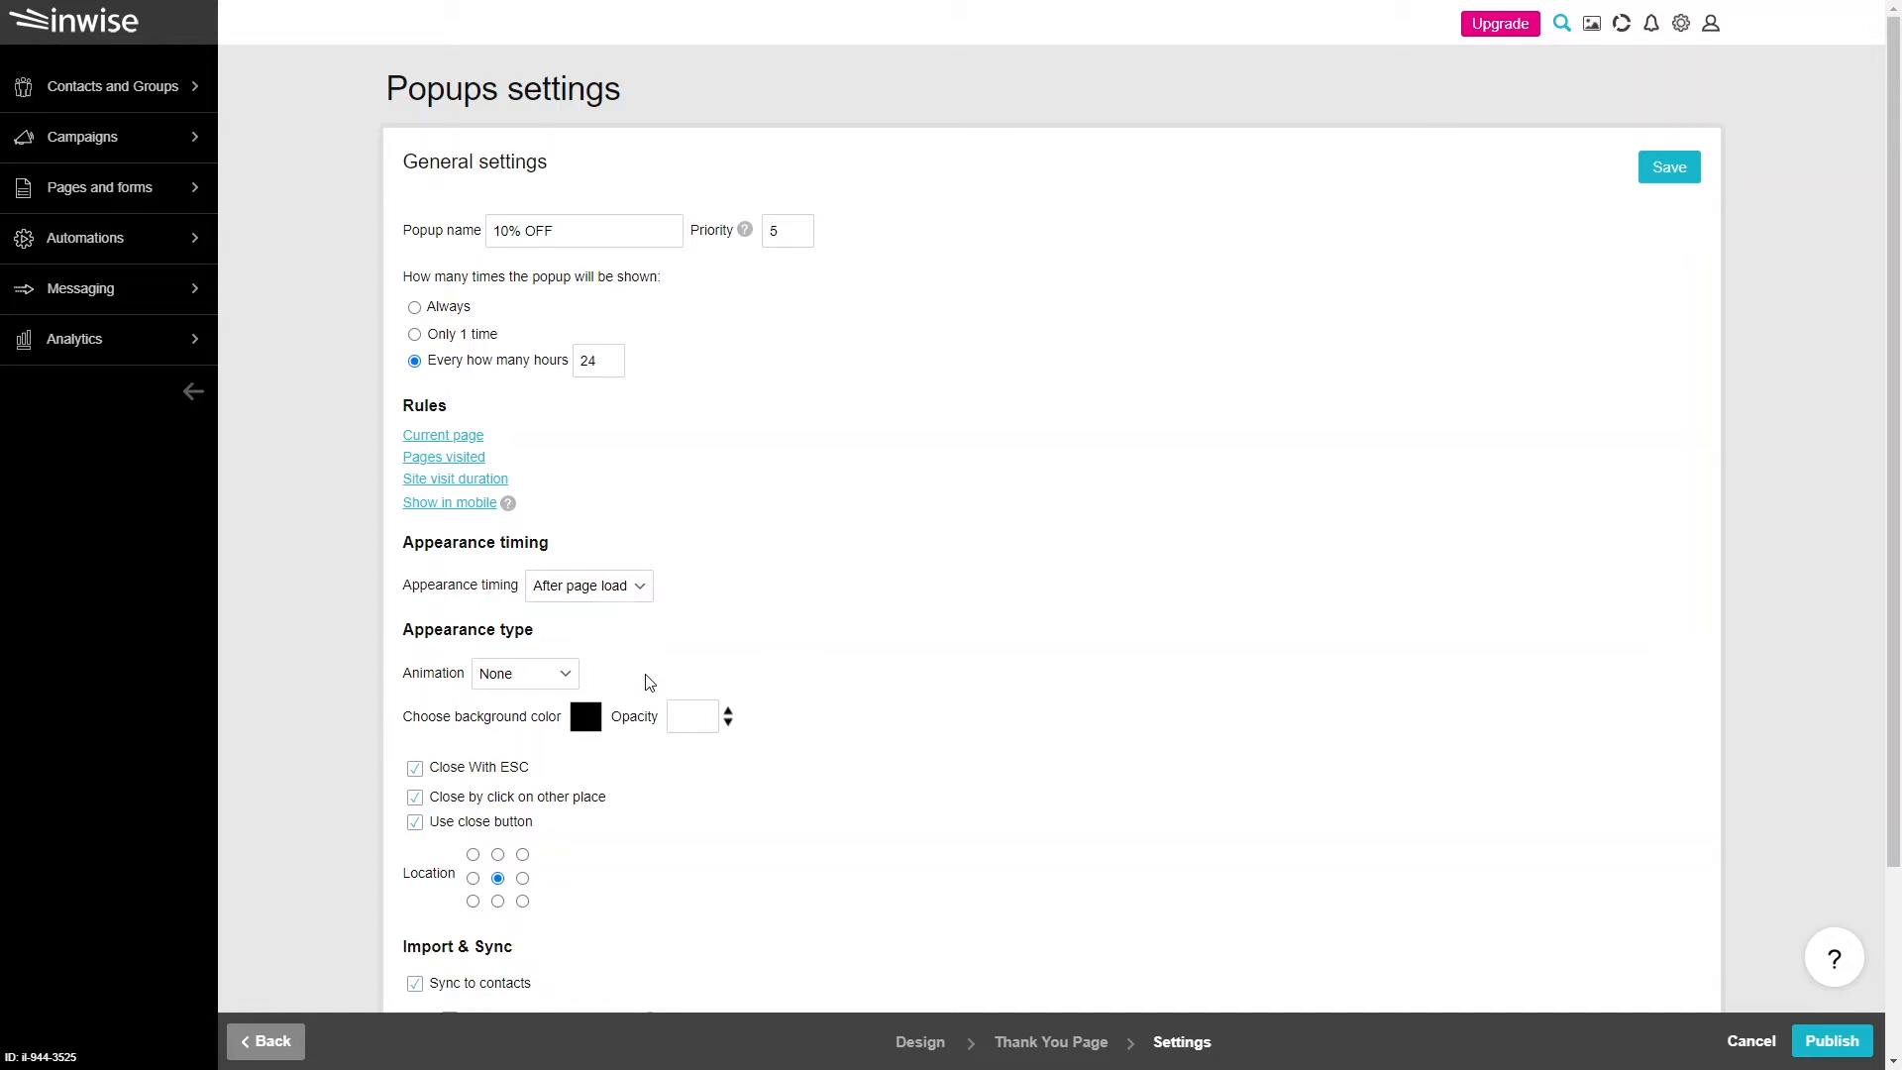
pyautogui.click(619, 593)
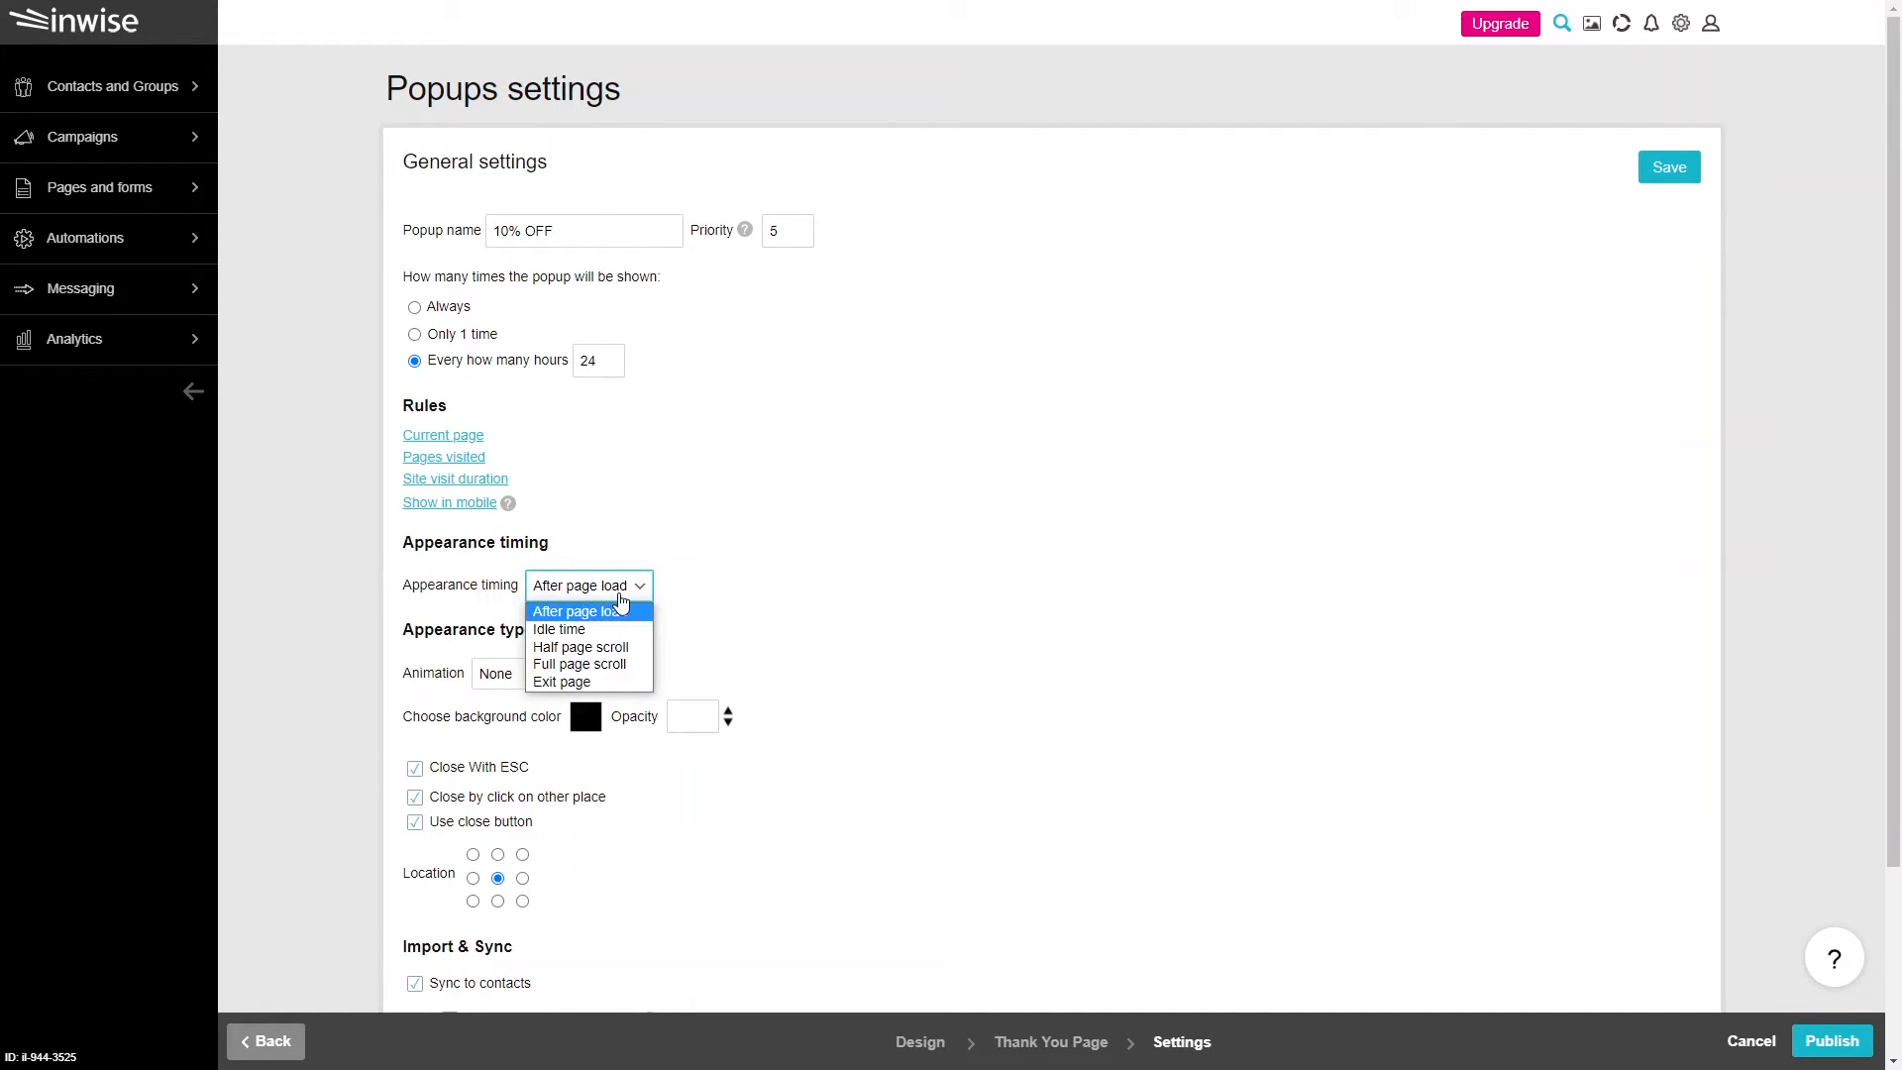
pyautogui.click(622, 649)
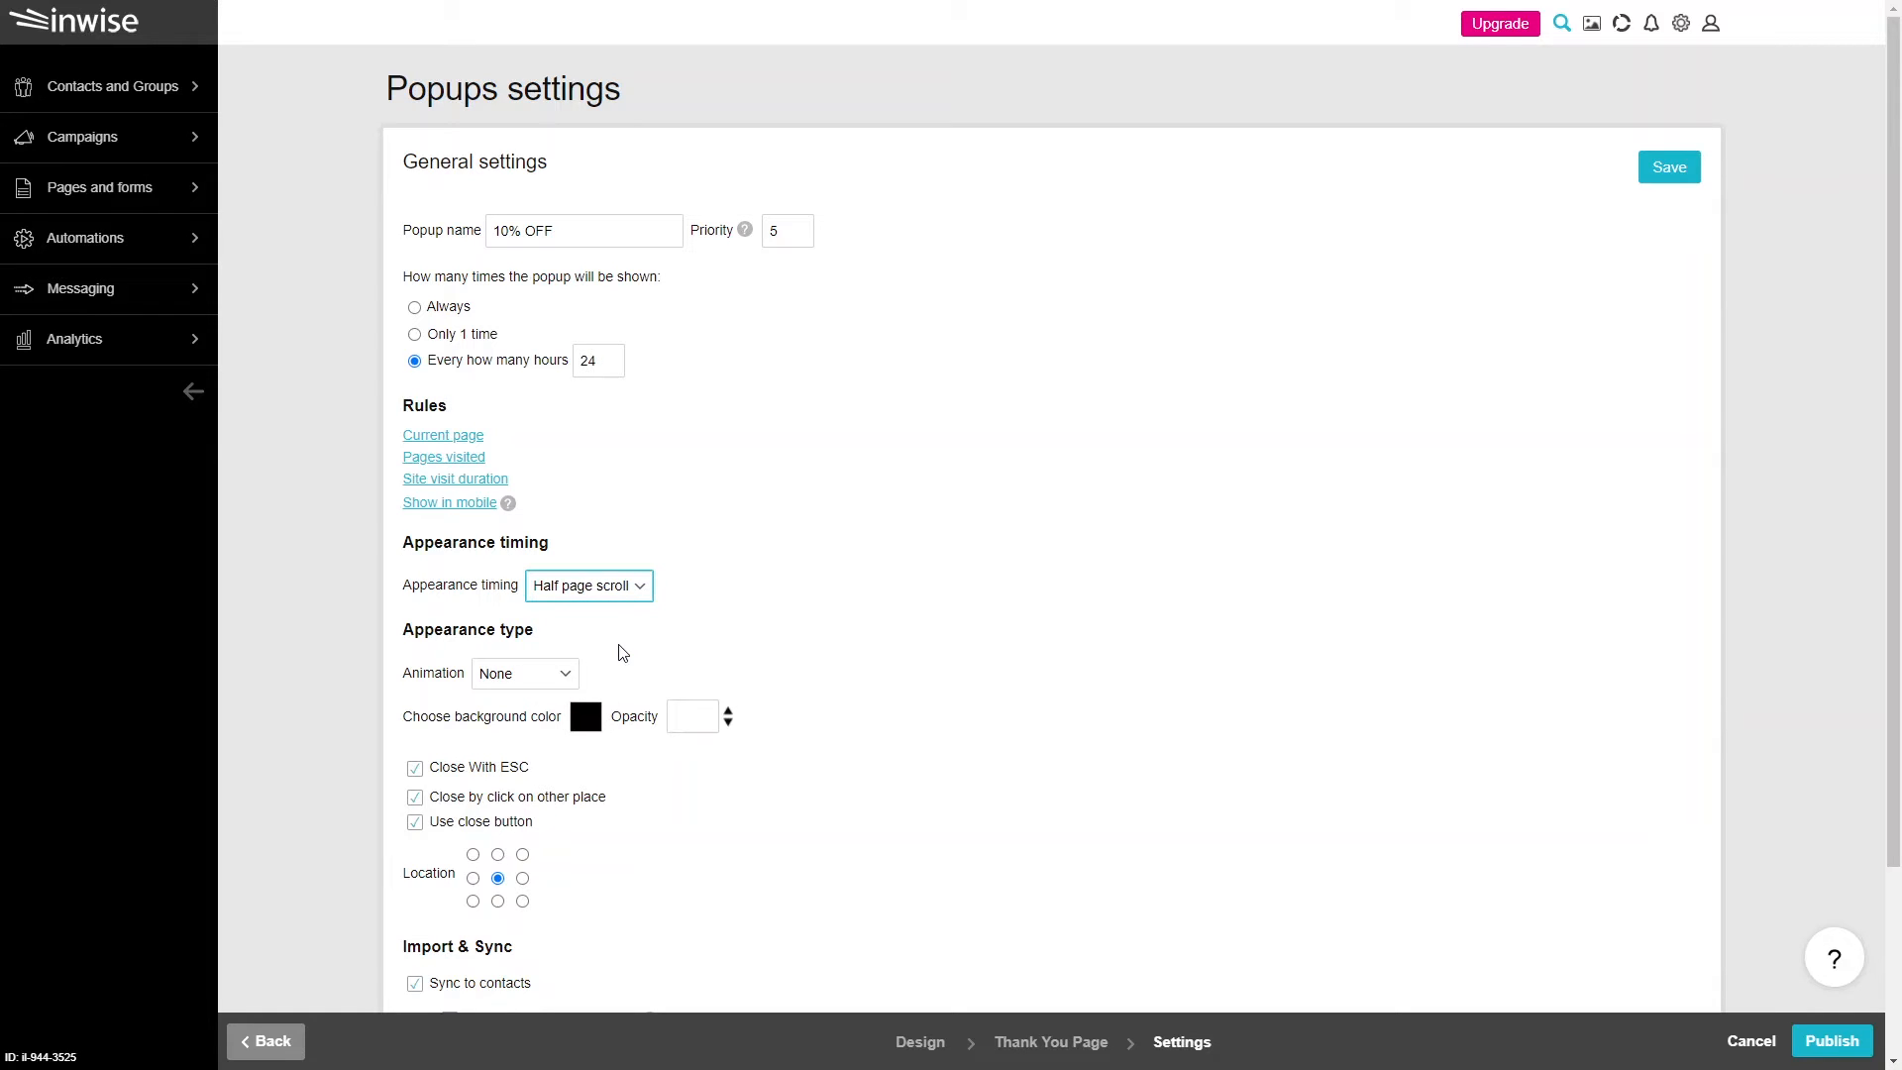
pyautogui.scroll(-1, 622, 651)
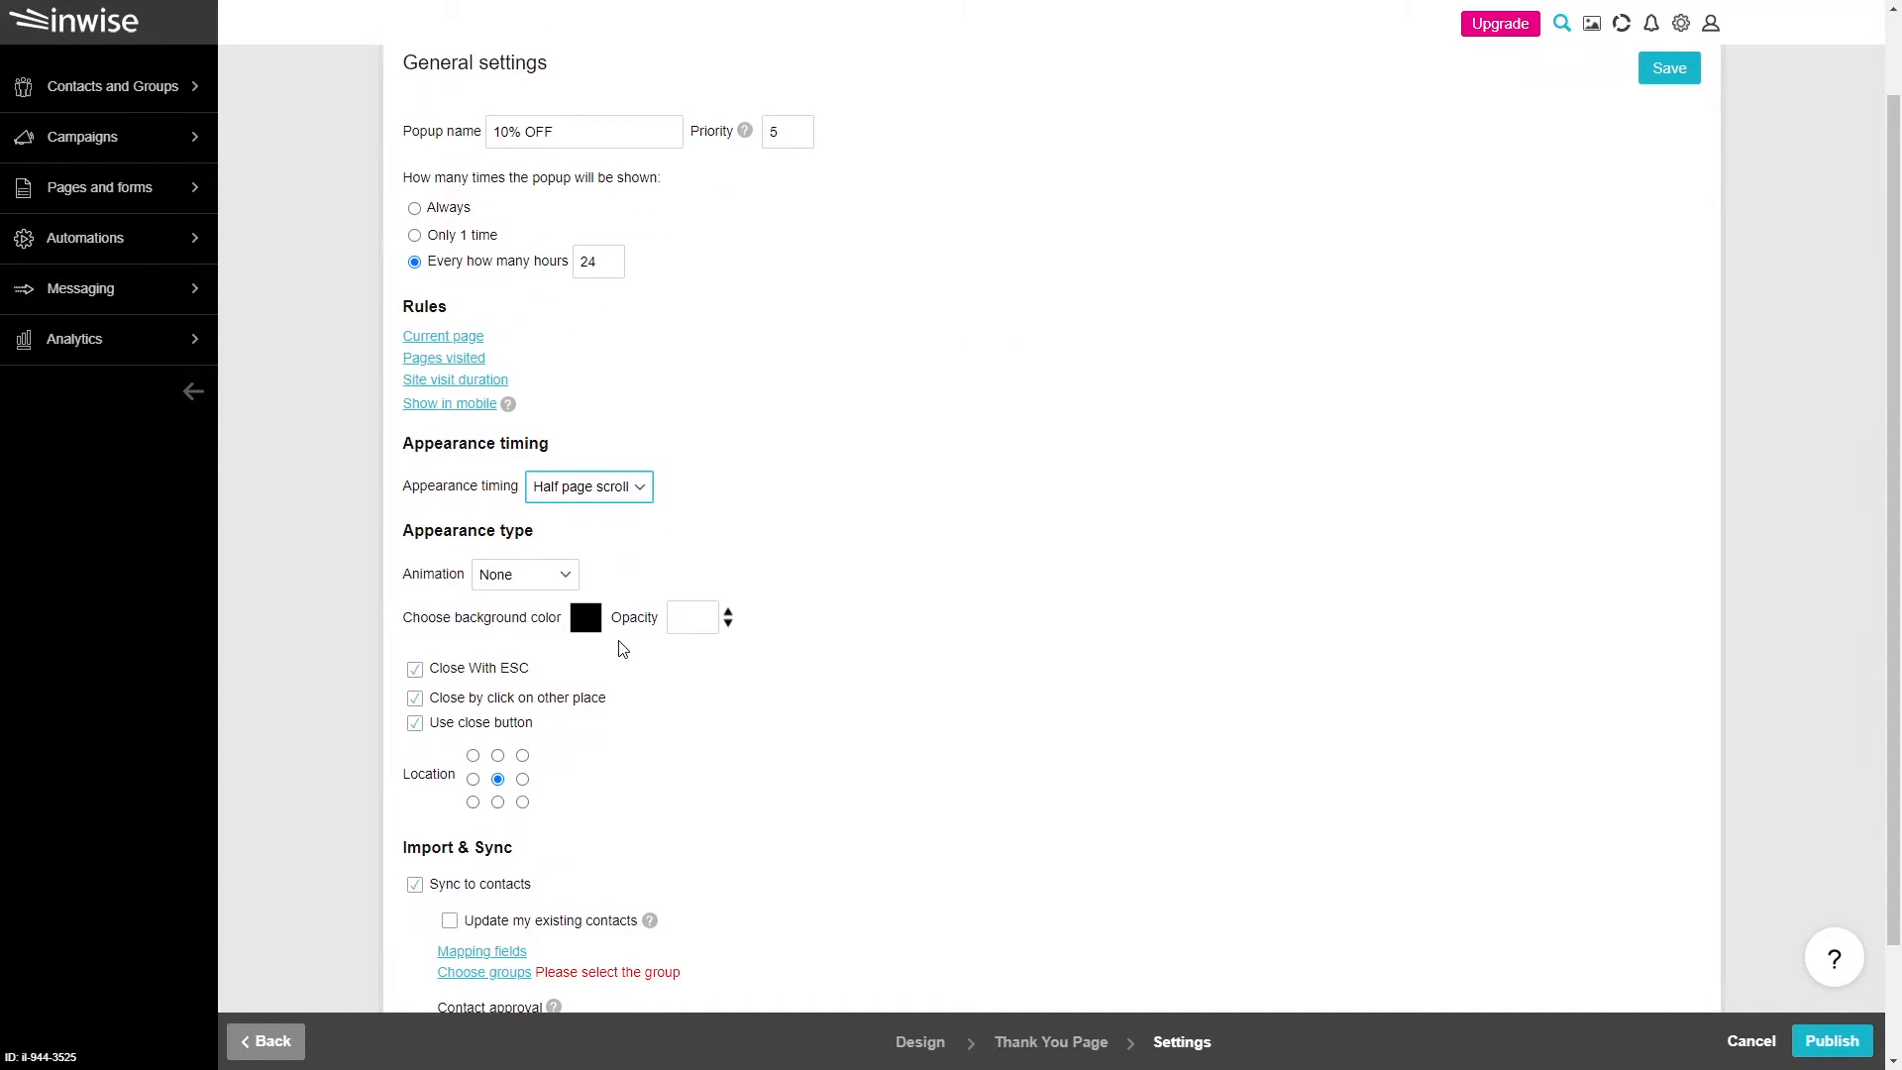
pyautogui.click(566, 583)
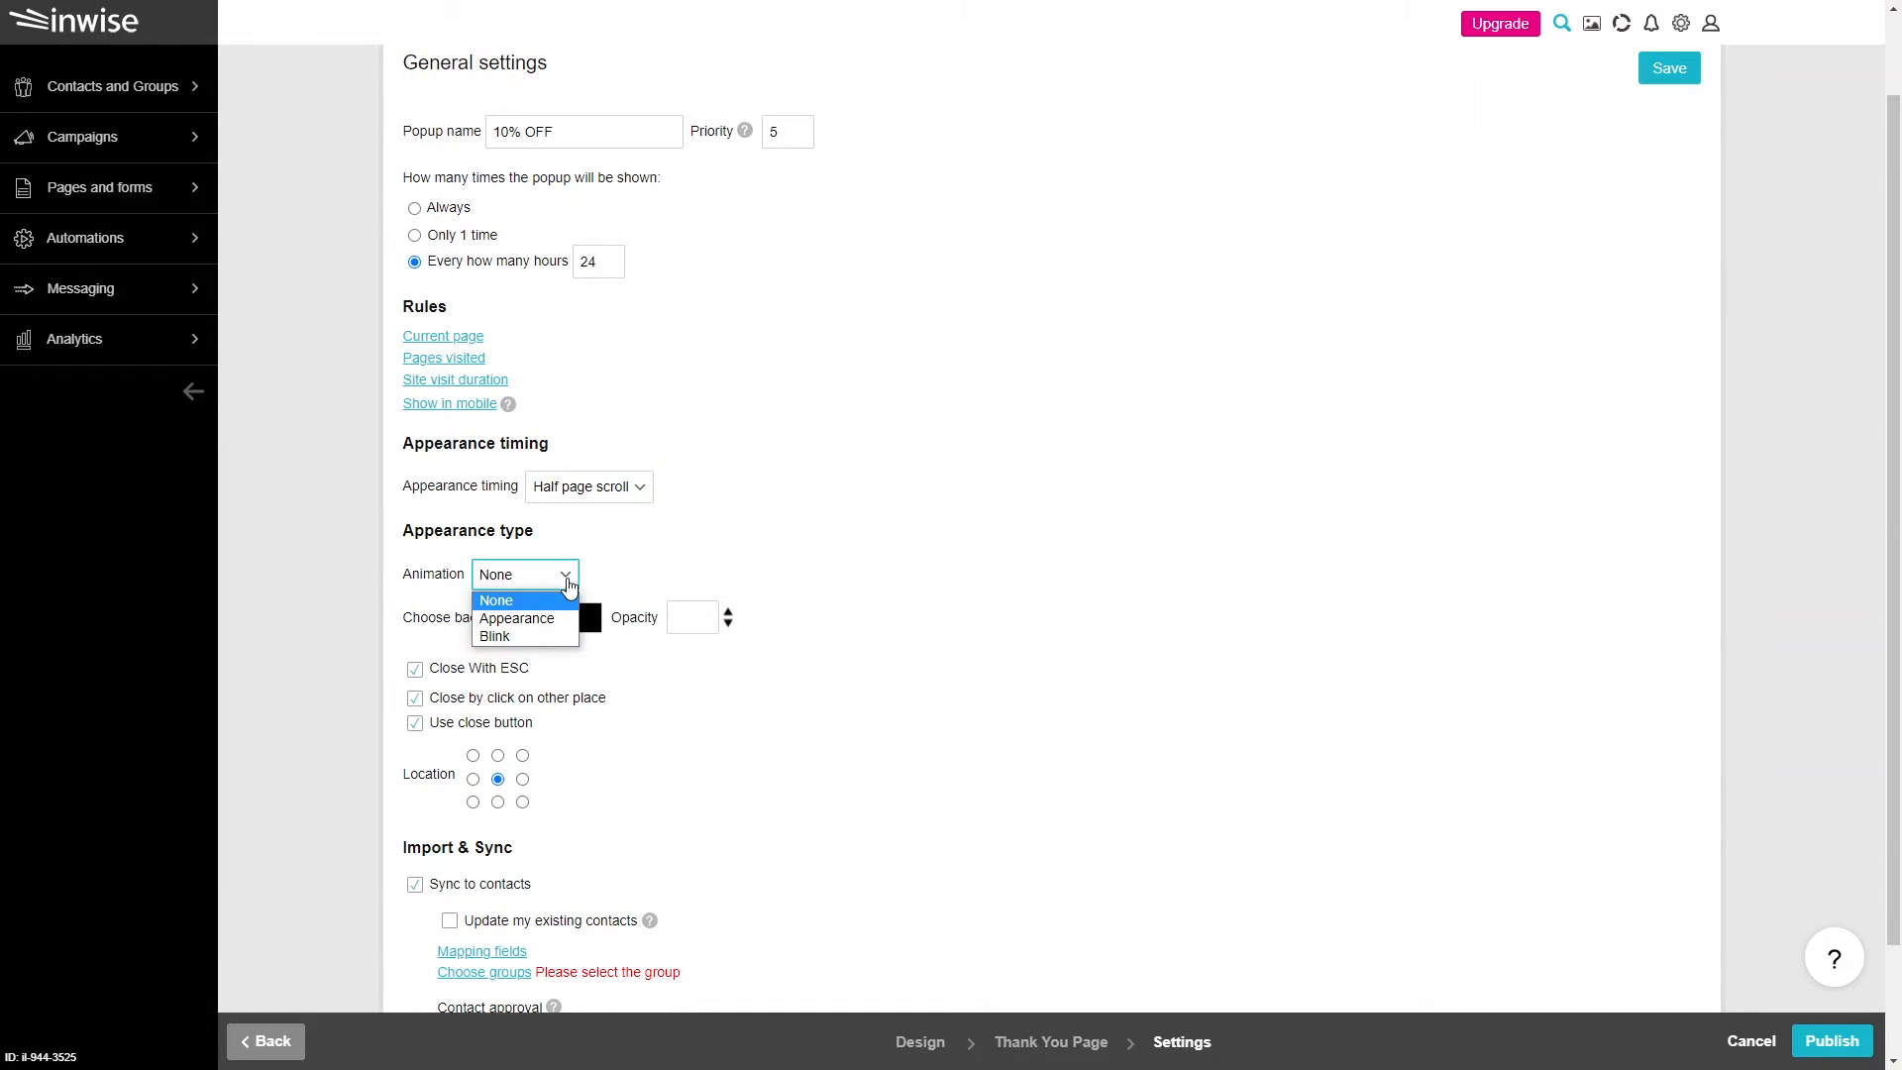
pyautogui.click(567, 585)
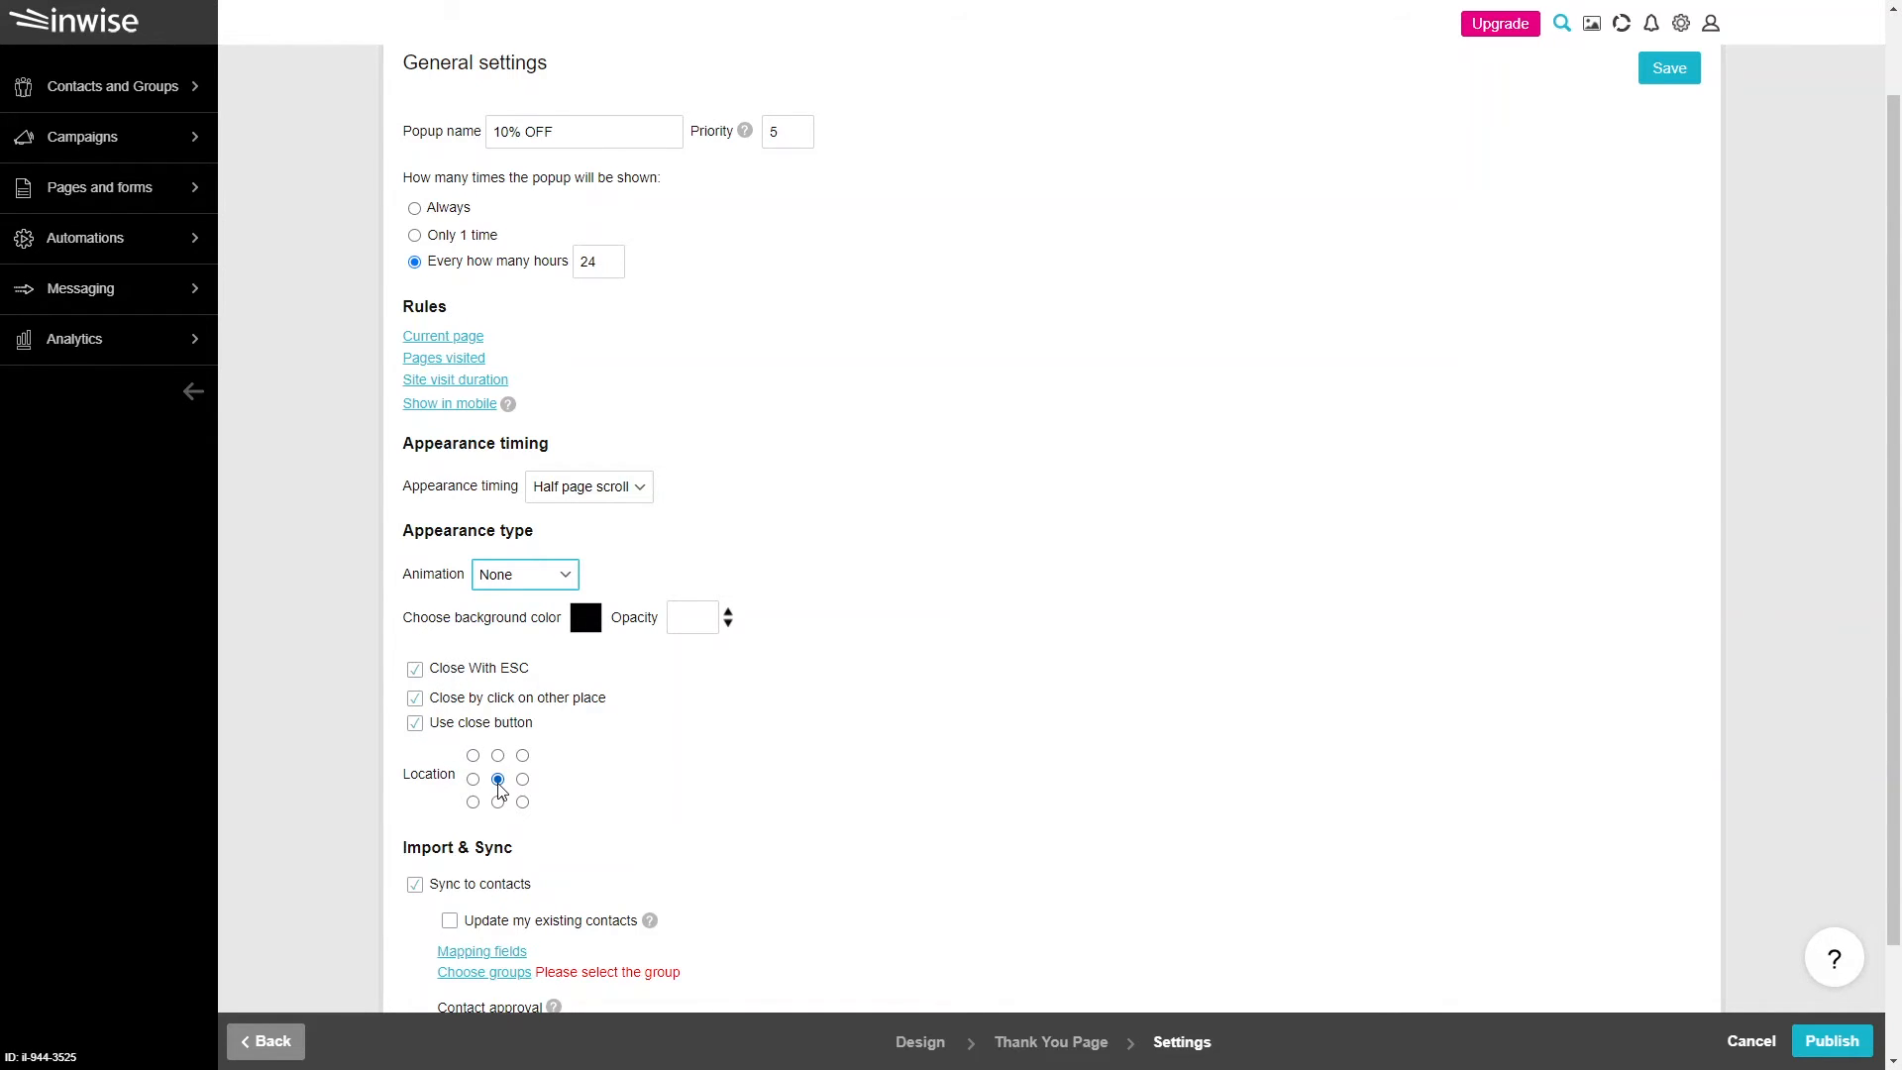
# Map the form's Name column to the Name field in the contact sync settings.
pyautogui.scroll(-2, 498, 789)
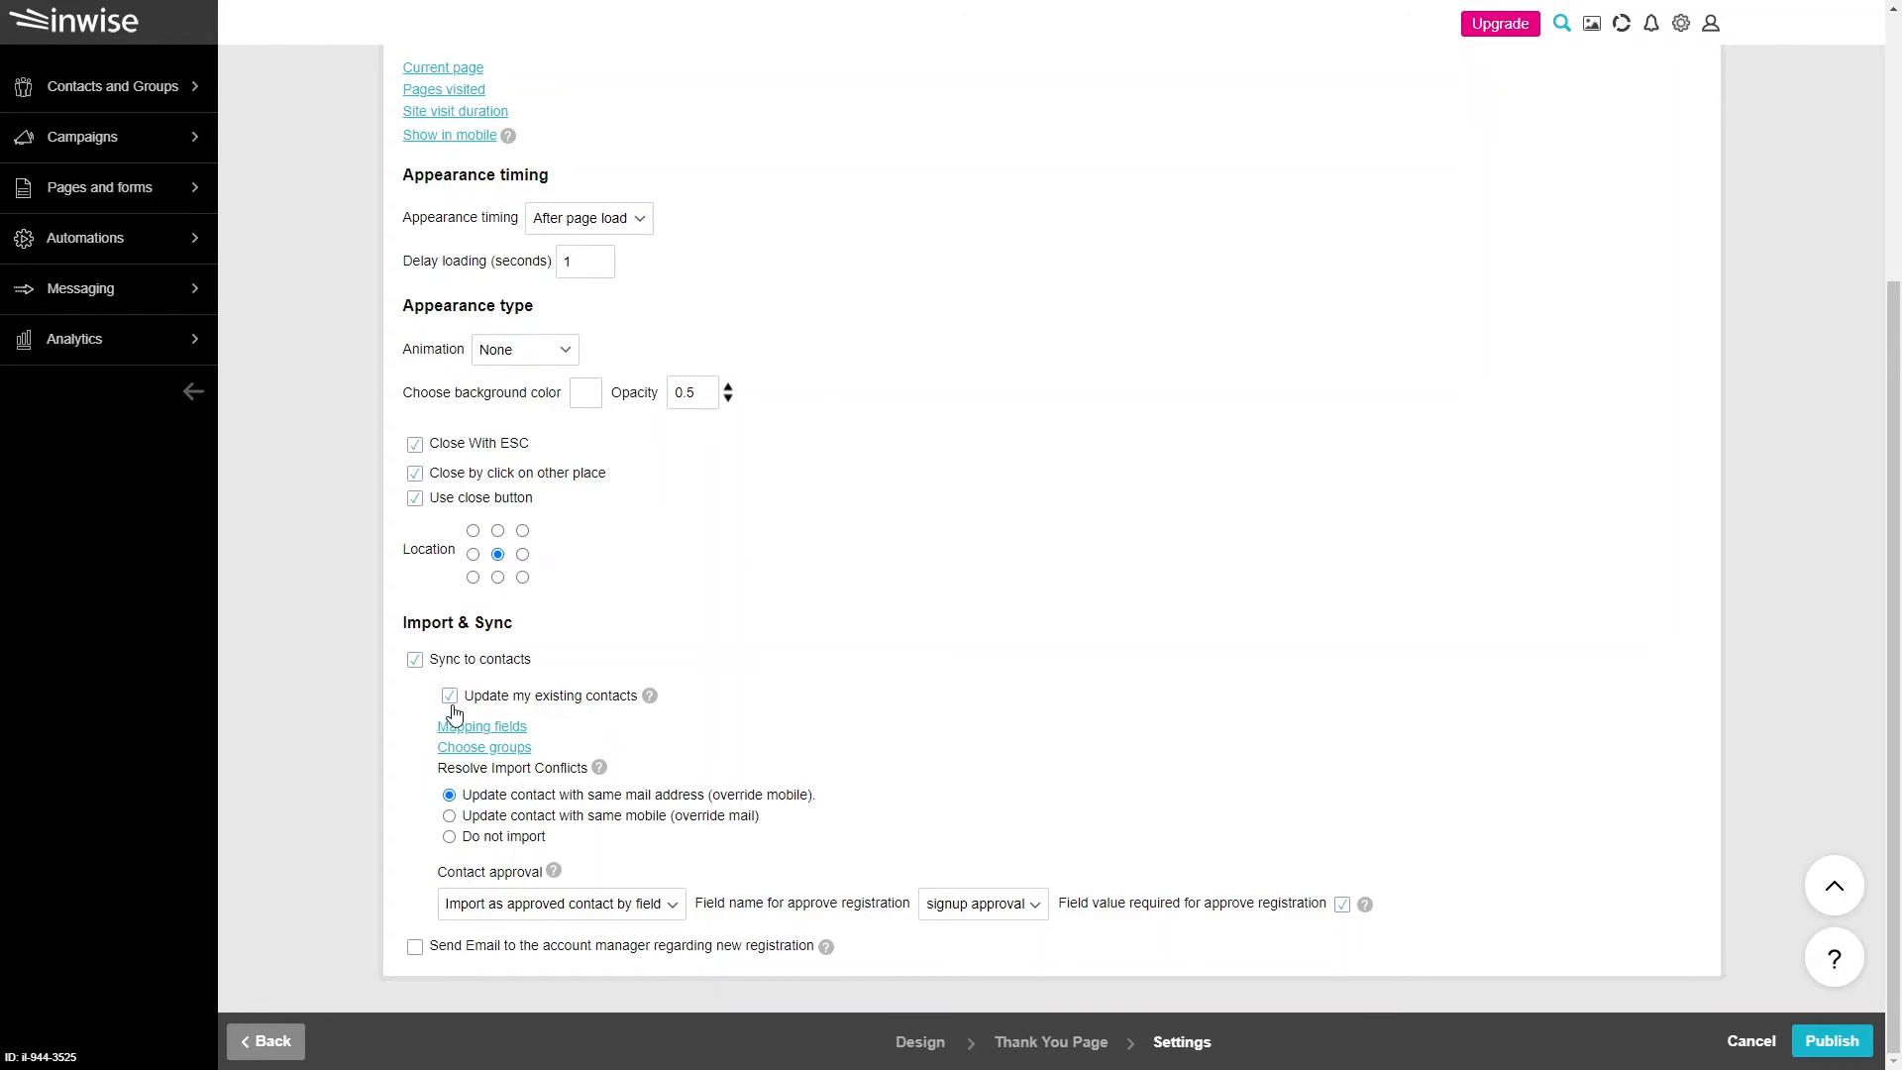
pyautogui.click(461, 730)
pyautogui.click(634, 424)
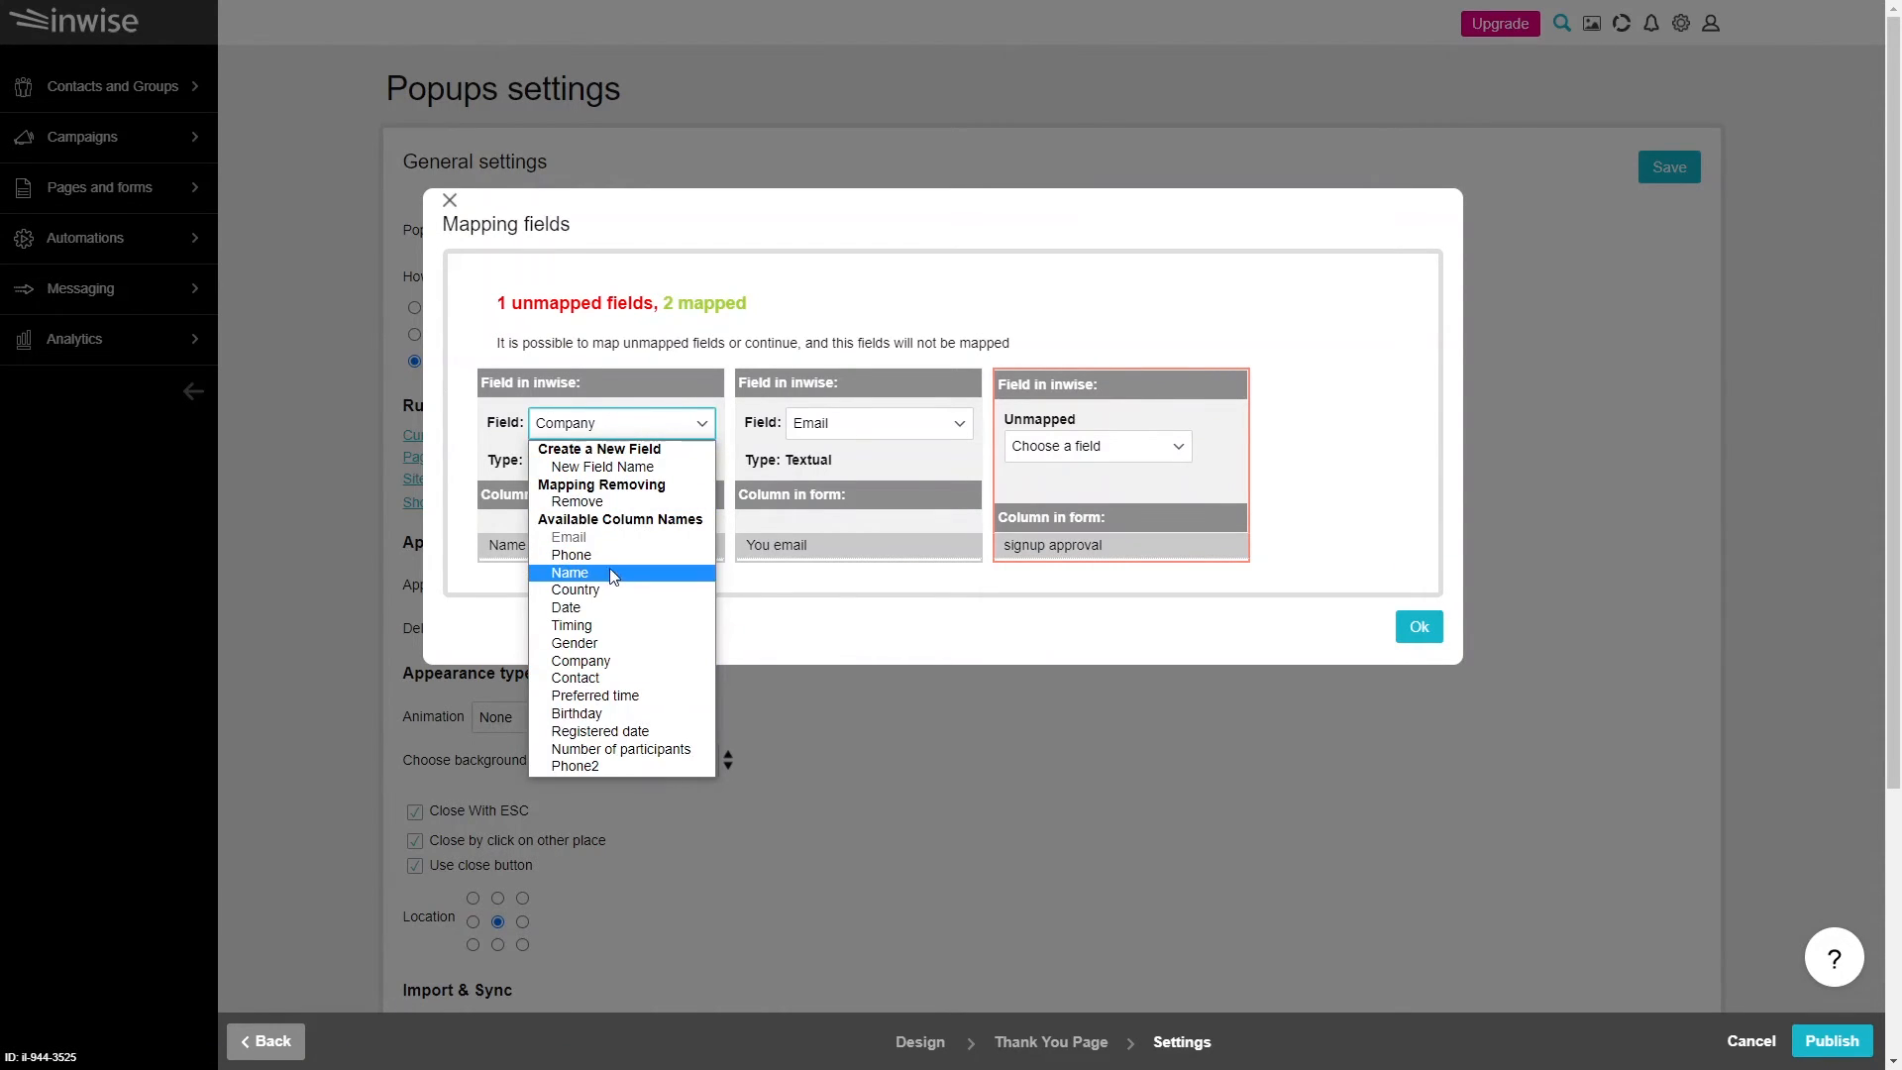
pyautogui.click(610, 574)
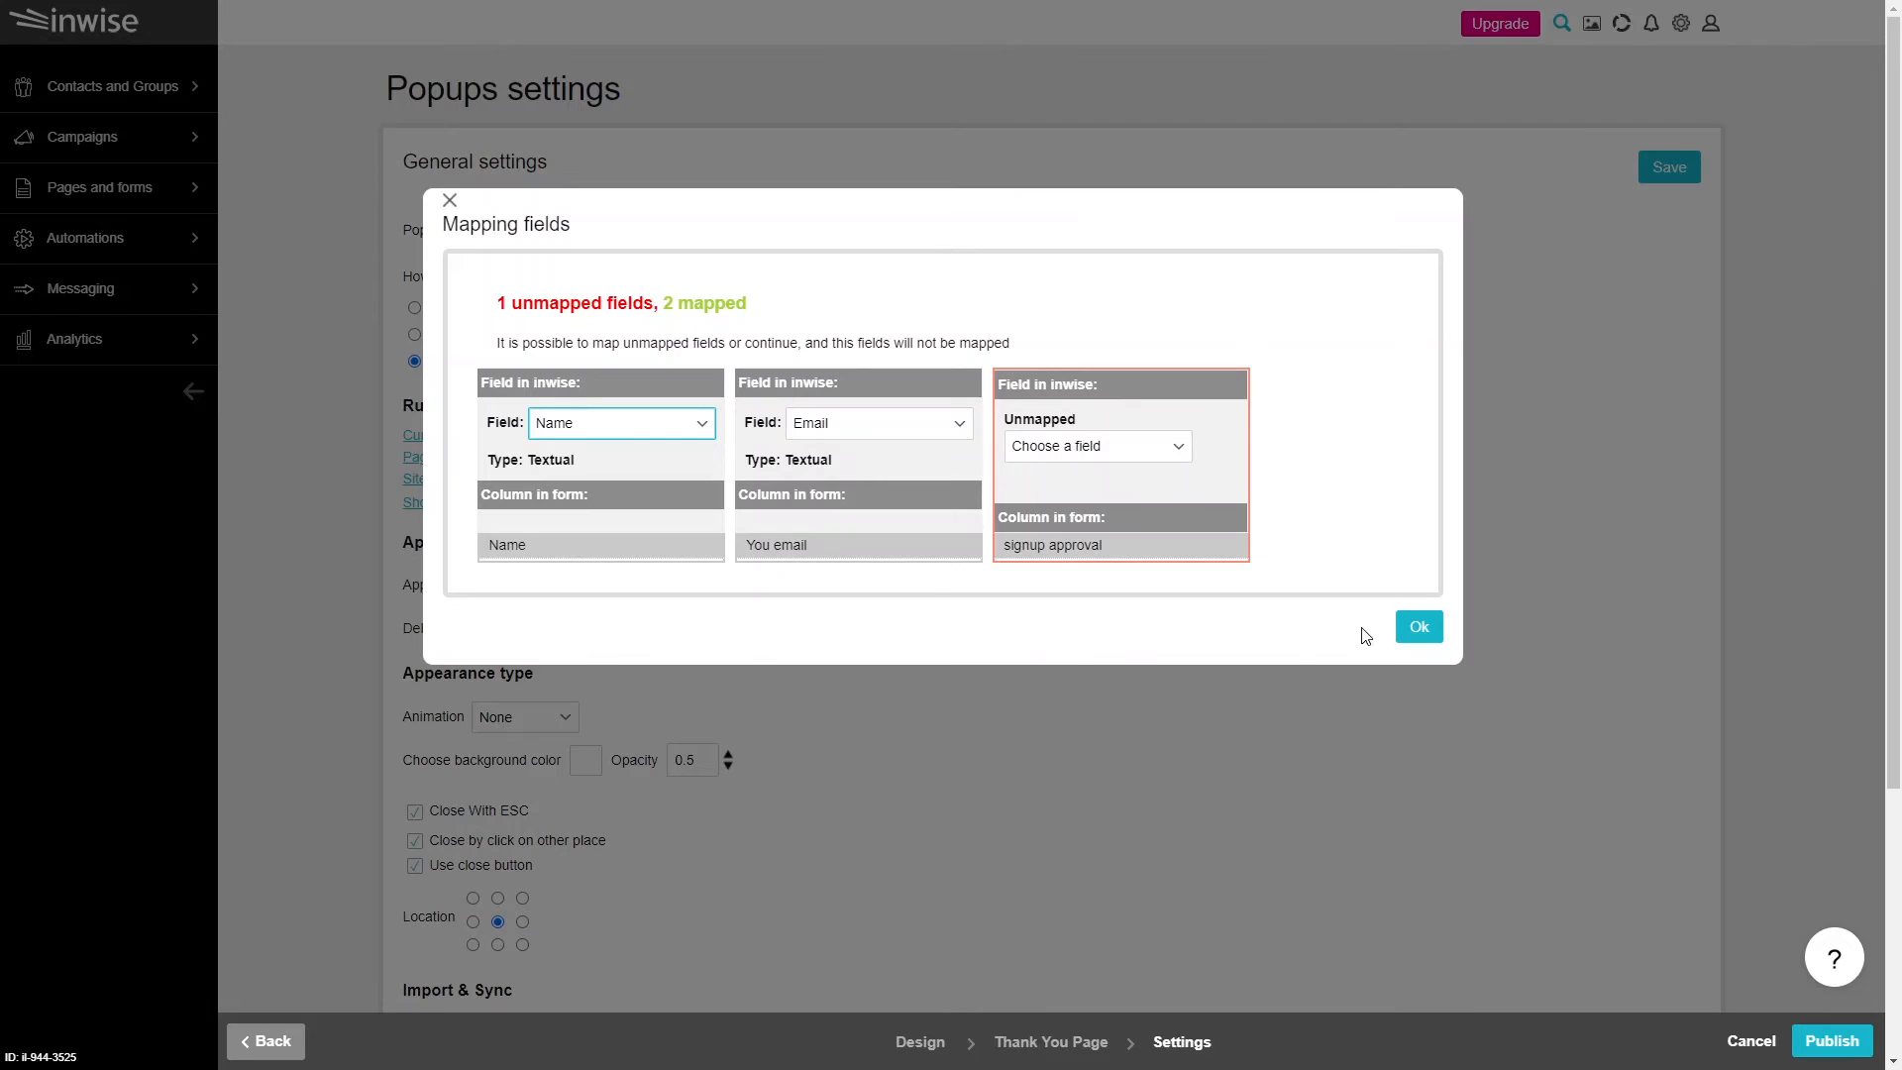
pyautogui.click(1409, 632)
# Select "Customers - 2021" as the group to synchronize the popup's contacts with.
pyautogui.scroll(-4, 1169, 815)
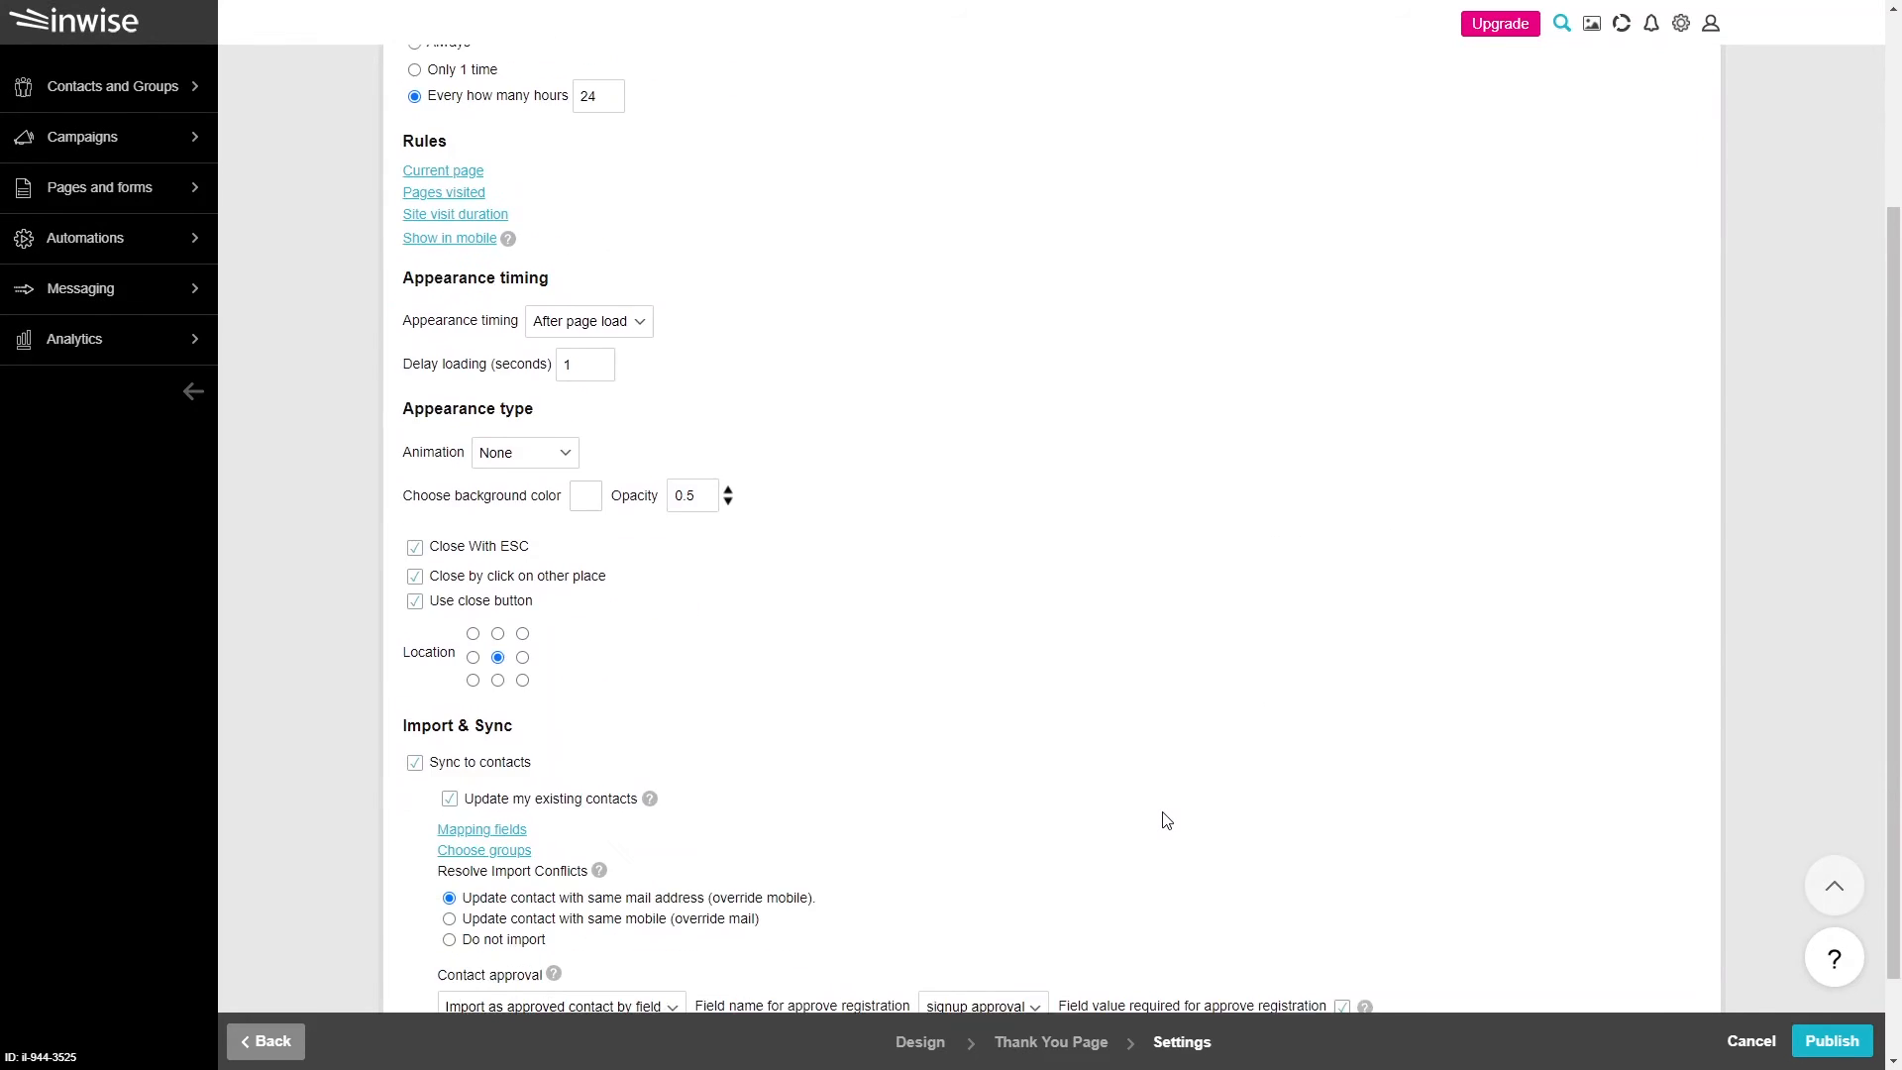
pyautogui.click(485, 748)
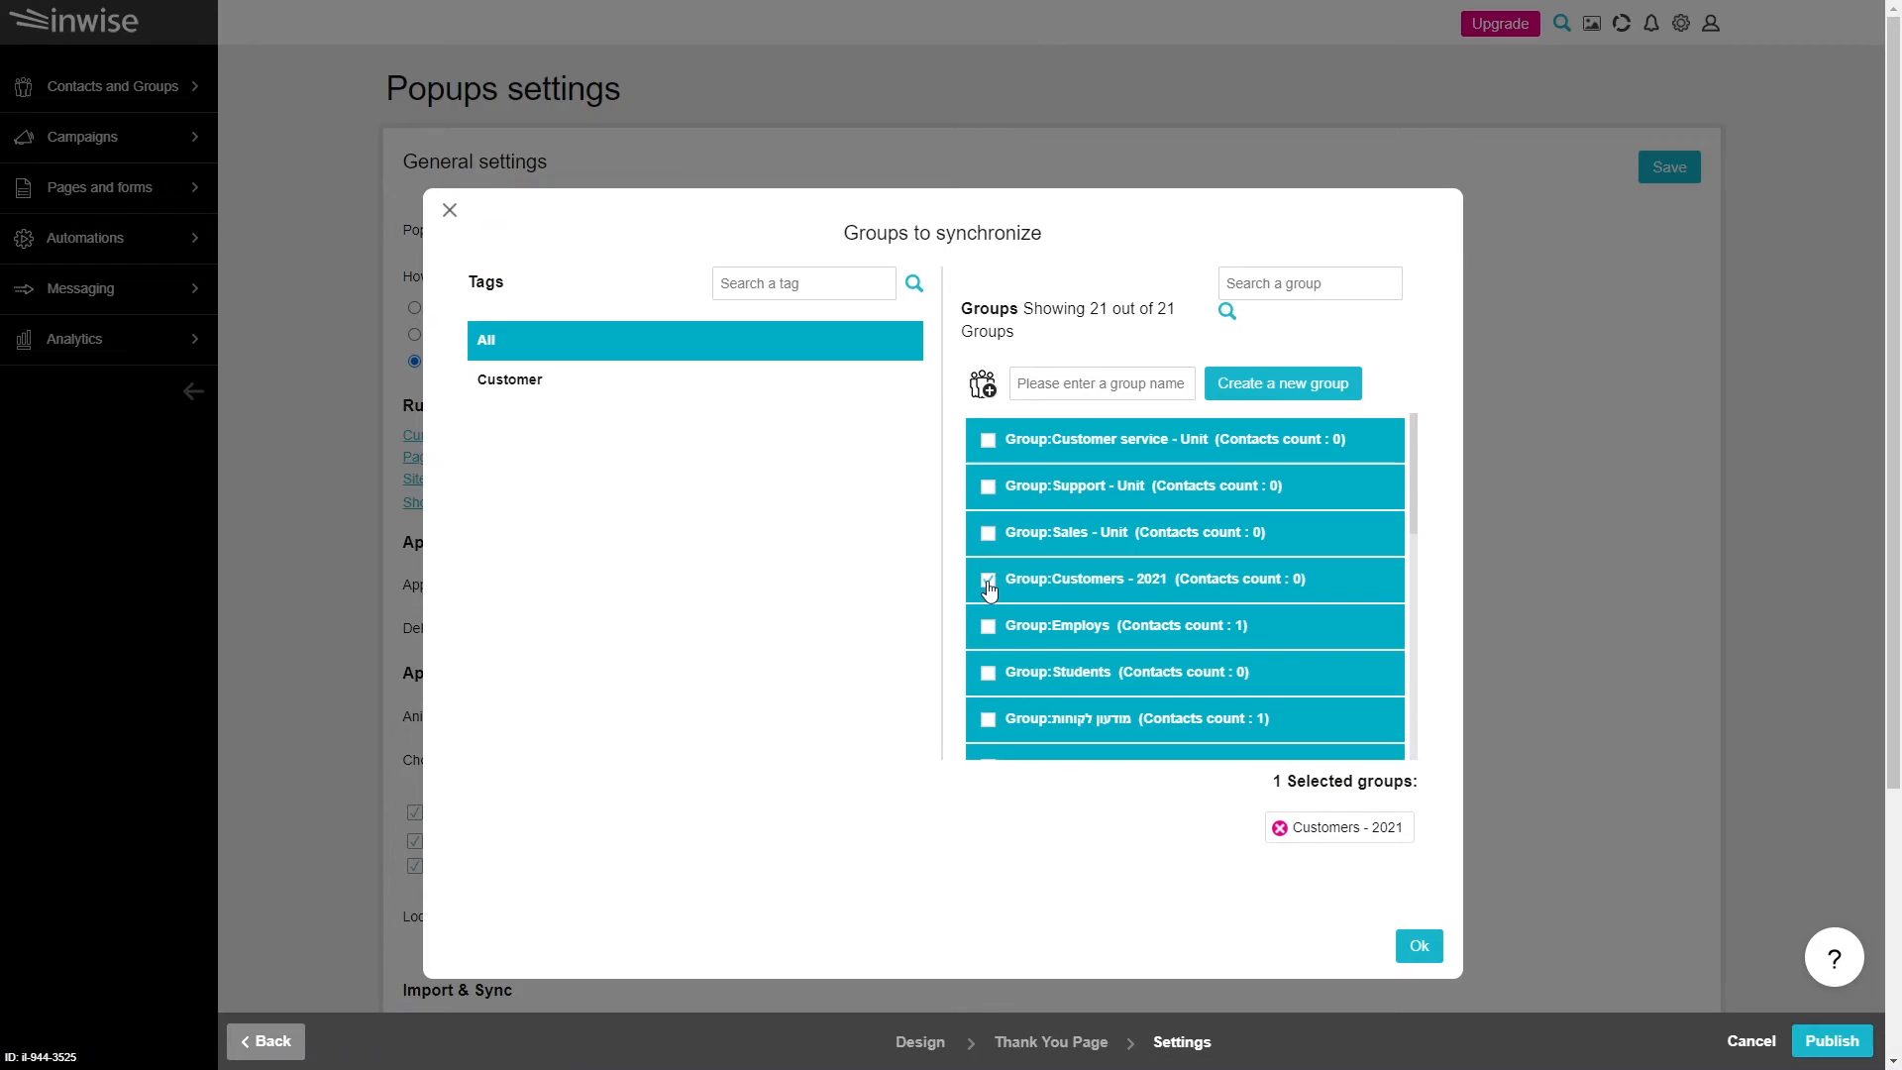
pyautogui.click(1420, 948)
# Publish the popup and check the tracking code option among the account settings.
pyautogui.scroll(-4, 1027, 908)
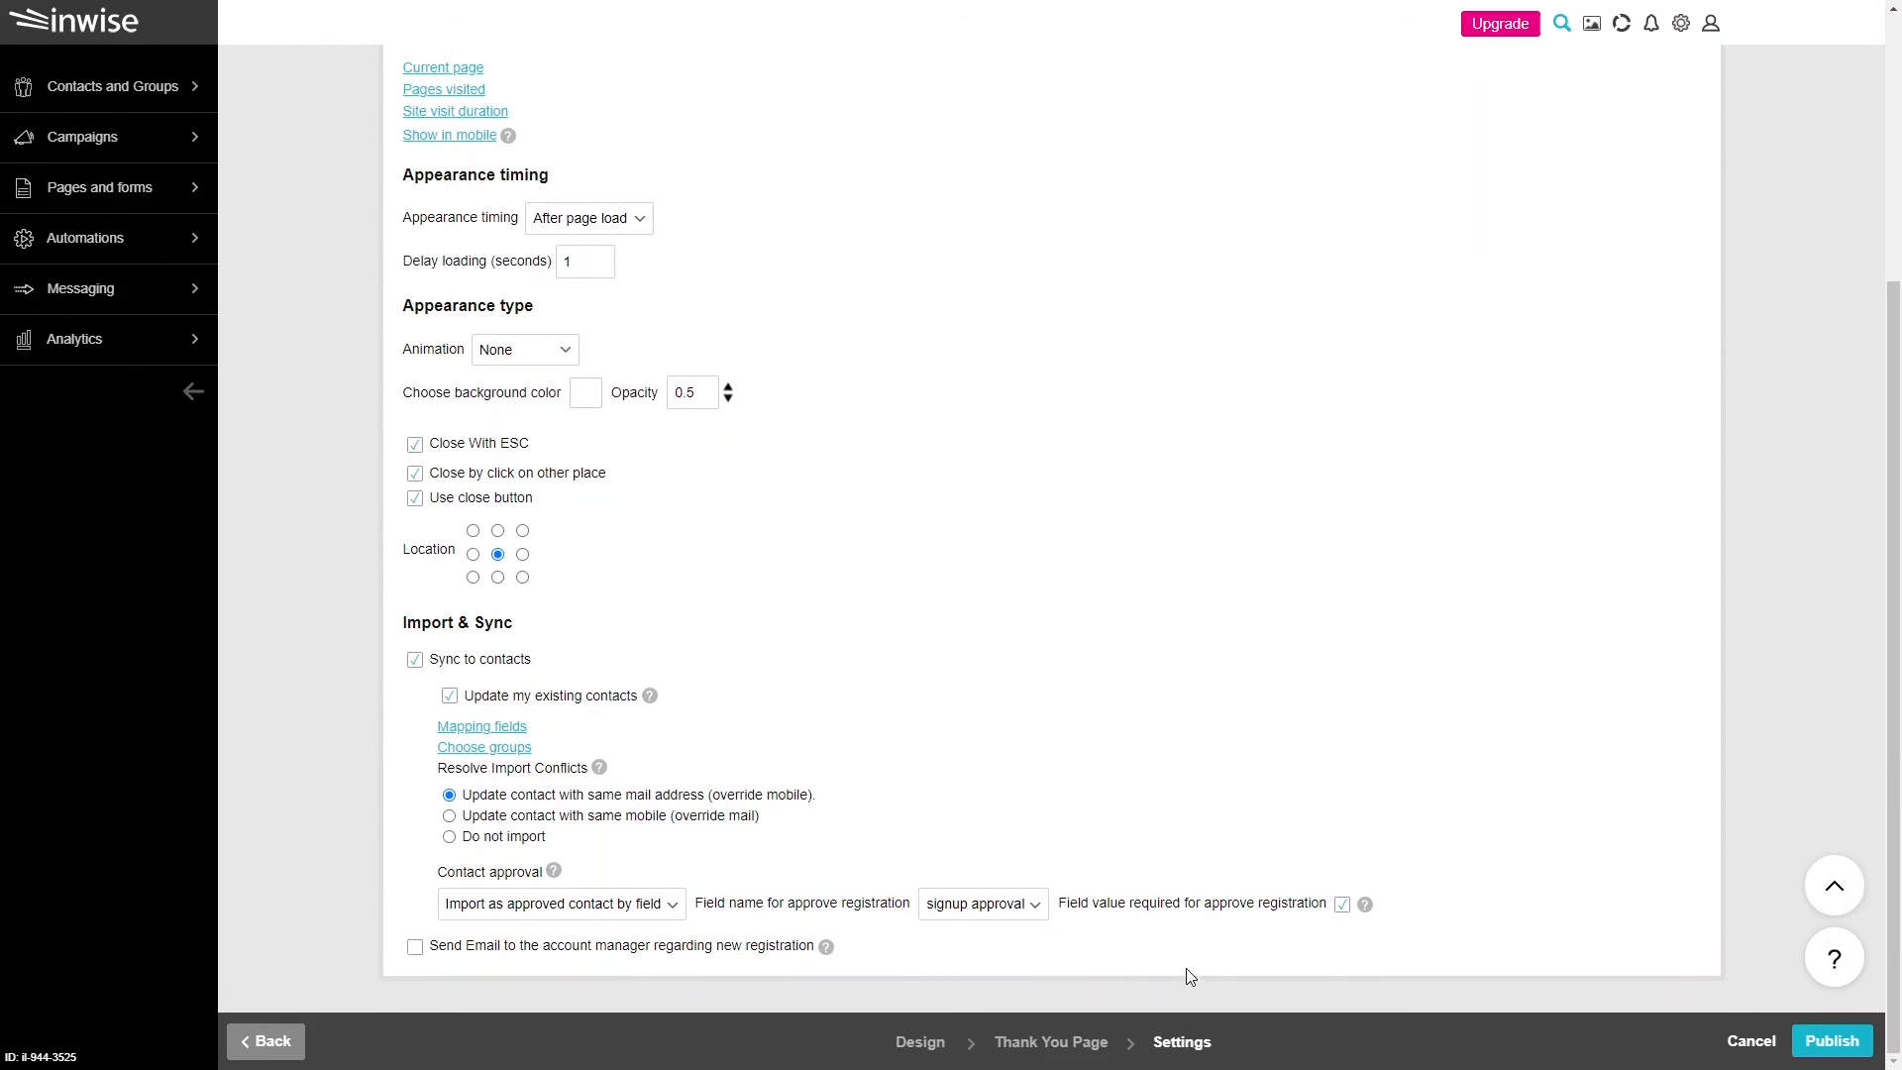
pyautogui.click(1828, 1041)
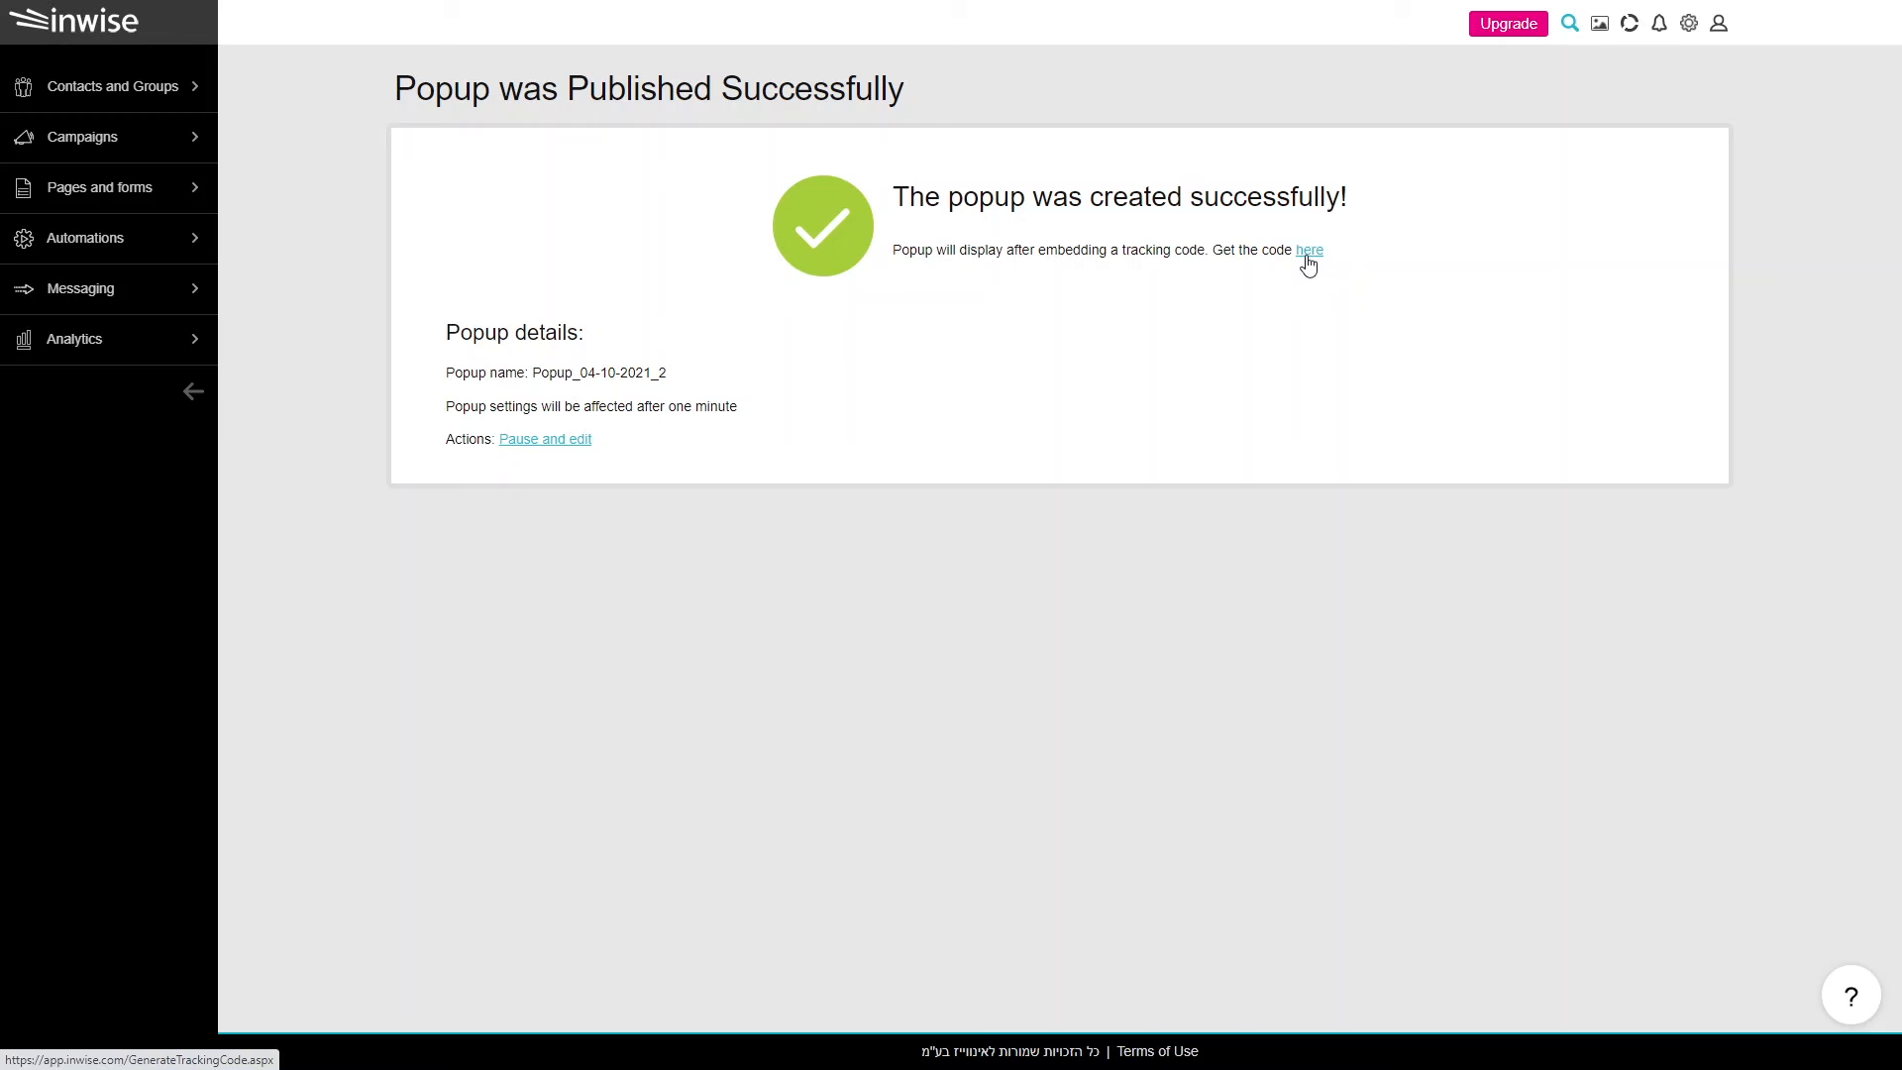
pyautogui.click(1717, 40)
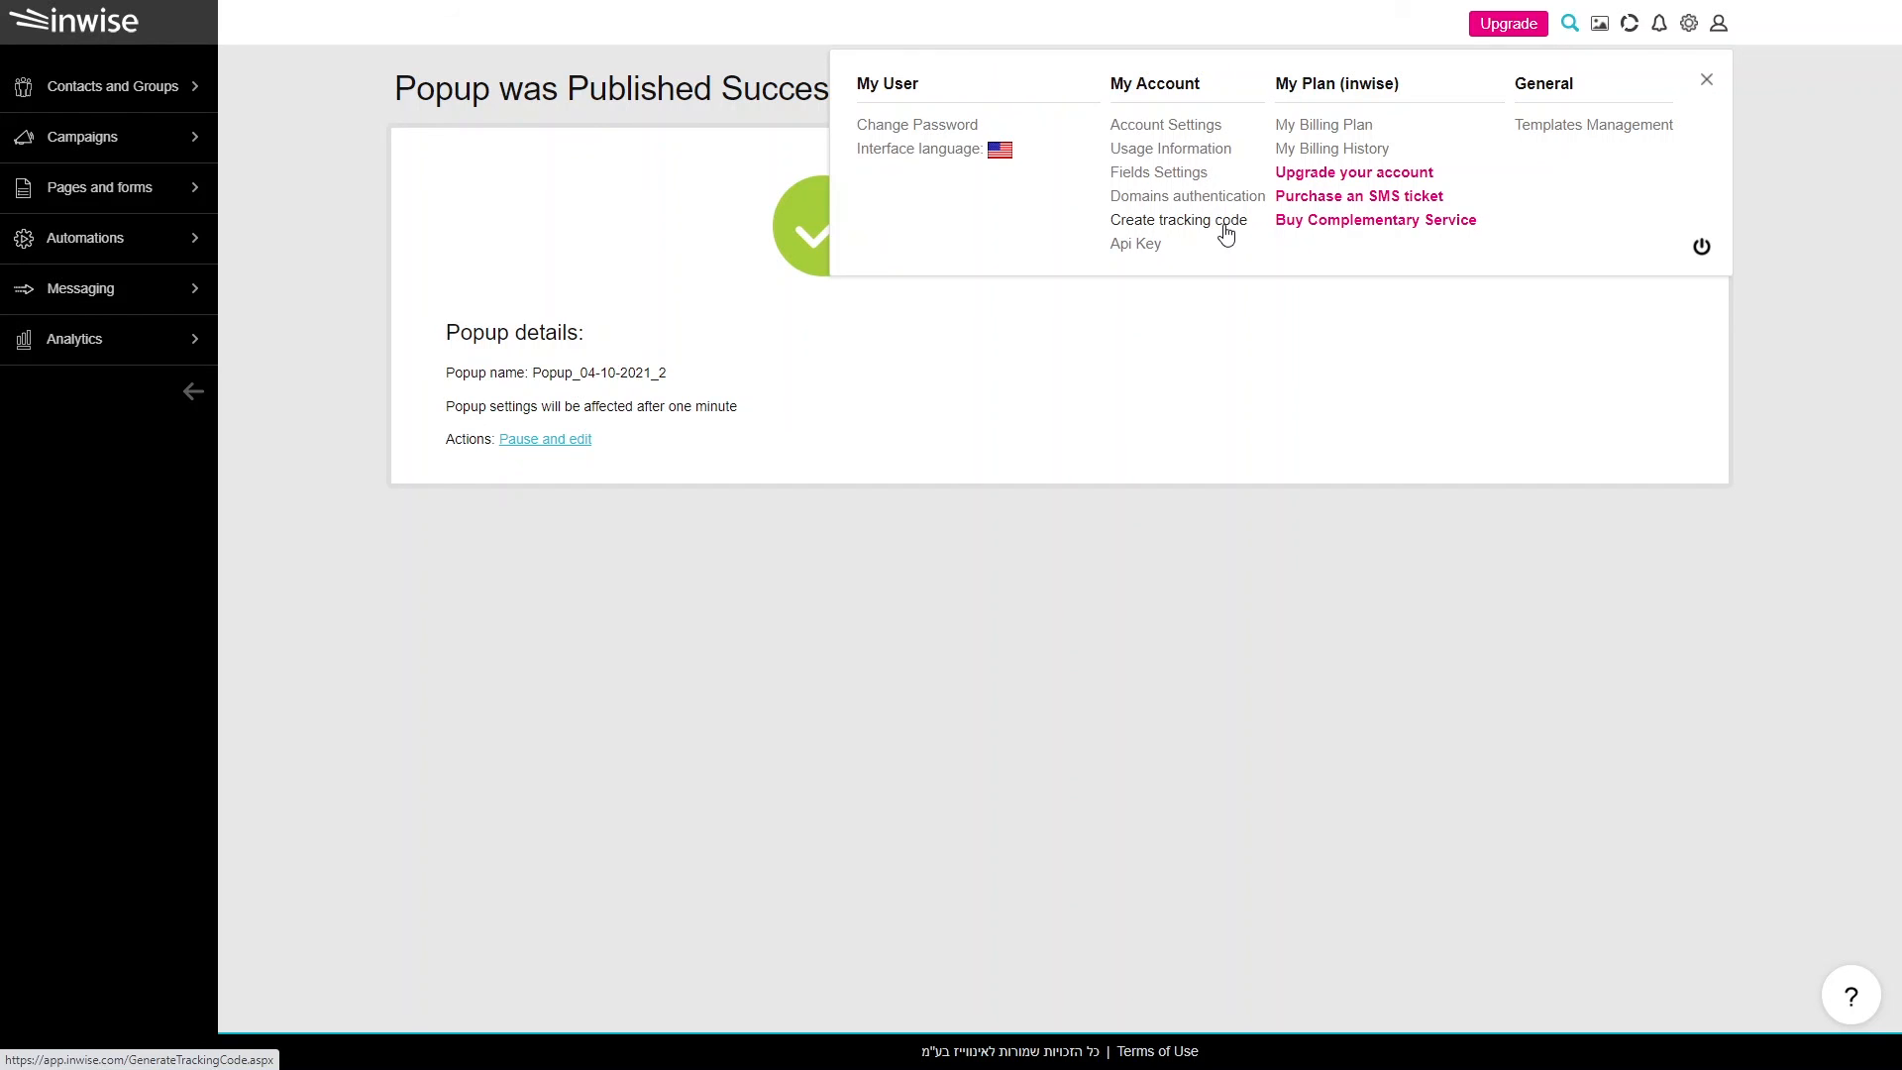
pyautogui.click(1206, 548)
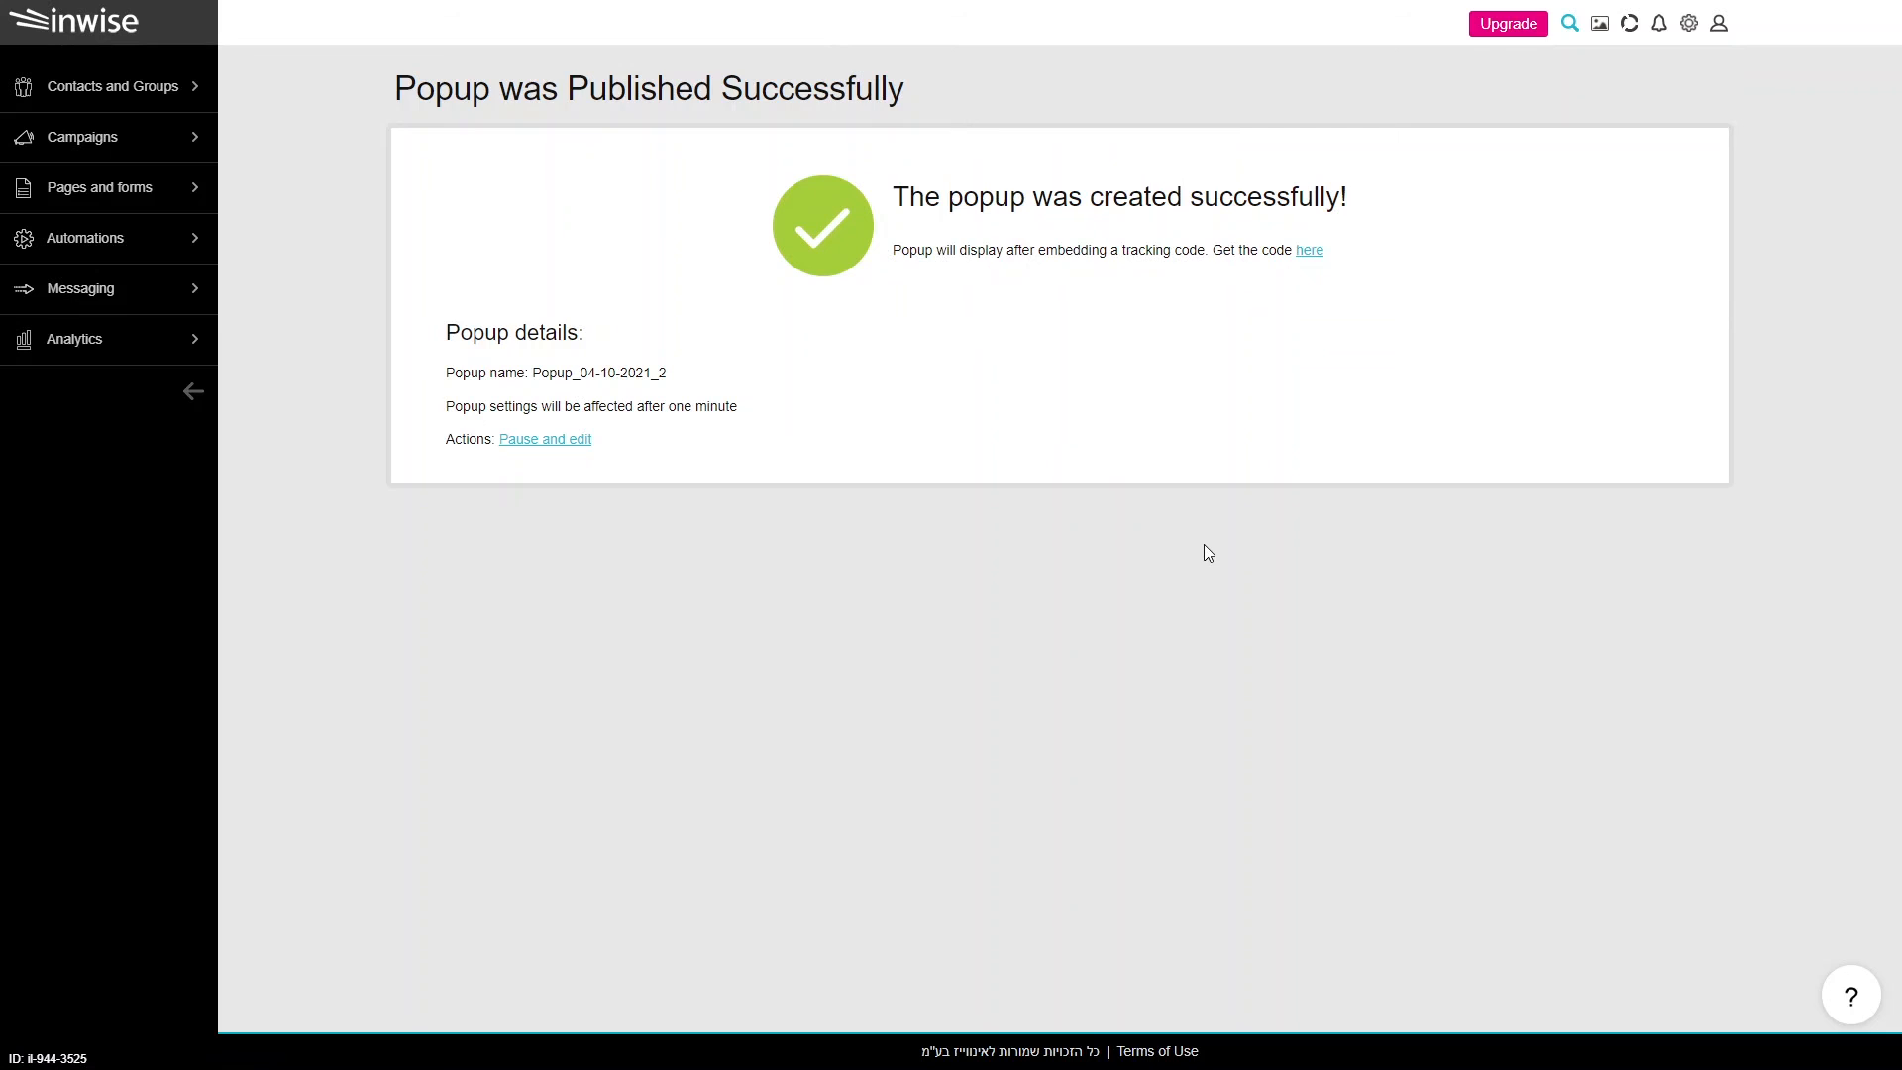